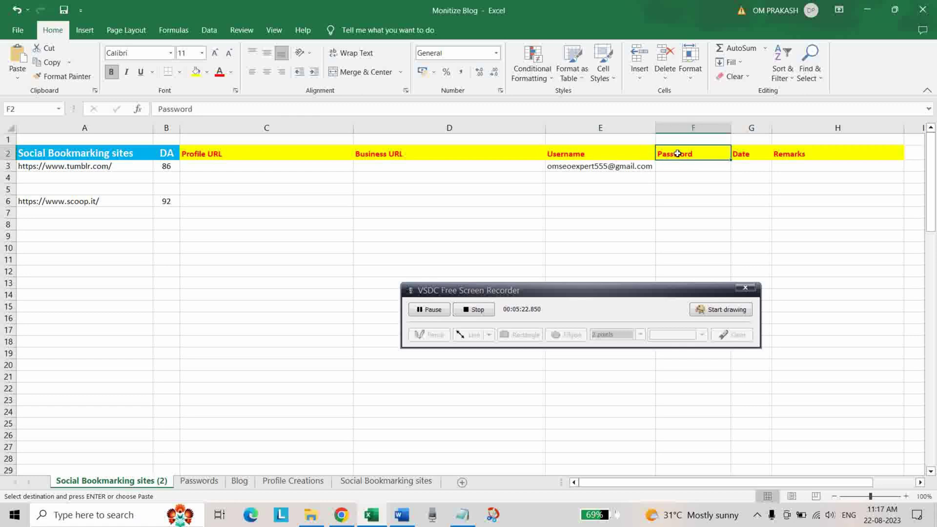
# - Select the Tumblr site entry in the social bookmarking sheet and switch to Tumblr's registration page in Chrome
pyautogui.click(742, 155)
pyautogui.click(808, 156)
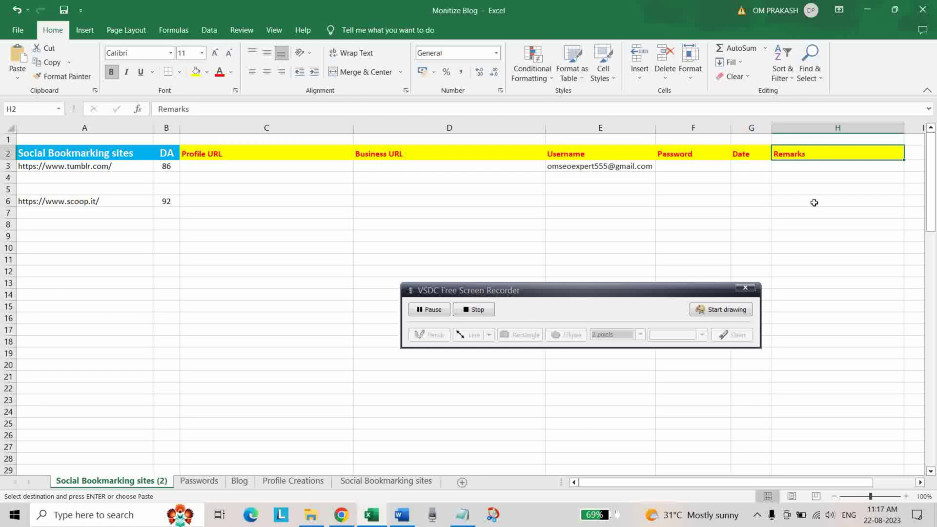
pyautogui.click(102, 170)
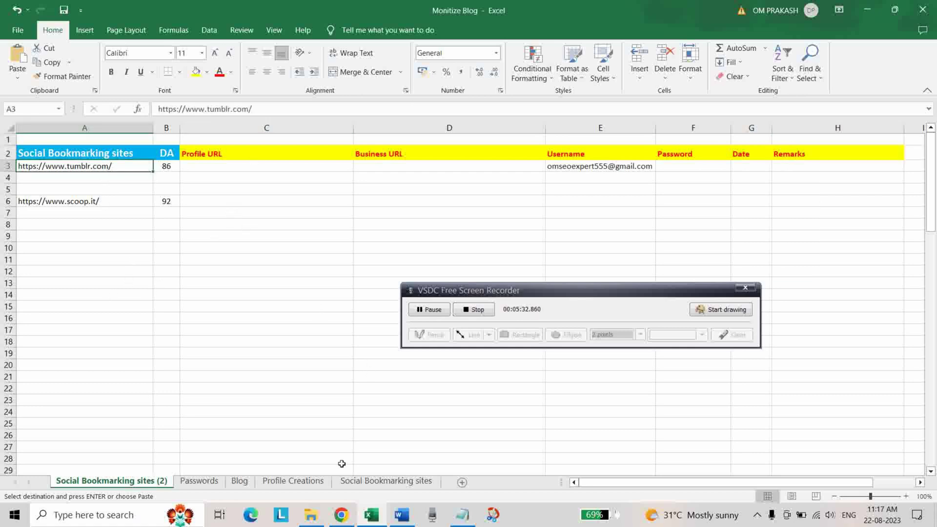
pyautogui.click(341, 514)
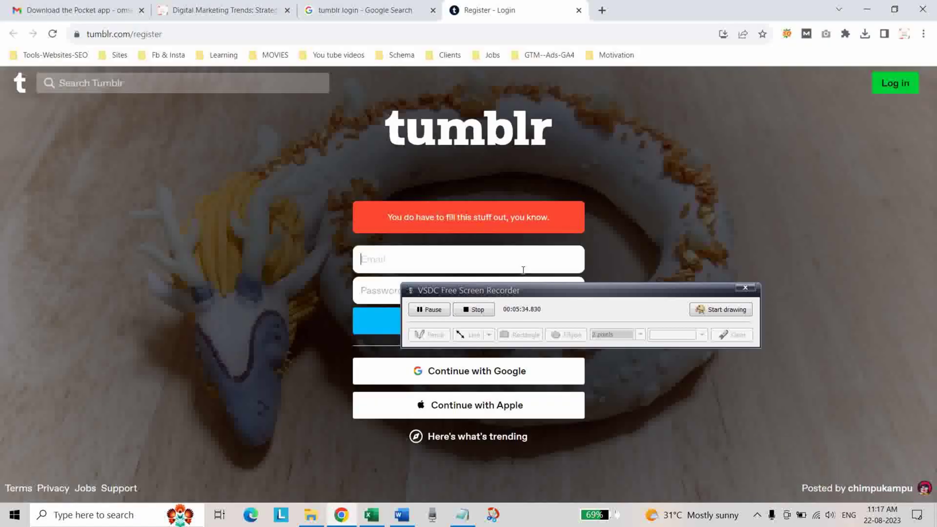
pyautogui.moveTo(525, 290); pyautogui.dragTo(517, 433)
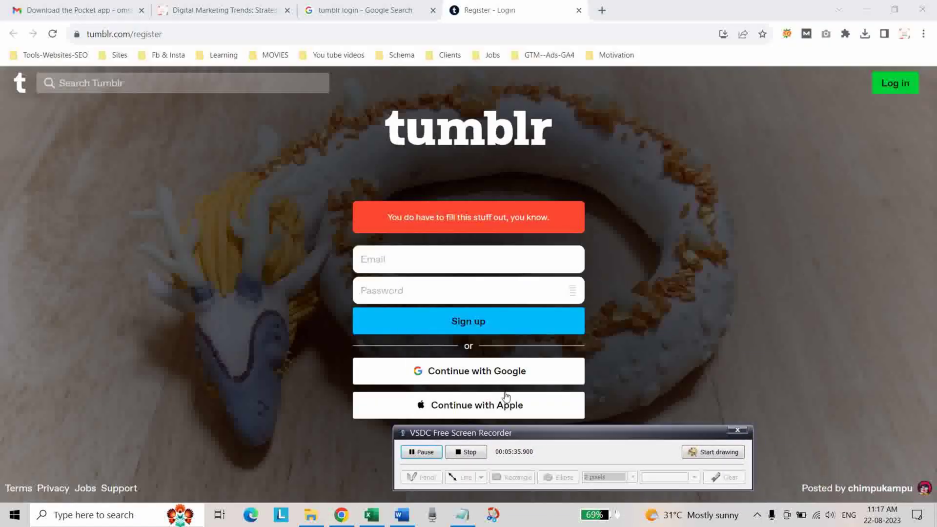
# - Reload the Tumblr registration page and try to submit the empty sign-up form
pyautogui.click(459, 332)
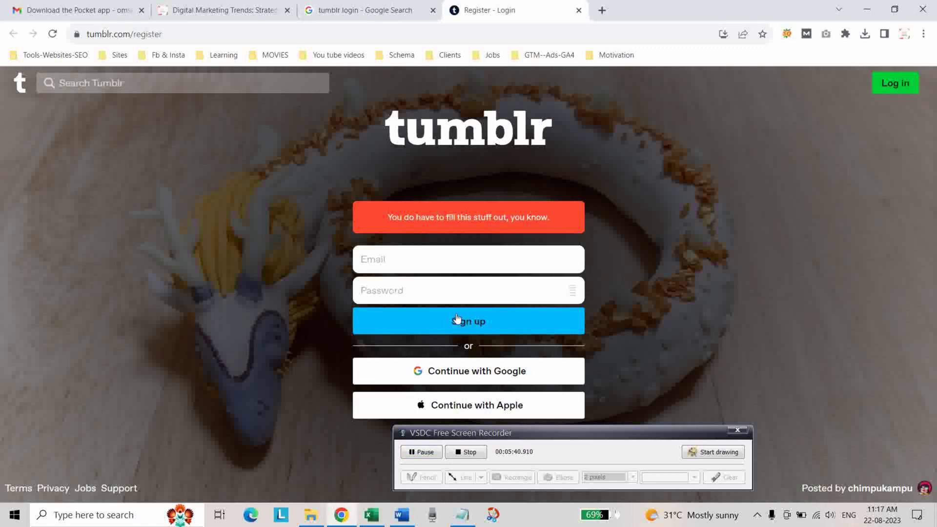
pyautogui.click(397, 259)
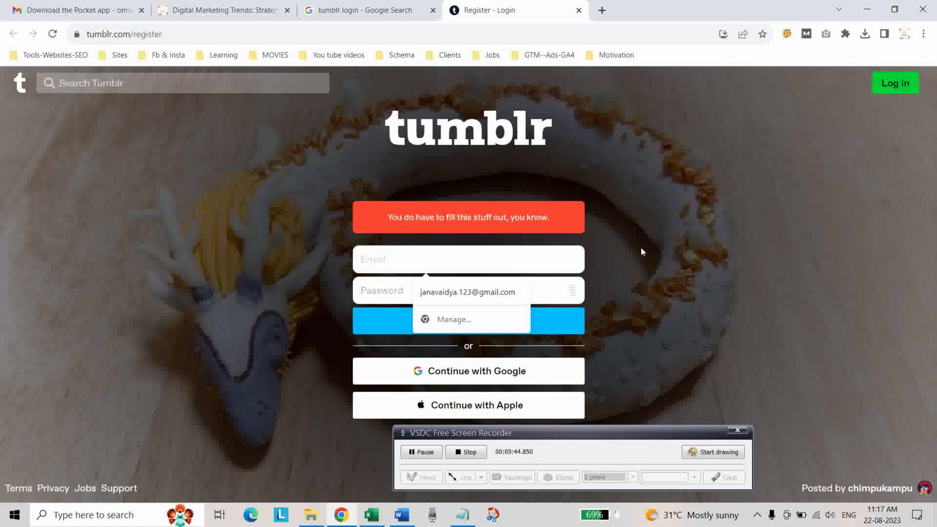
pyautogui.press('Escape')
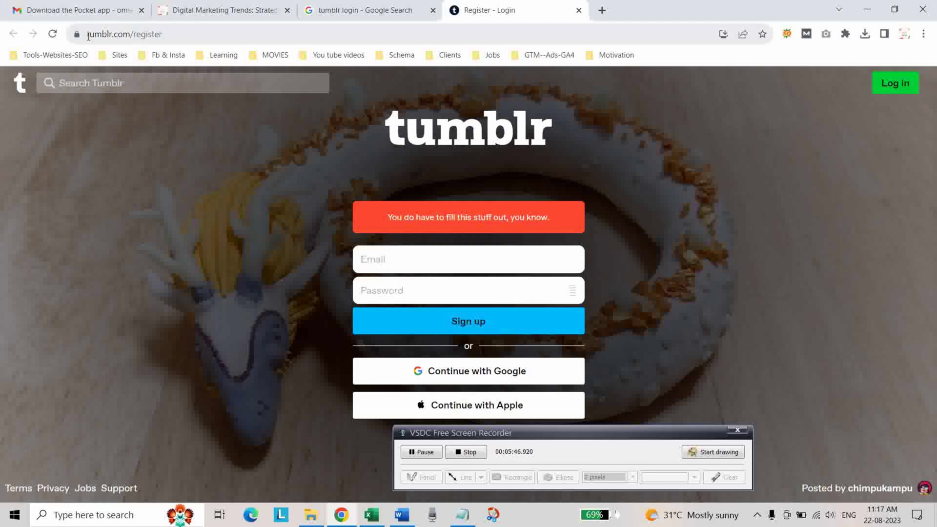
pyautogui.click(53, 34)
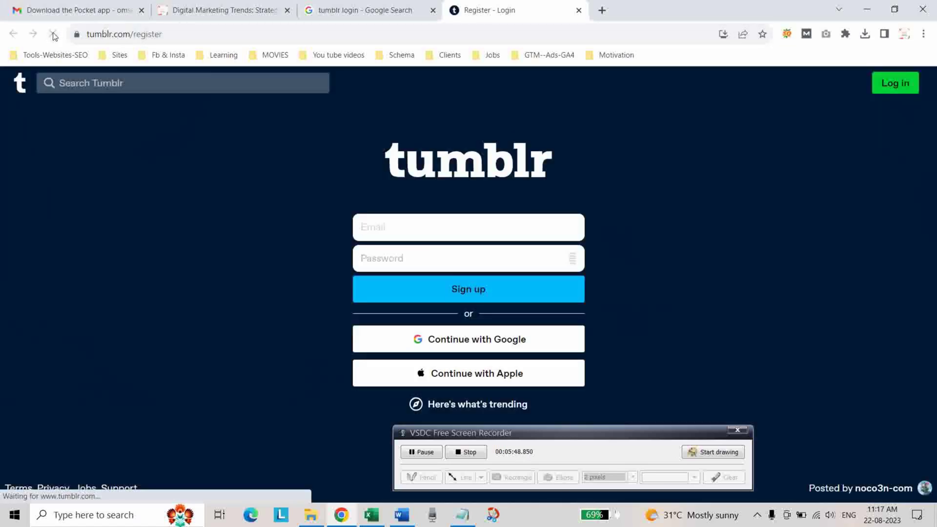
pyautogui.click(449, 293)
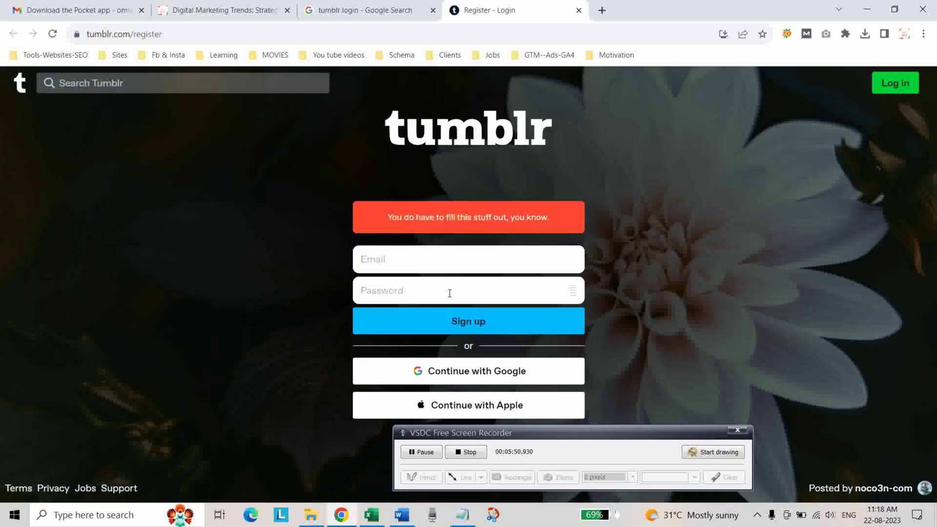
# - Fill the Tumblr sign-up form's email field with the email address from the sheet's Username column
pyautogui.click(404, 261)
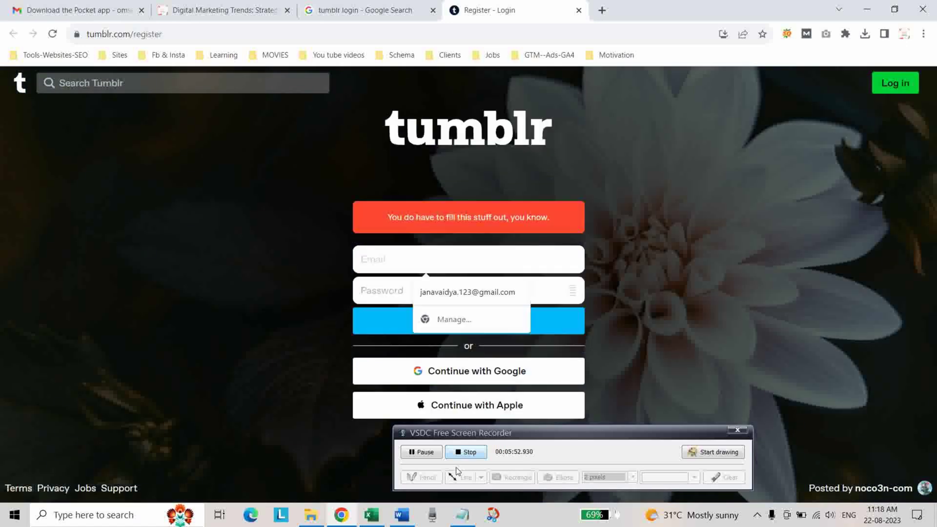
pyautogui.click(372, 516)
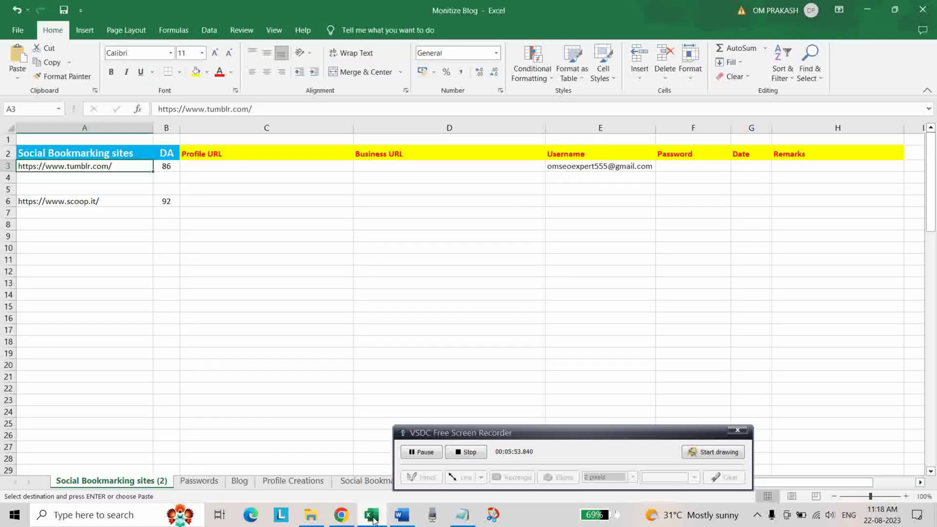
pyautogui.click(594, 167)
pyautogui.rightClick(595, 167)
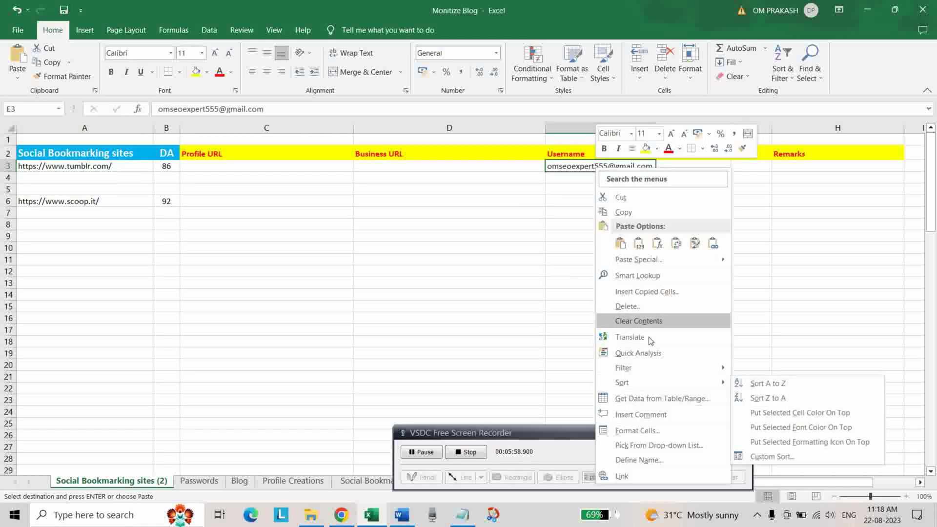
pyautogui.click(576, 239)
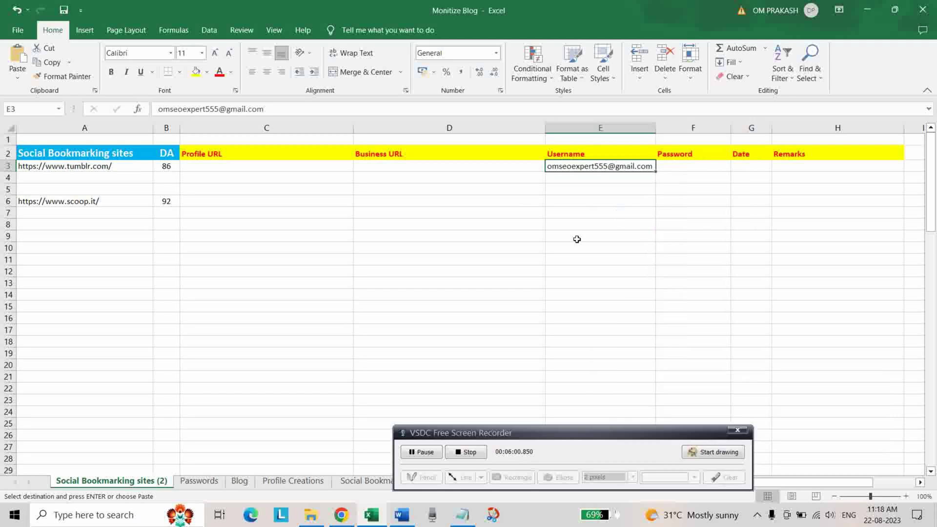
pyautogui.hotkey('alt', 'Tab')
pyautogui.rightClick(388, 264)
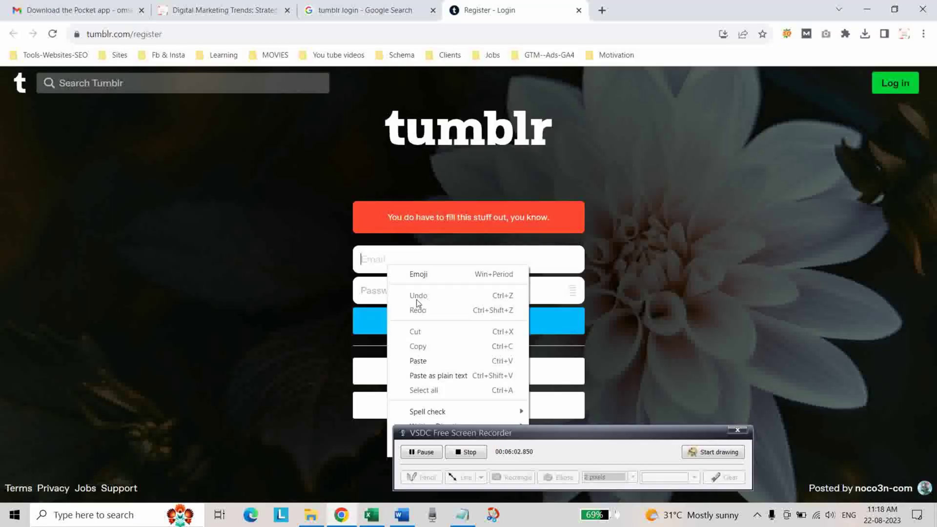
pyautogui.click(418, 361)
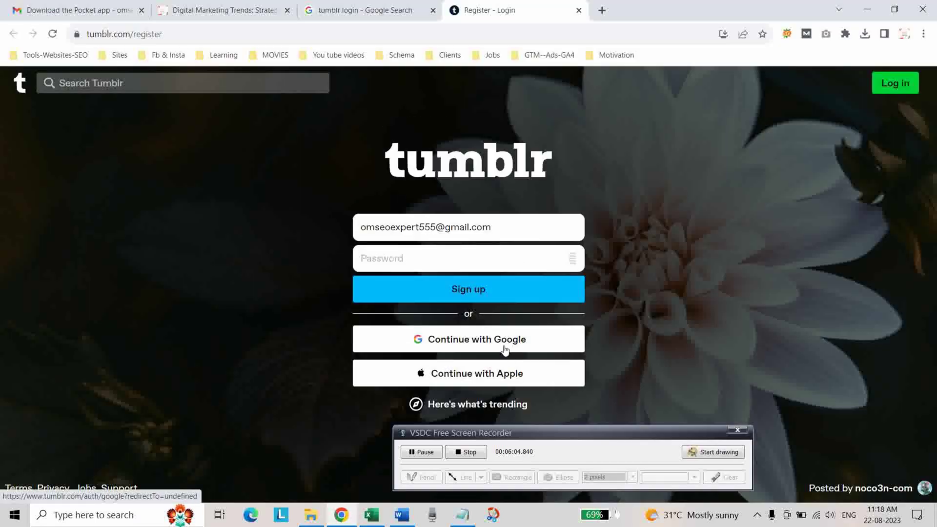
# - Copy the account password from the untitled Notepad note and minimise Notepad
pyautogui.click(463, 517)
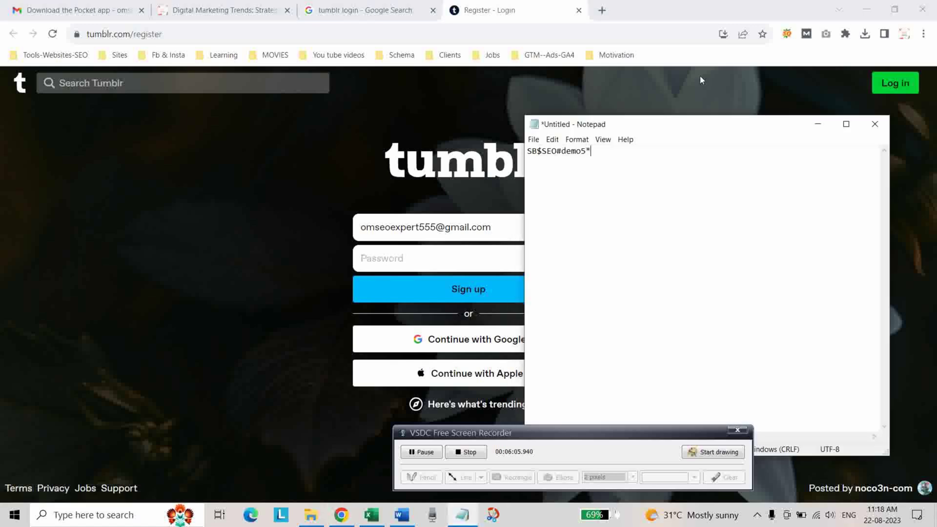
pyautogui.click(483, 162)
pyautogui.hotkey('alt', 'Tab')
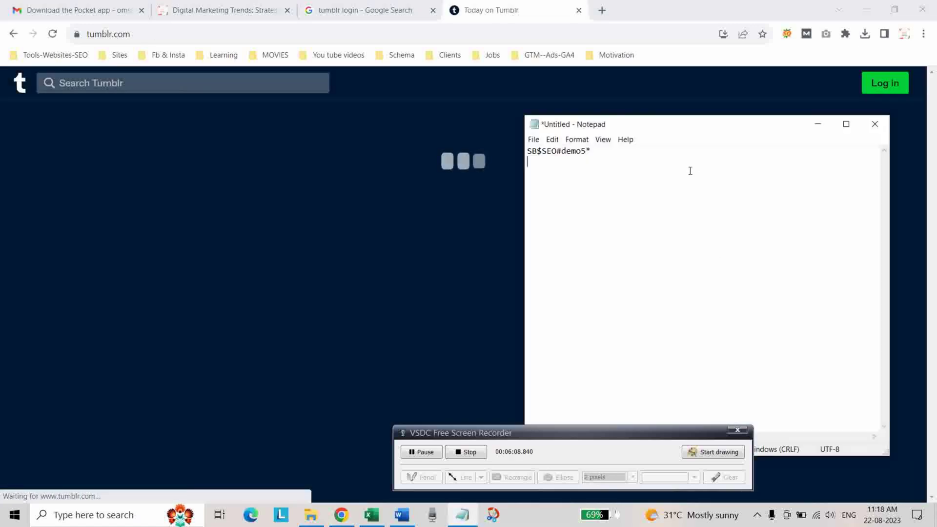
pyautogui.moveTo(600, 150); pyautogui.dragTo(518, 148)
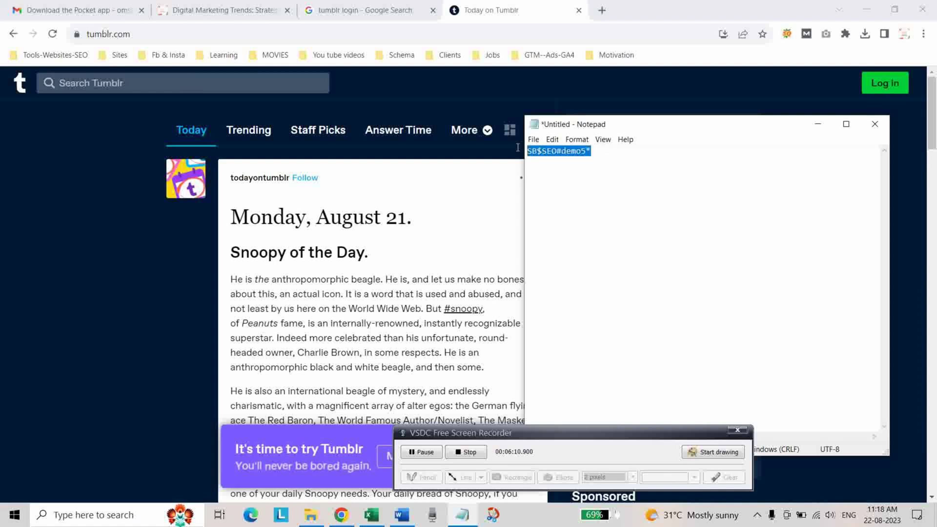
pyautogui.rightClick(541, 156)
pyautogui.click(561, 193)
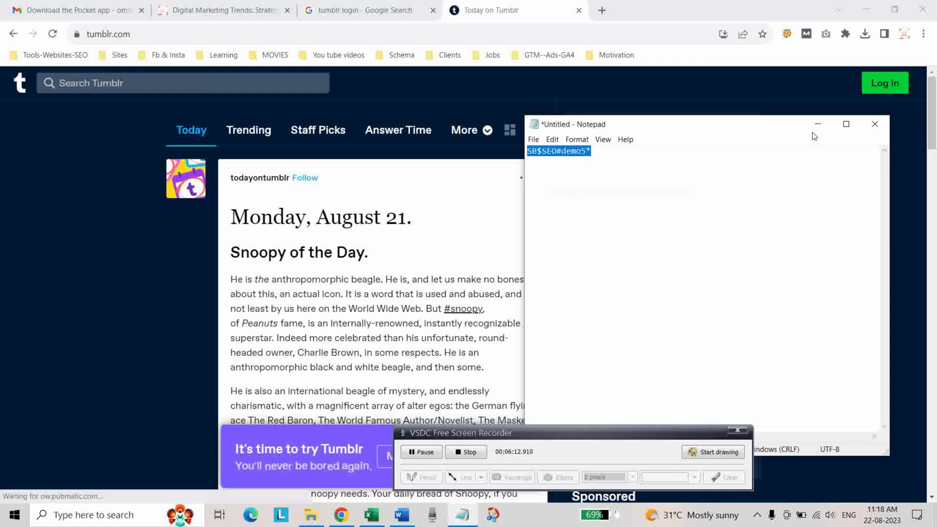
pyautogui.click(818, 124)
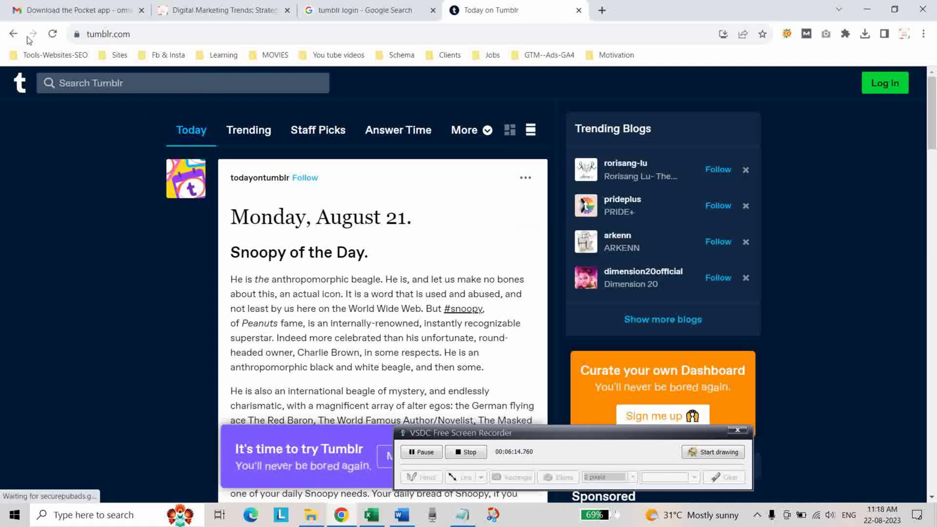
# - Return to the Tumblr registration form, paste the account password into the password field and submit the sign-up
pyautogui.click(10, 35)
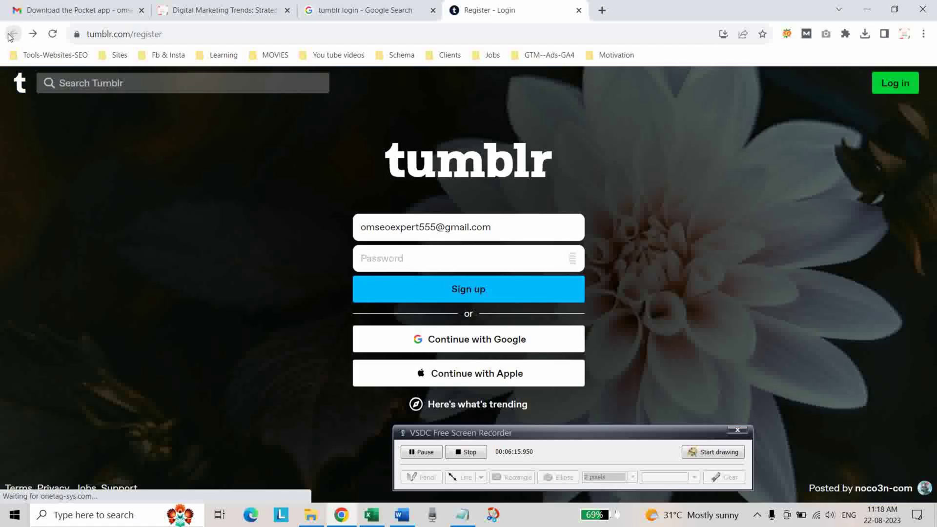
pyautogui.rightClick(364, 252)
pyautogui.press('Escape')
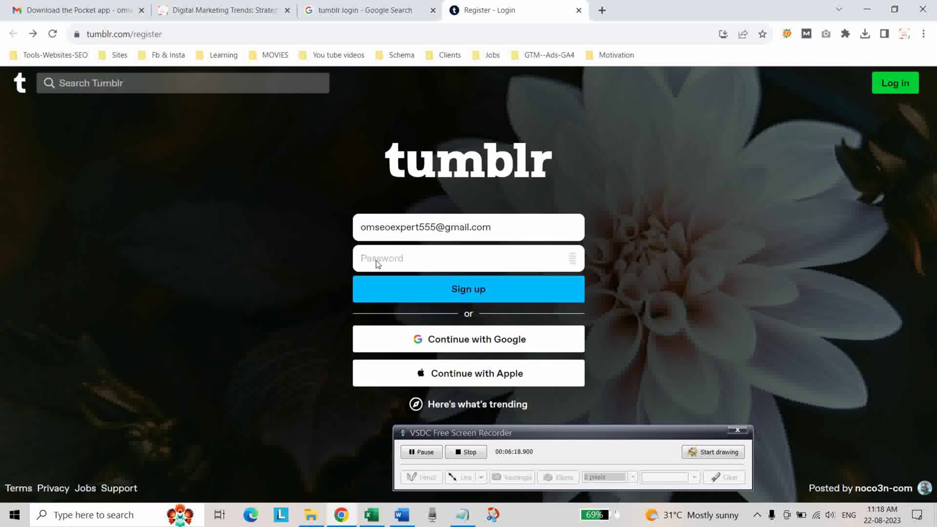
pyautogui.click(377, 264)
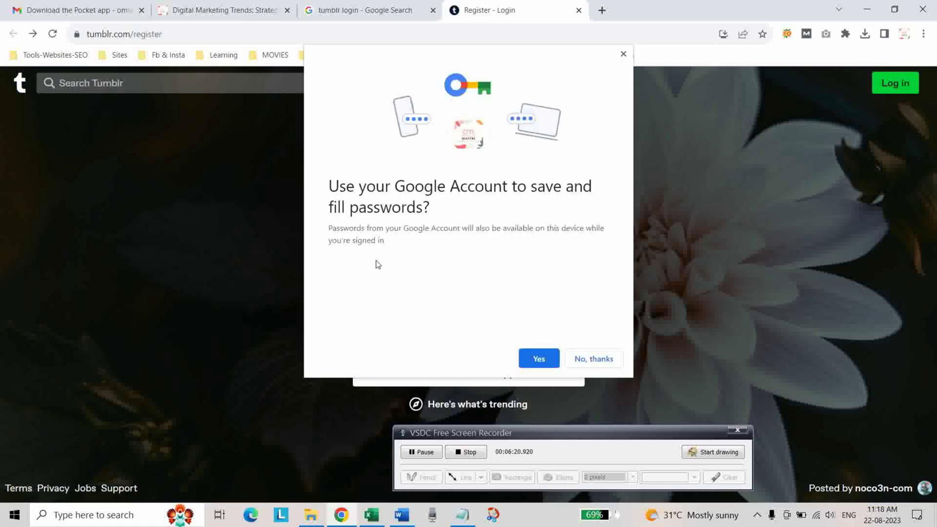
pyautogui.click(623, 54)
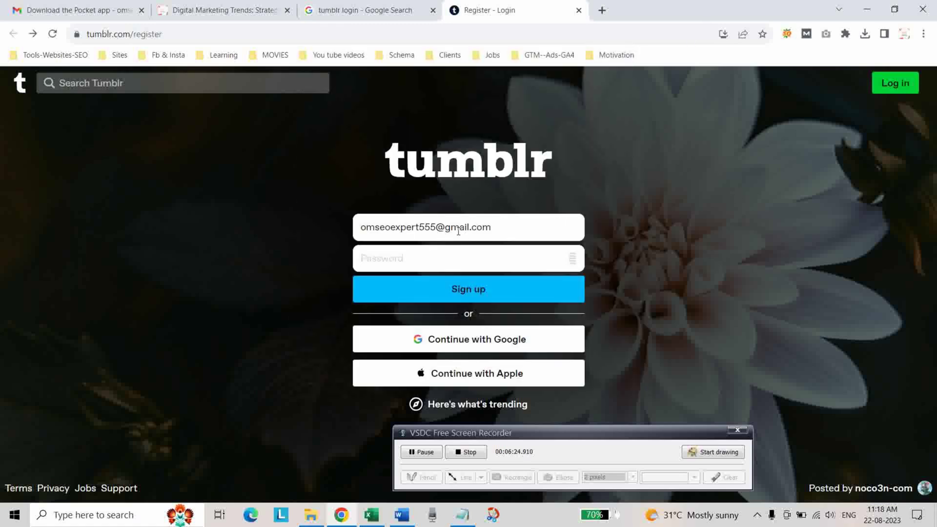
pyautogui.hotkey('ctrl', 'v')
pyautogui.click(451, 299)
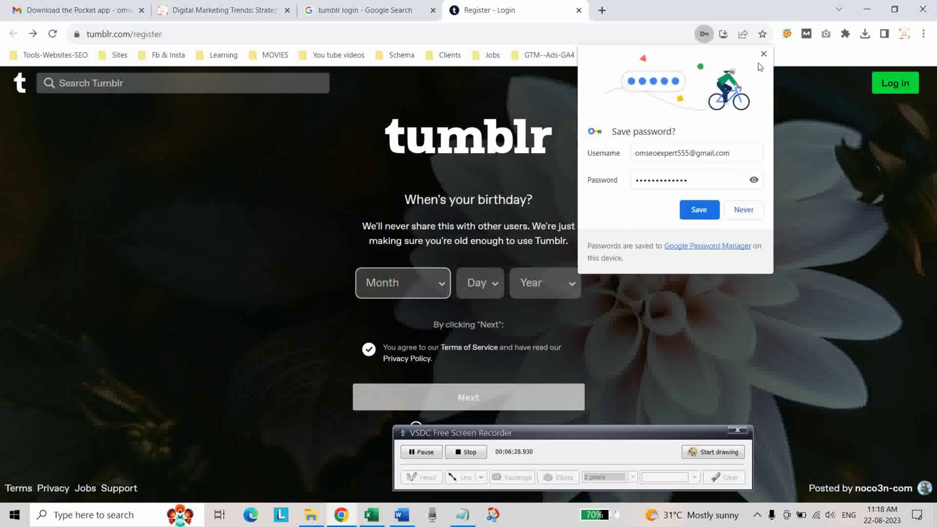
# - Dismiss the browser's offer to save the password and select the account holder's date of birth
pyautogui.click(764, 54)
pyautogui.click(440, 284)
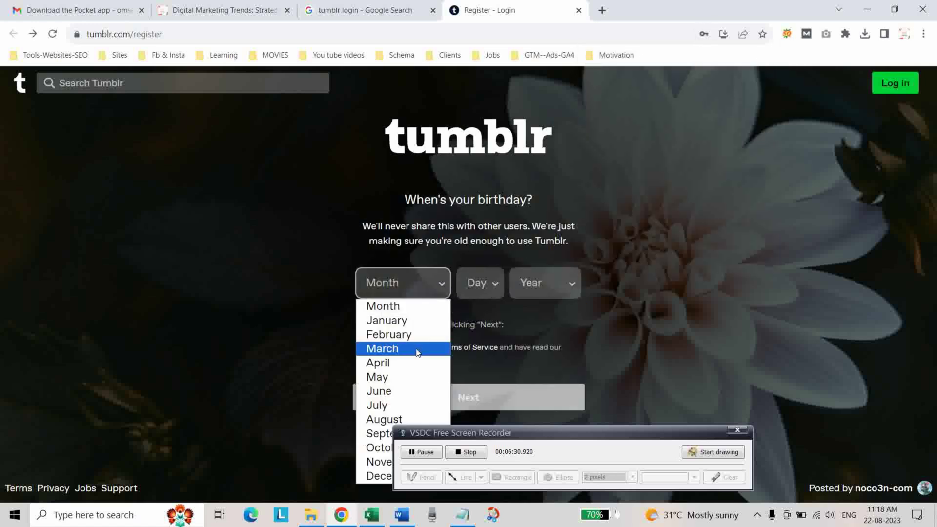
pyautogui.click(396, 381)
pyautogui.click(495, 288)
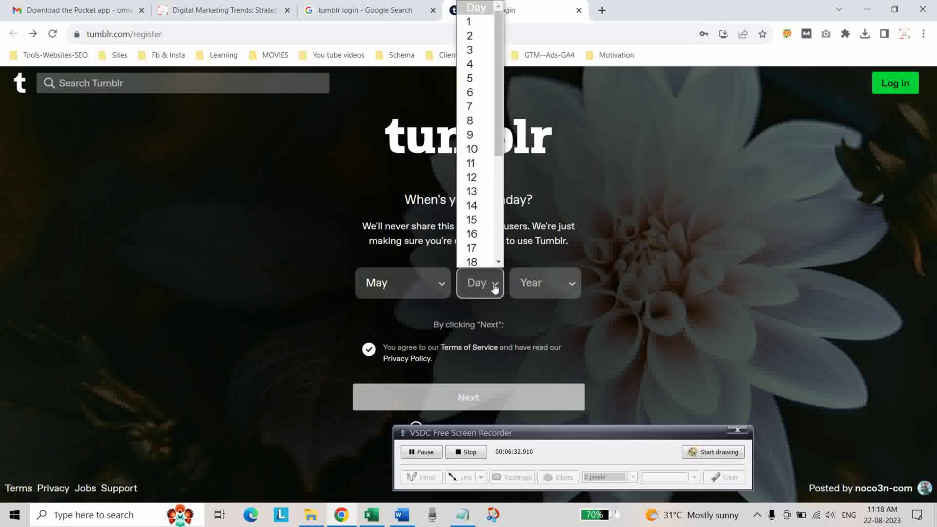
pyautogui.click(476, 122)
pyautogui.click(569, 289)
pyautogui.scroll(-1, 561, 245)
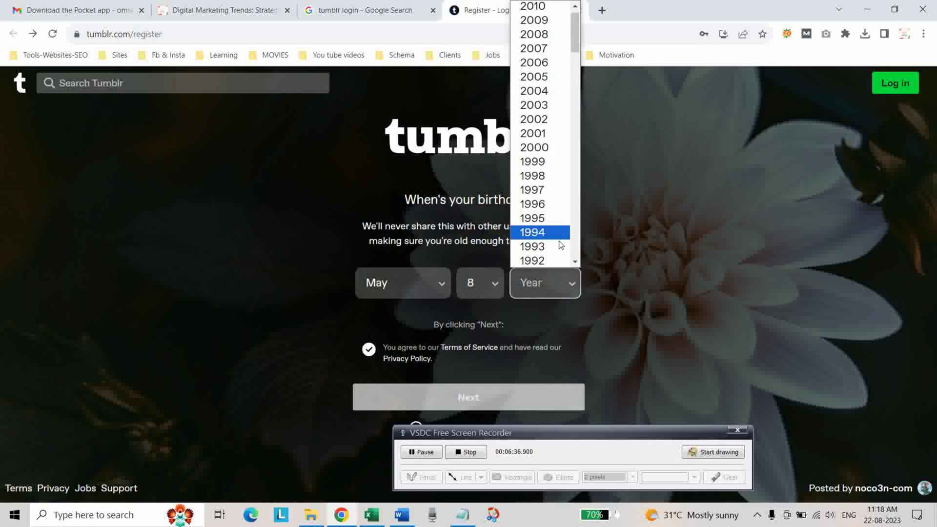
pyautogui.scroll(-5, 561, 246)
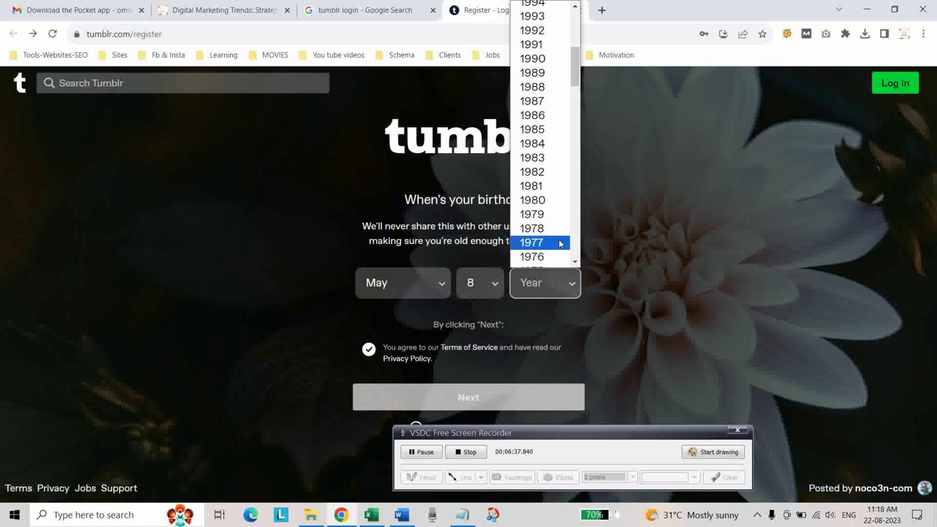
pyautogui.click(561, 101)
# - Accept the birthday and terms page and continue to the blog name page
pyautogui.scroll(-1, 680, 278)
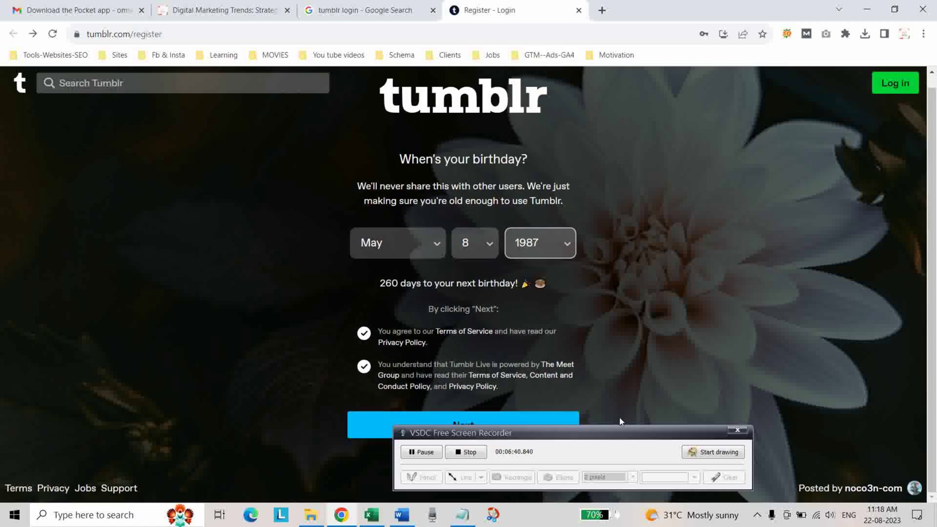
pyautogui.click(598, 443)
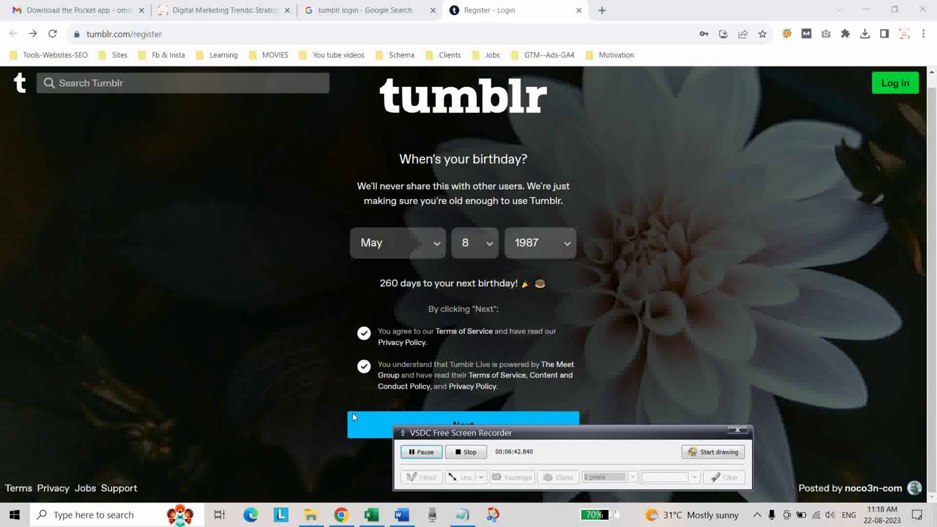
pyautogui.moveTo(536, 429); pyautogui.dragTo(274, 204)
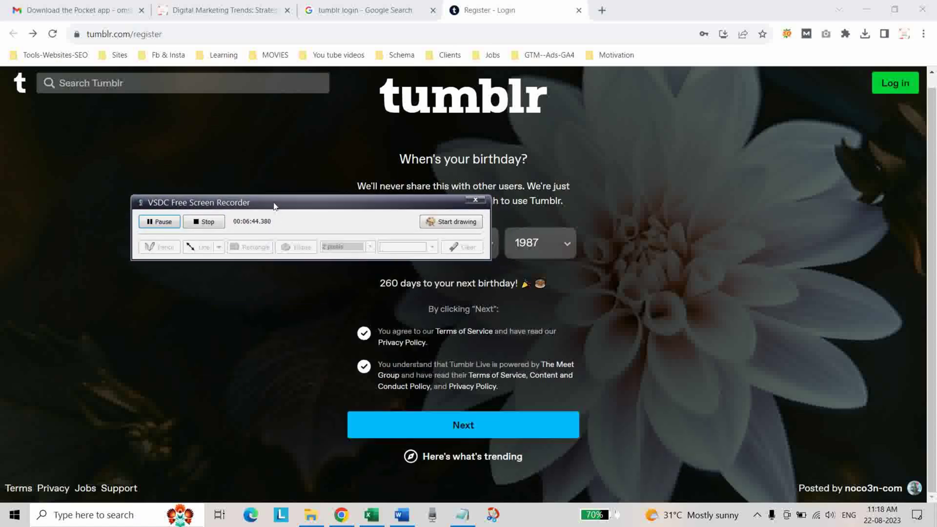
pyautogui.click(483, 430)
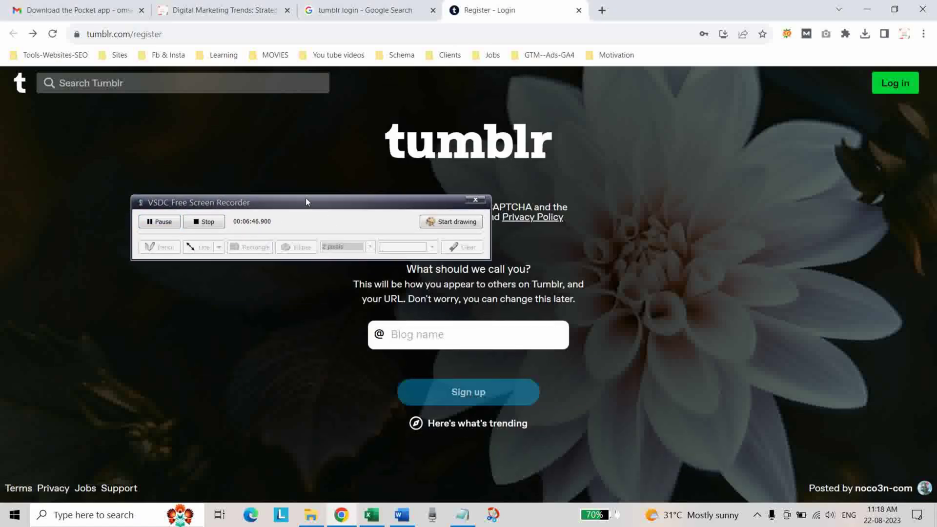
# - Enter digitalmarketingtipps as the Tumblr blog name
pyautogui.moveTo(307, 202); pyautogui.dragTo(624, 429)
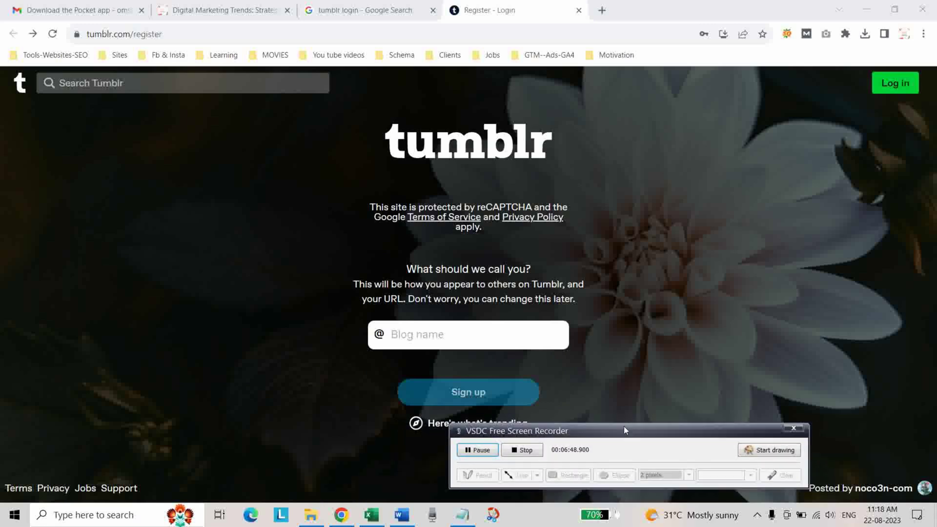
pyautogui.click(413, 334)
pyautogui.write('digitalmarketingtipps')
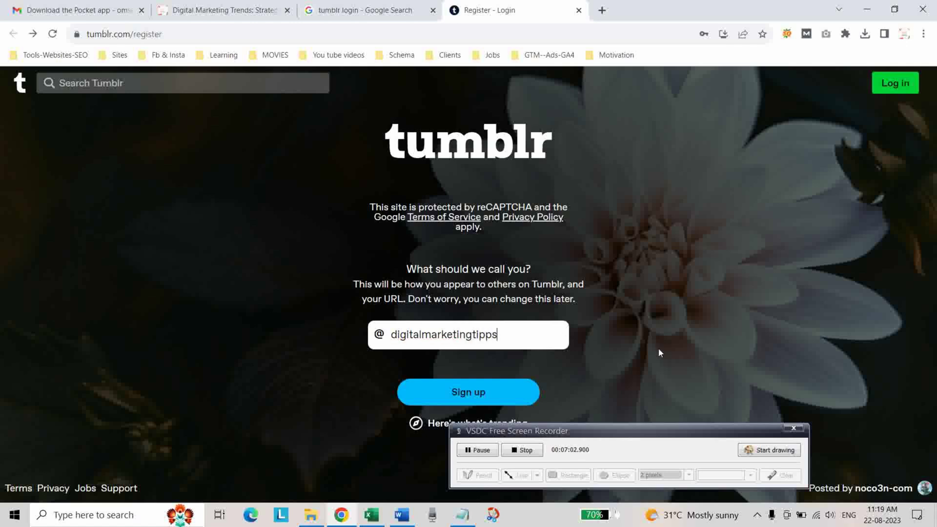
# - Submit the blog name to complete the Tumblr sign-up
pyautogui.click(454, 393)
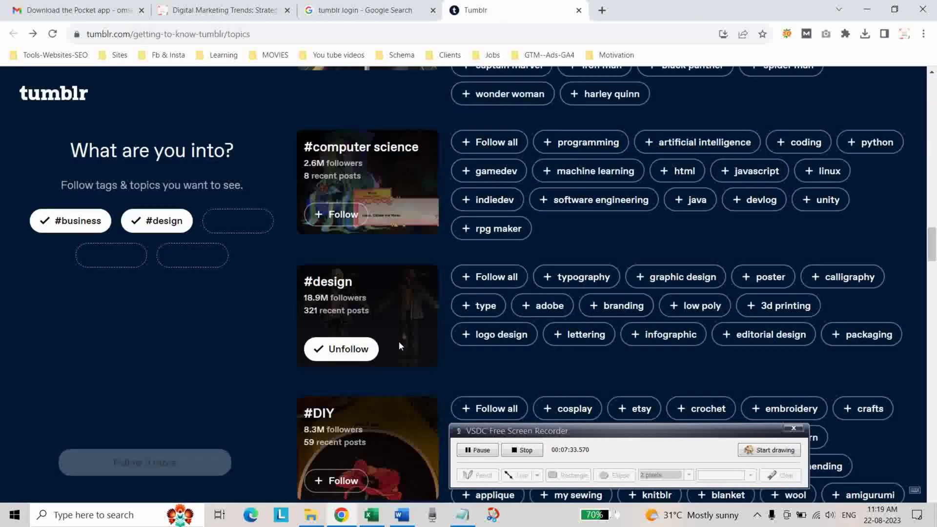
# - Follow the topics #business, #design, #quotes, #health & fitness and #illustration, and continue to the blog suggestions
pyautogui.scroll(-5, 399, 341)
pyautogui.scroll(-13, 399, 342)
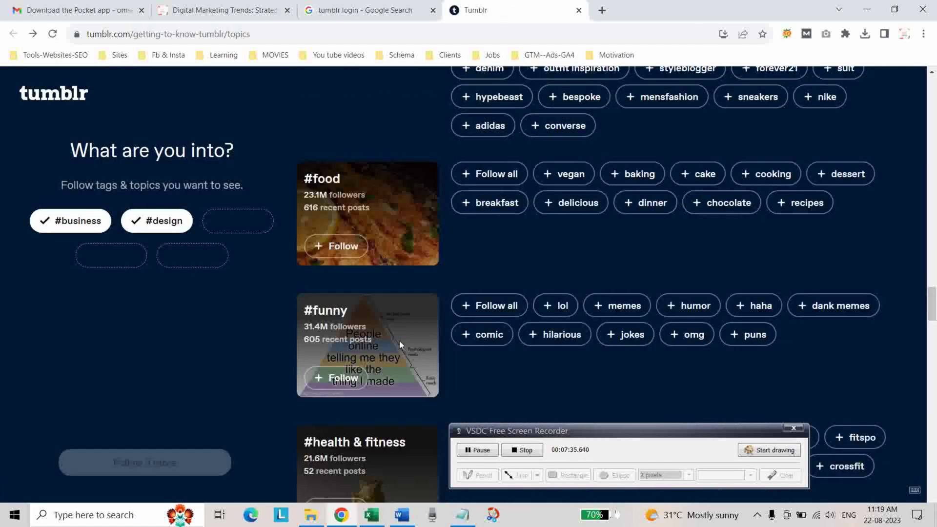
pyautogui.scroll(-3, 399, 344)
pyautogui.scroll(-5, 399, 344)
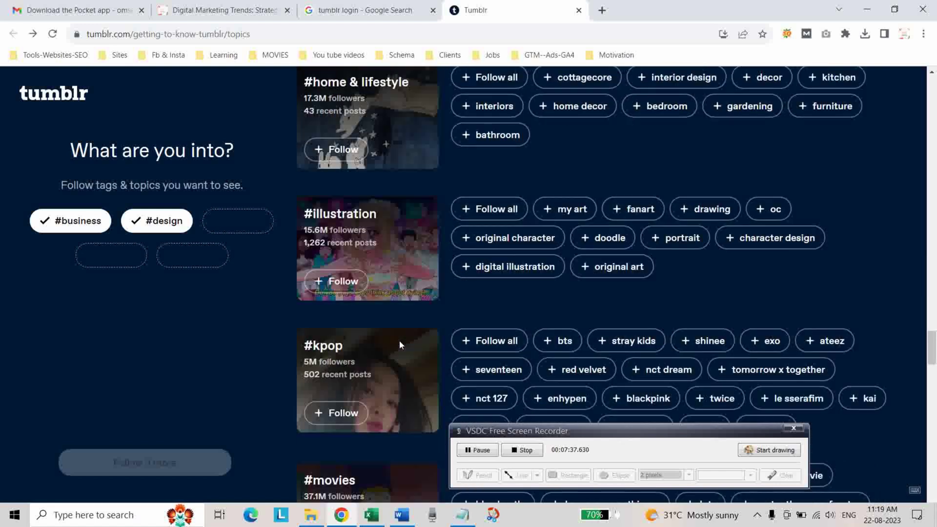
pyautogui.scroll(-10, 399, 344)
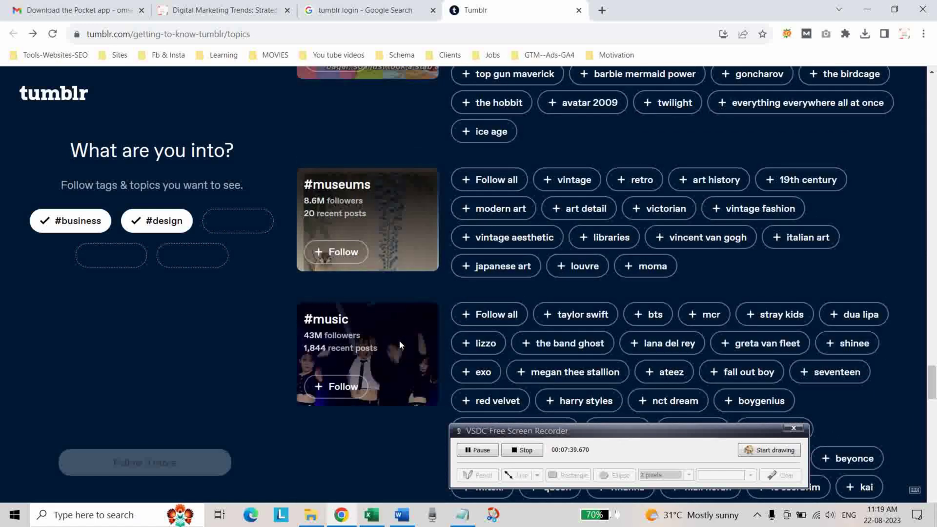
pyautogui.scroll(-6, 399, 345)
pyautogui.scroll(-6, 399, 345)
pyautogui.scroll(-10, 399, 344)
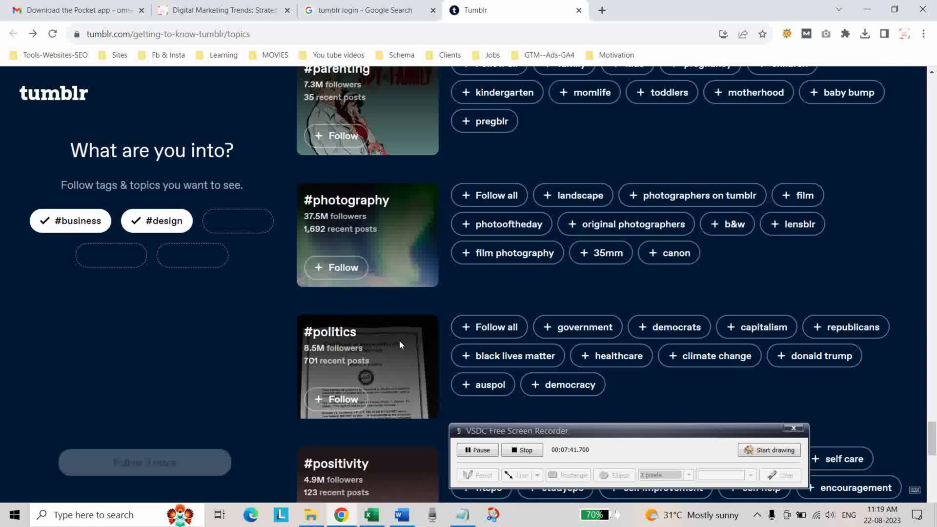
pyautogui.scroll(-6, 399, 345)
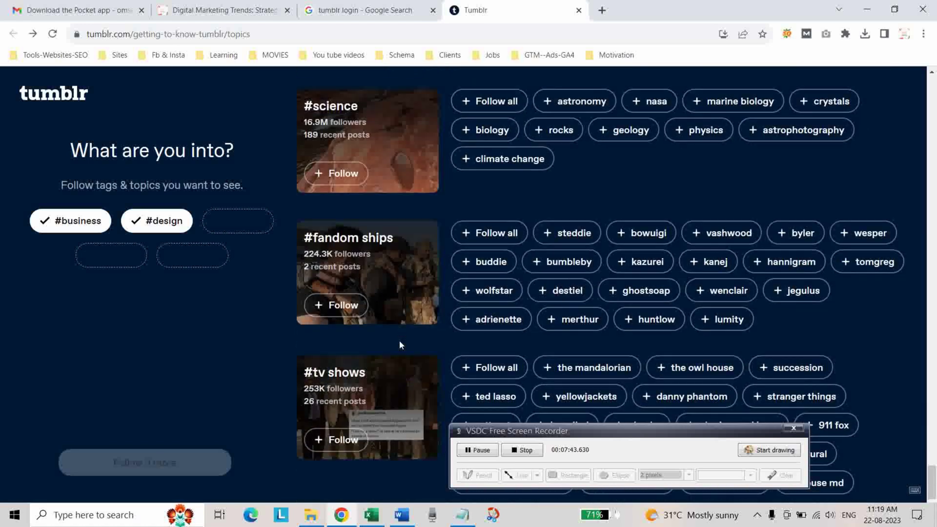
pyautogui.scroll(-6, 399, 345)
pyautogui.scroll(-3, 399, 345)
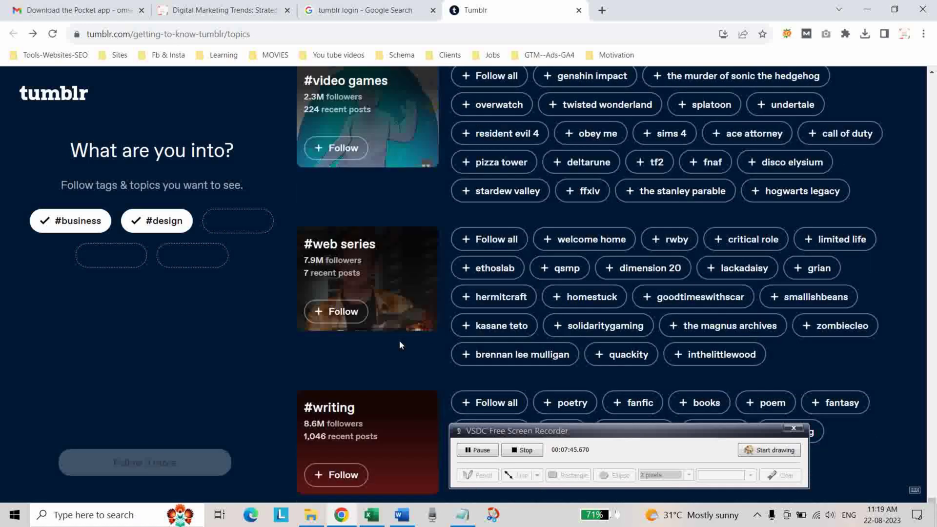
pyautogui.scroll(5, 399, 344)
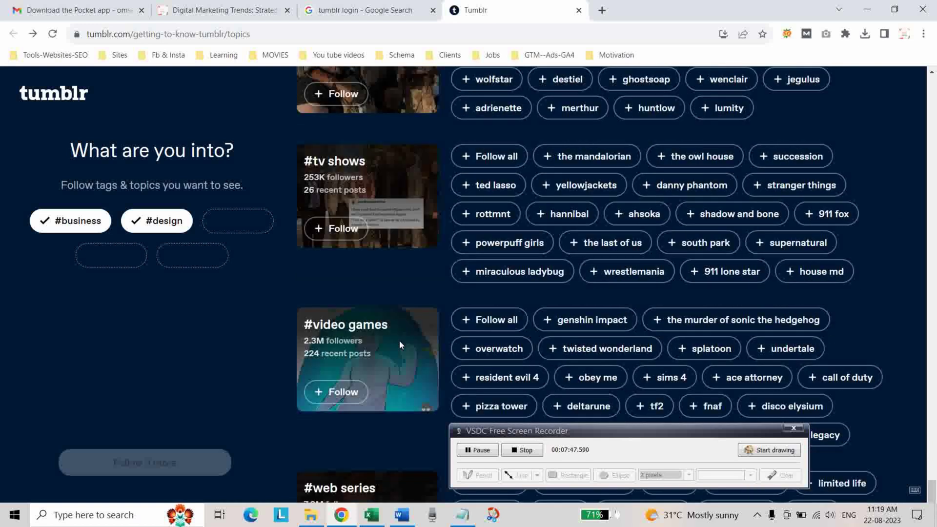
pyautogui.scroll(5, 399, 345)
pyautogui.scroll(-9, 399, 344)
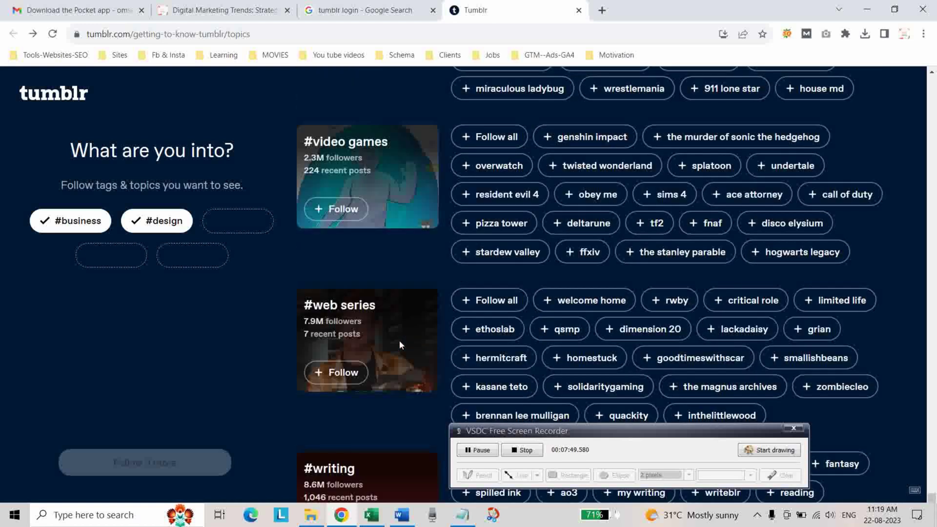
pyautogui.scroll(3, 399, 344)
pyautogui.scroll(10, 399, 344)
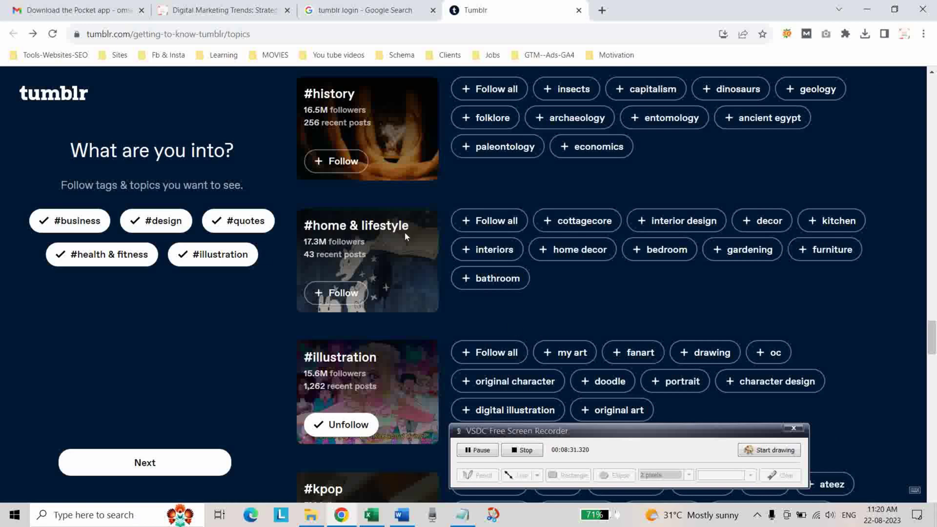
pyautogui.click(153, 465)
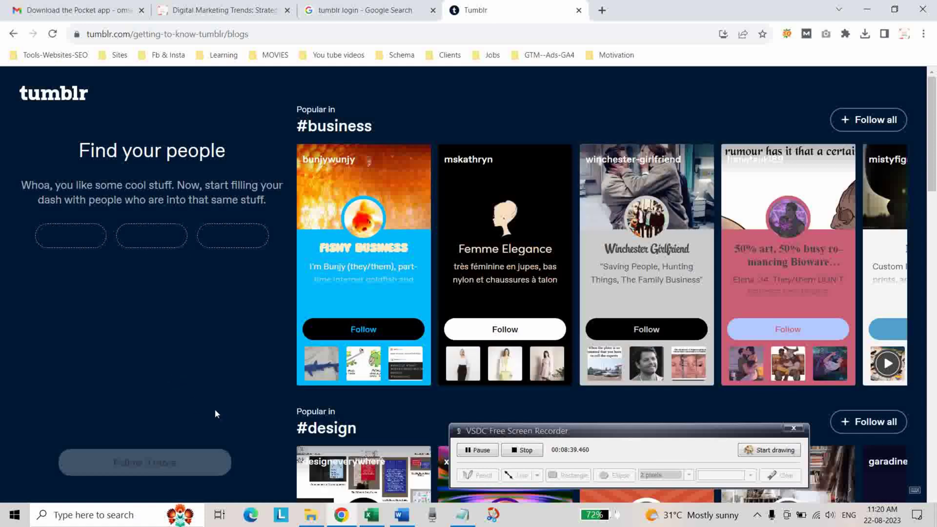
# - Look through the suggested blogs and follow designeverywhere under #design
pyautogui.scroll(-8, 390, 400)
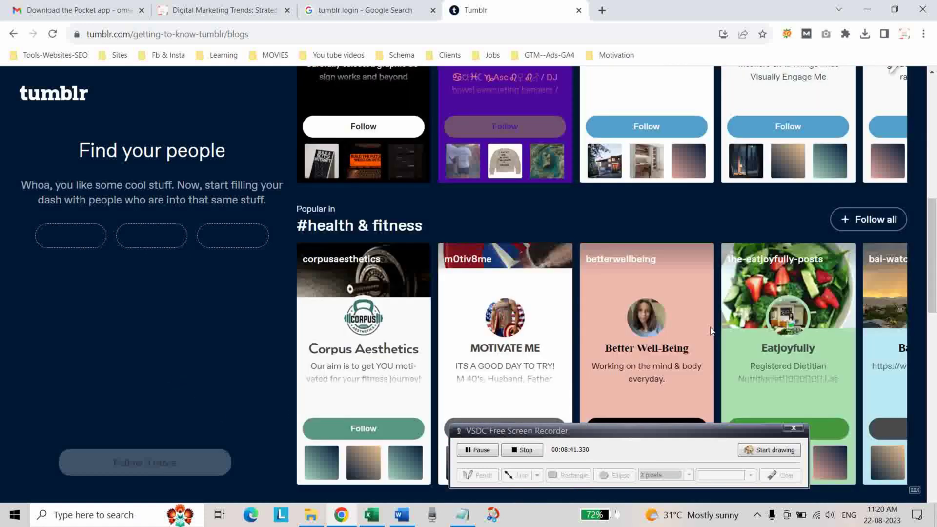
pyautogui.scroll(5, 480, 393)
pyautogui.scroll(4, 341, 378)
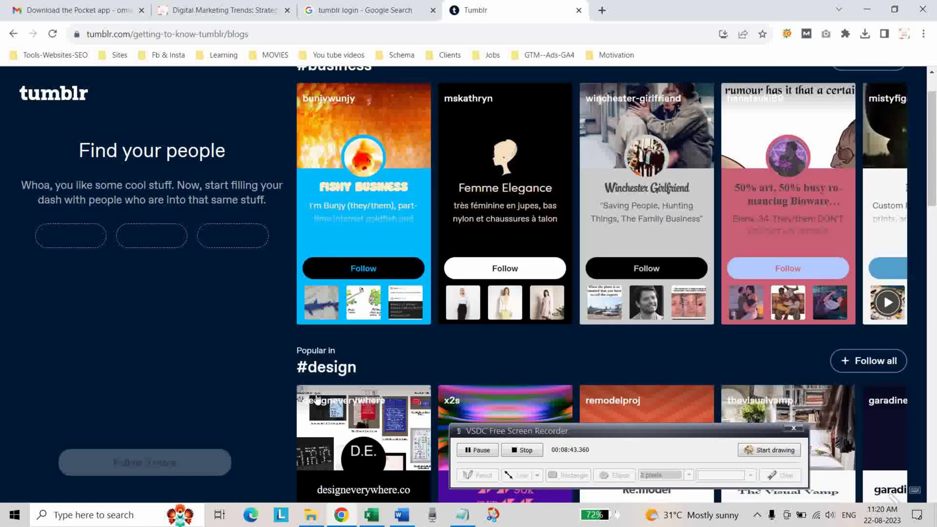
pyautogui.scroll(1, 393, 380)
pyautogui.scroll(-4, 398, 382)
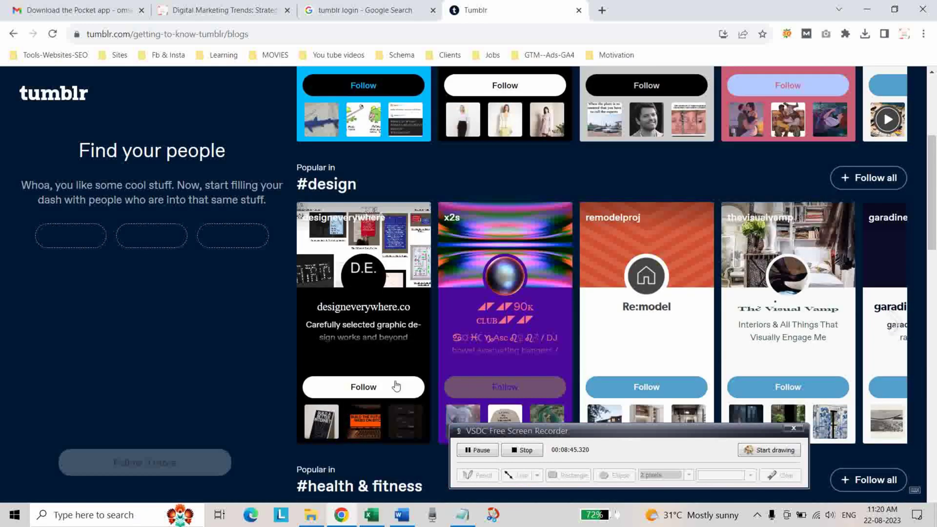
pyautogui.scroll(-1, 395, 385)
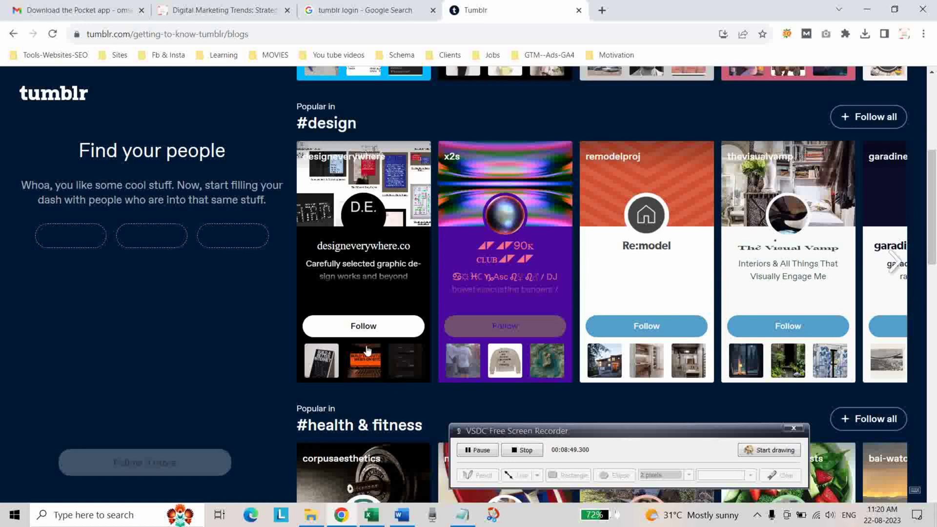
pyautogui.click(352, 332)
# - Follow m0tiv8me under #health & fitness and the Do Worry Be Happy blog under #illustration, and continue to the dashboard
pyautogui.scroll(-4, 408, 369)
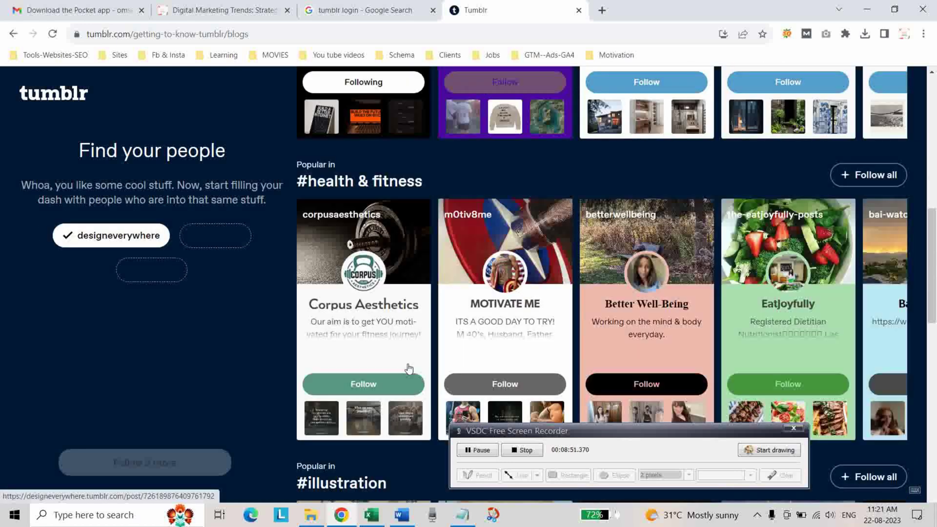
pyautogui.scroll(-1, 408, 364)
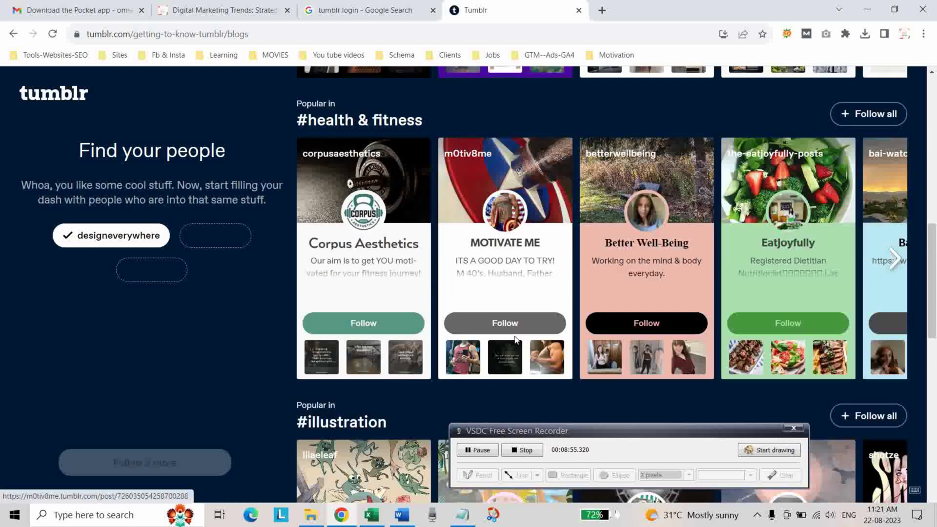
pyautogui.click(500, 323)
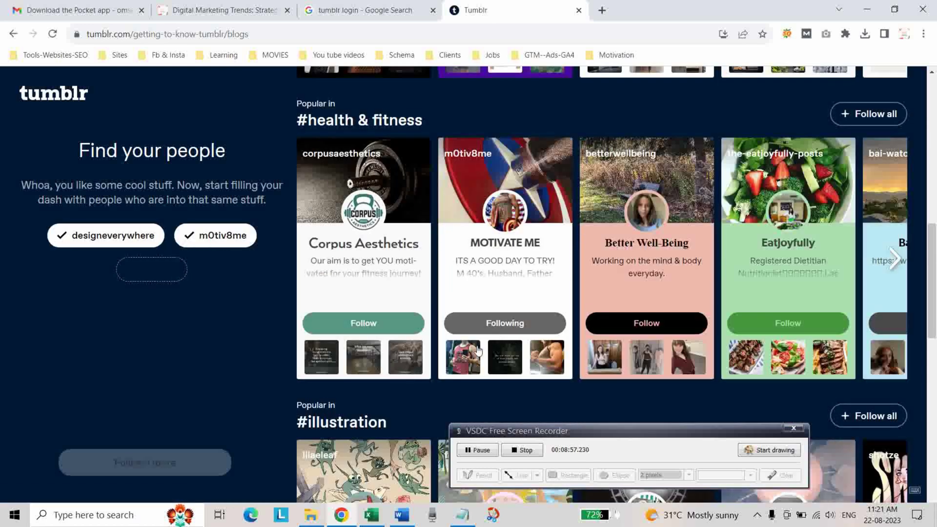
pyautogui.scroll(-4, 471, 353)
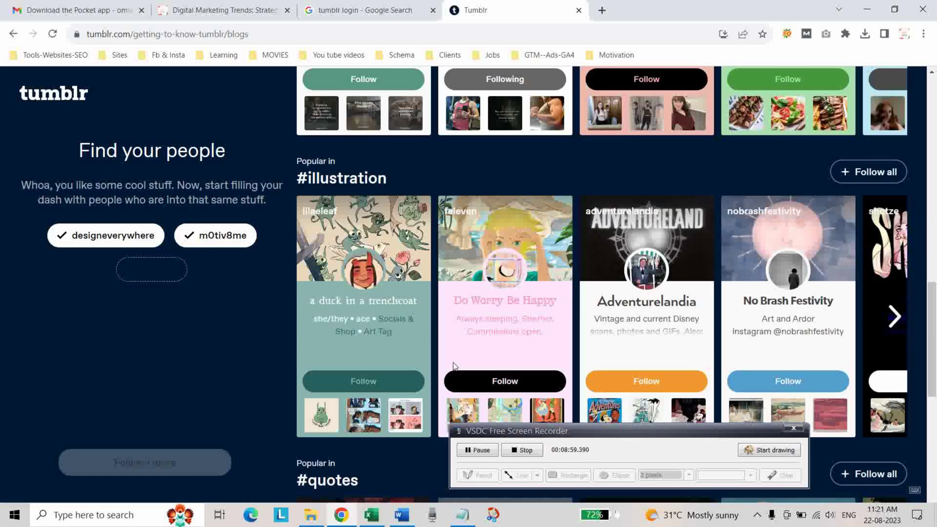
pyautogui.scroll(-1, 454, 366)
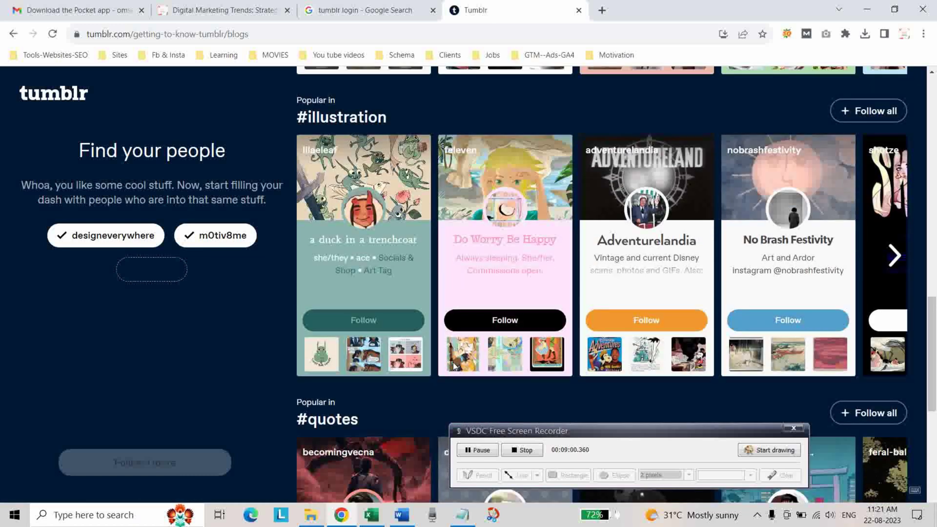
pyautogui.click(527, 324)
pyautogui.click(164, 469)
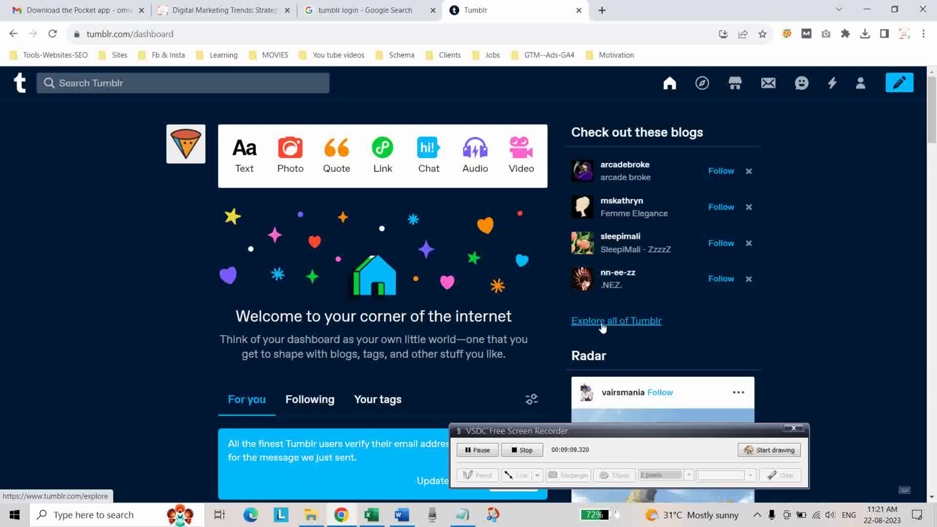
pyautogui.scroll(-5, 472, 342)
pyautogui.scroll(5, 470, 349)
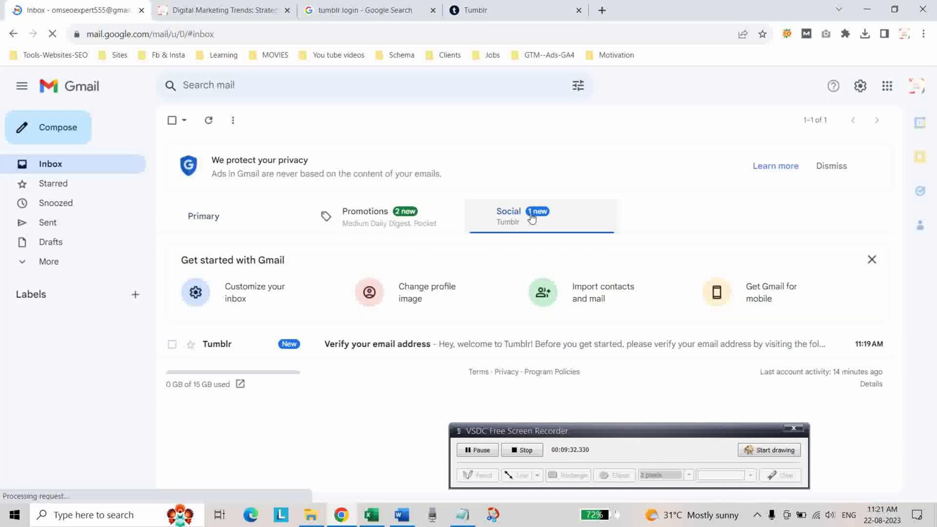
# - Open Tumblr's verification email in the Social category of the Gmail inbox and follow its "This is me!" link
pyautogui.click(531, 218)
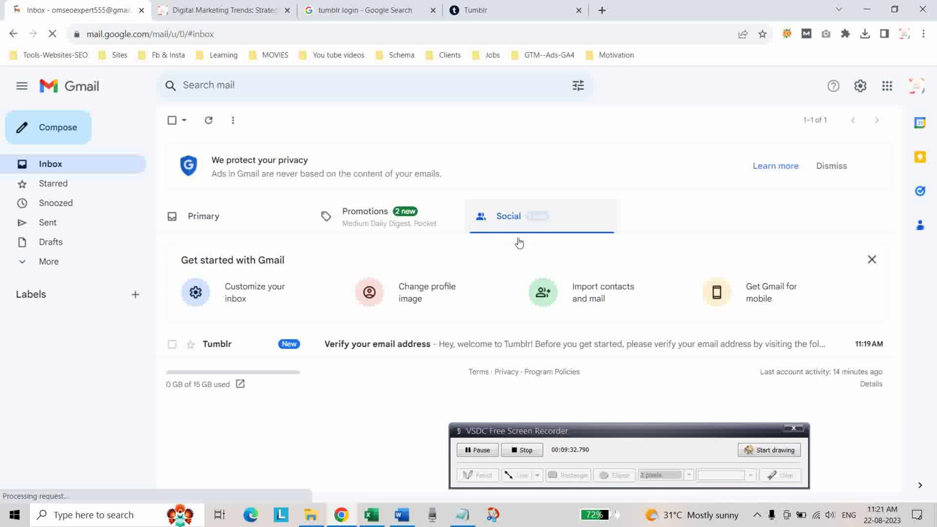
pyautogui.click(332, 348)
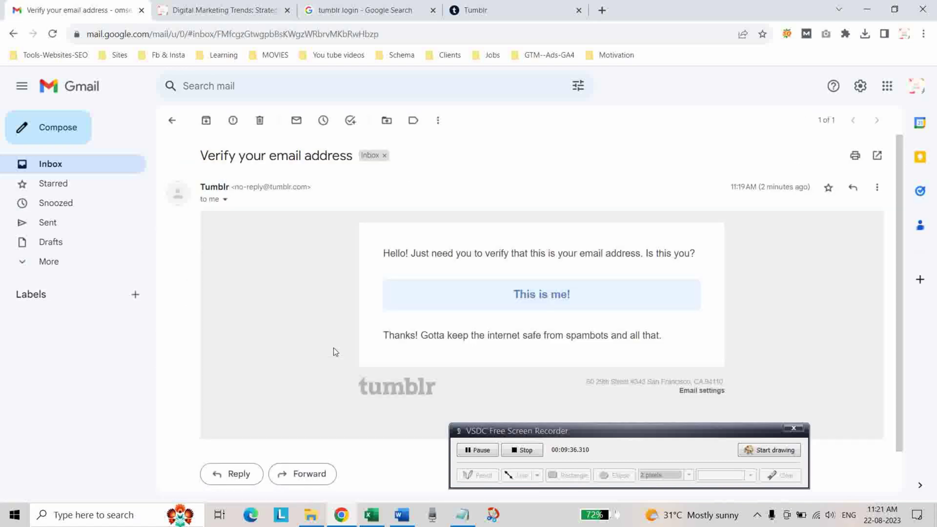
pyautogui.scroll(-1, 332, 350)
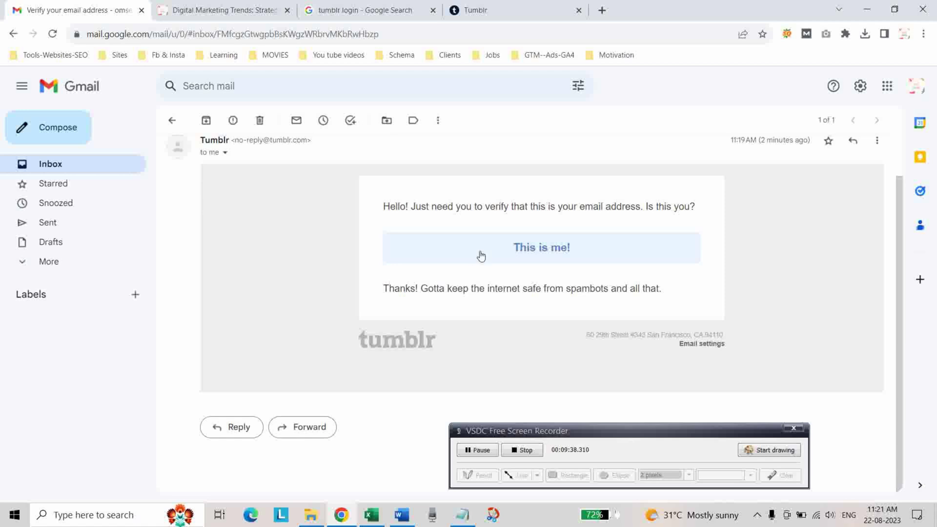
pyautogui.click(544, 254)
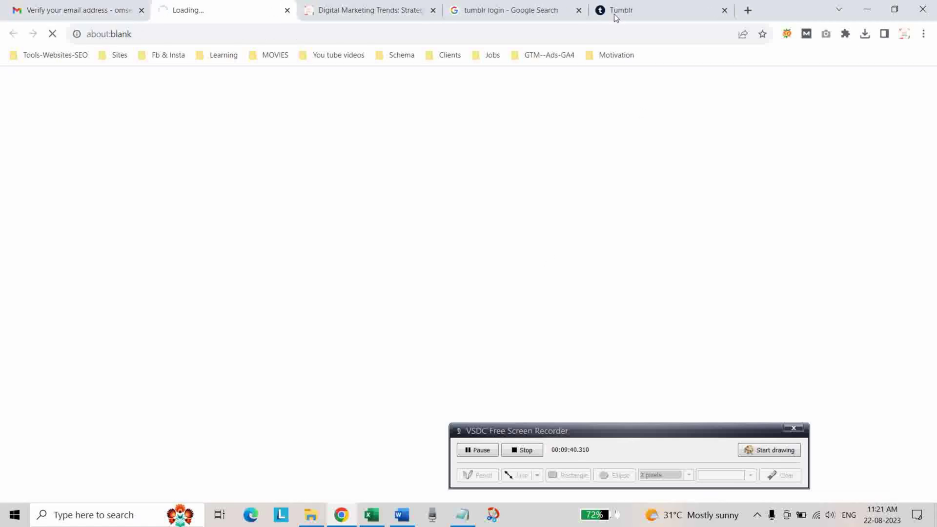
# - Close the old Tumblr dashboard tab and verify the email address on the verification page by passing the "I'm not a robot" check
pyautogui.click(642, 9)
pyautogui.click(724, 10)
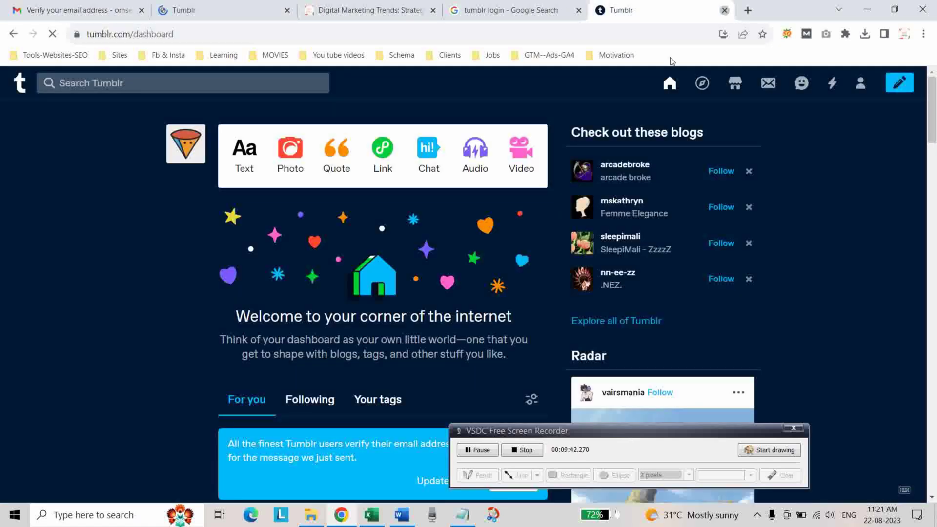
pyautogui.click(220, 10)
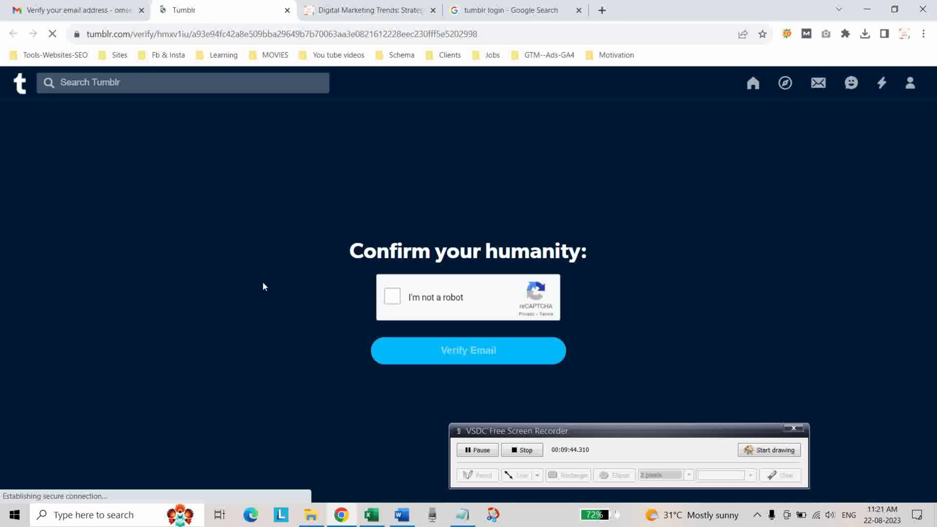
pyautogui.click(393, 299)
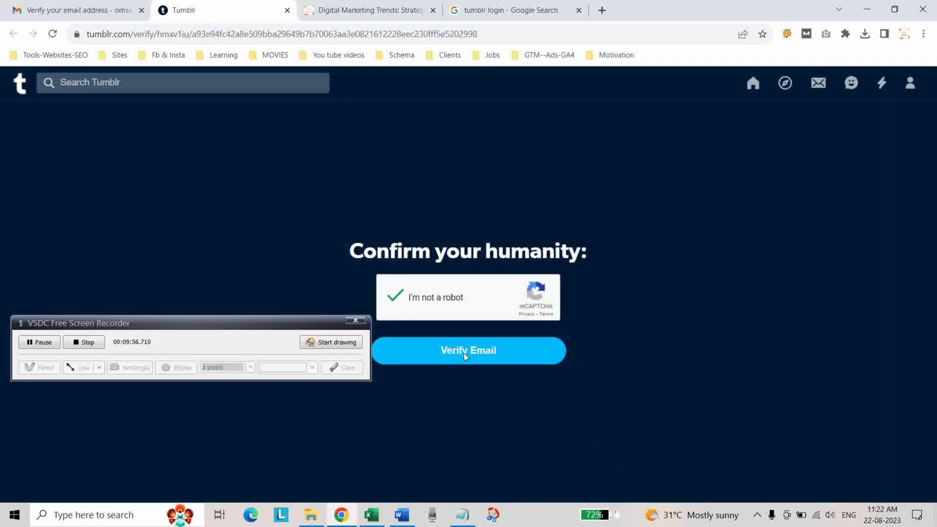
pyautogui.click(464, 354)
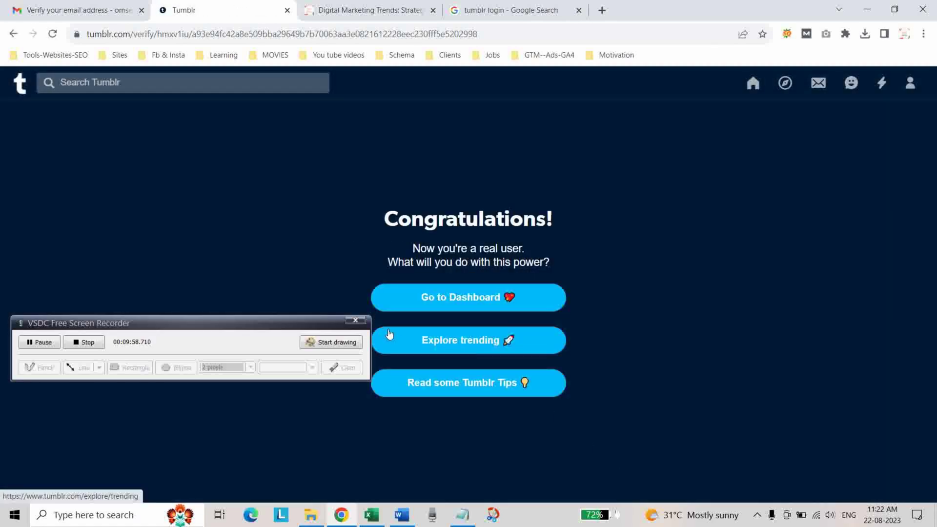
# - Go to the Tumblr dashboard and start a new link post
pyautogui.click(459, 297)
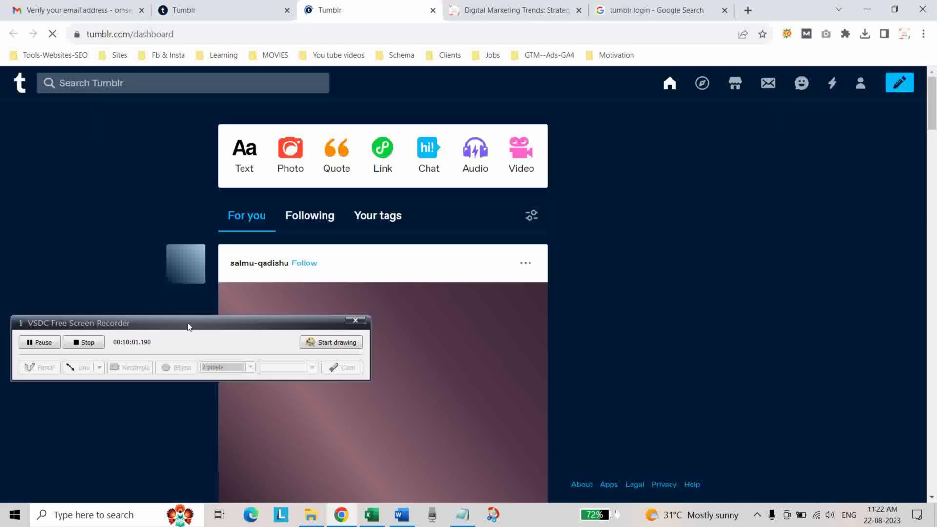
pyautogui.moveTo(186, 326); pyautogui.dragTo(739, 417)
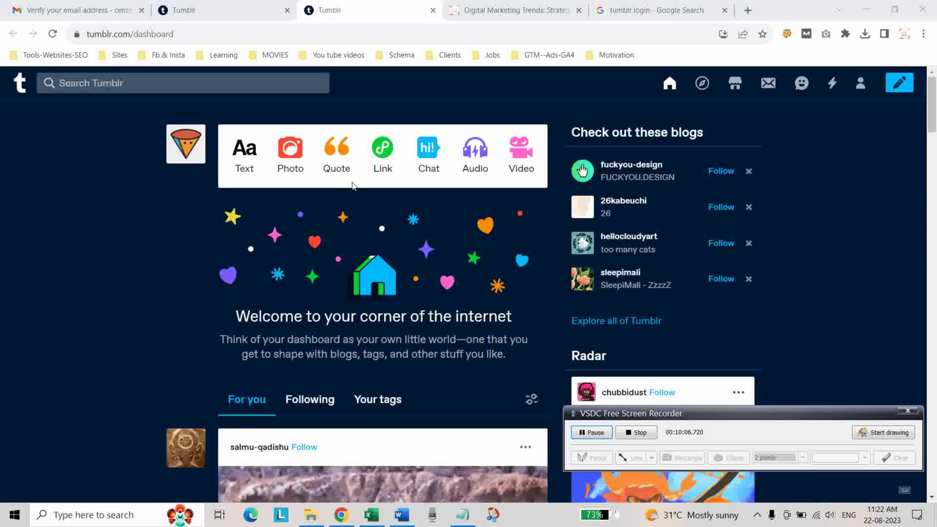
pyautogui.click(385, 165)
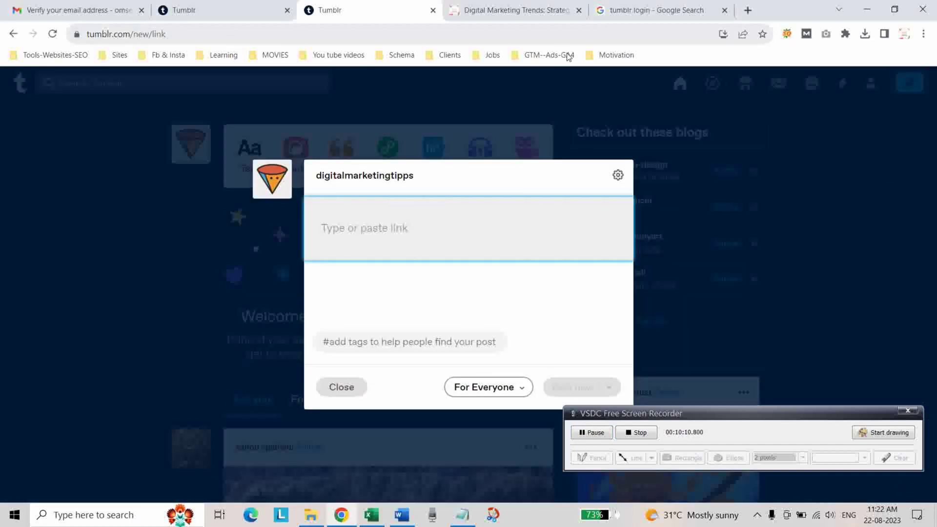
# - Open the popular post "Unlock the Key to Better Search Rankings: Understand SEO and its Techniques!" on the digital marketing blog and copy its URL
pyautogui.click(514, 12)
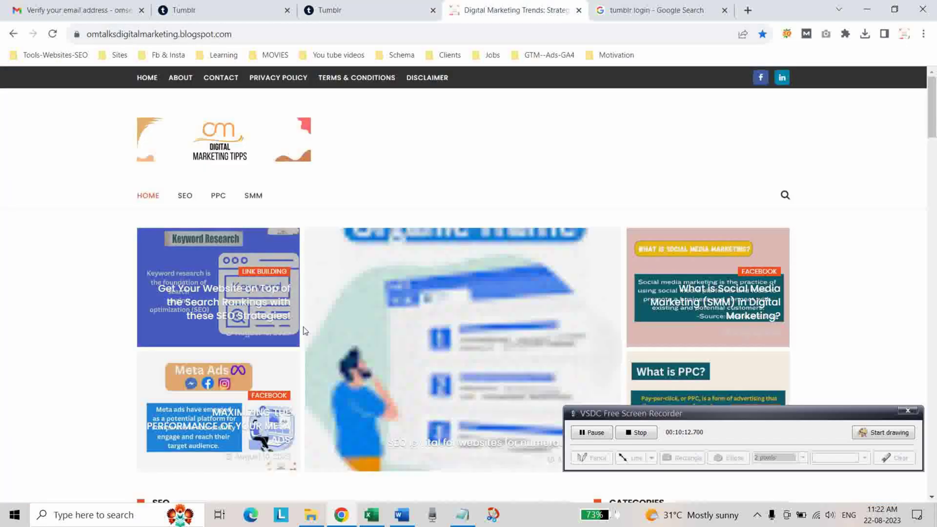
pyautogui.scroll(-5, 268, 342)
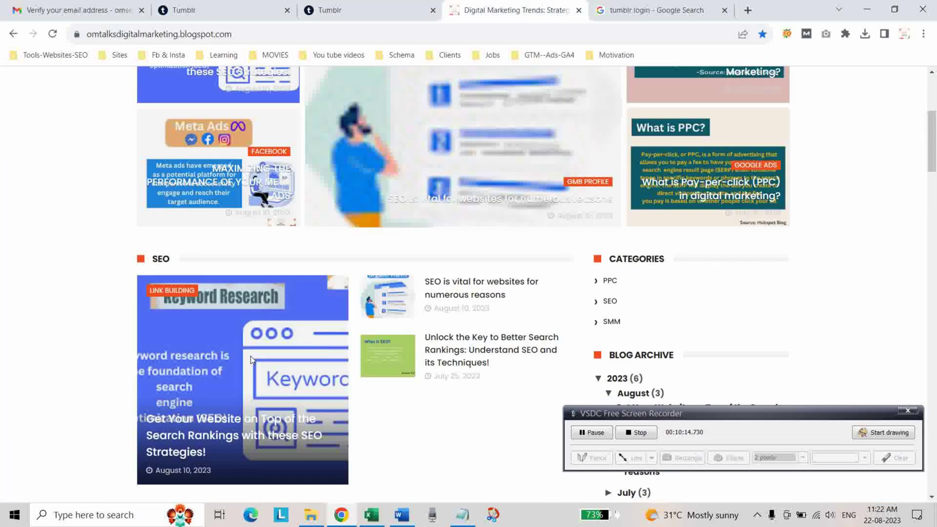
pyautogui.scroll(-7, 355, 330)
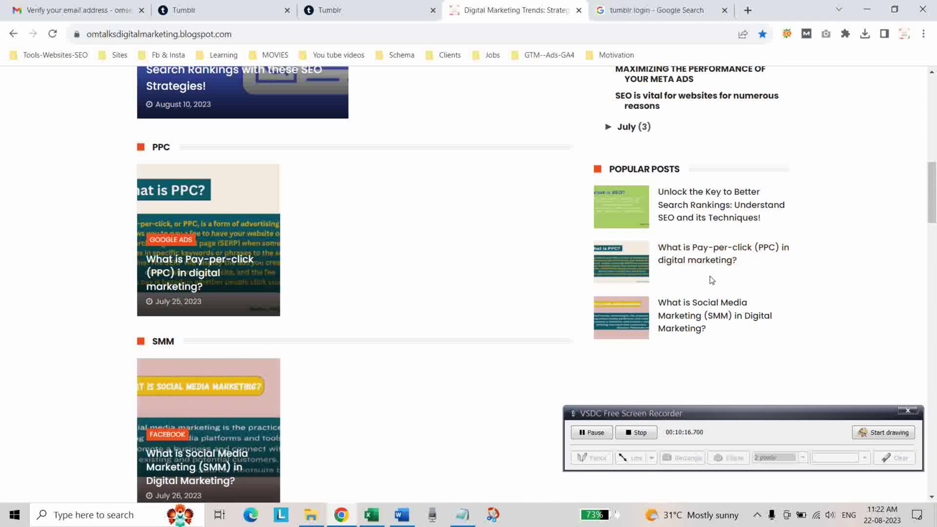
pyautogui.click(677, 215)
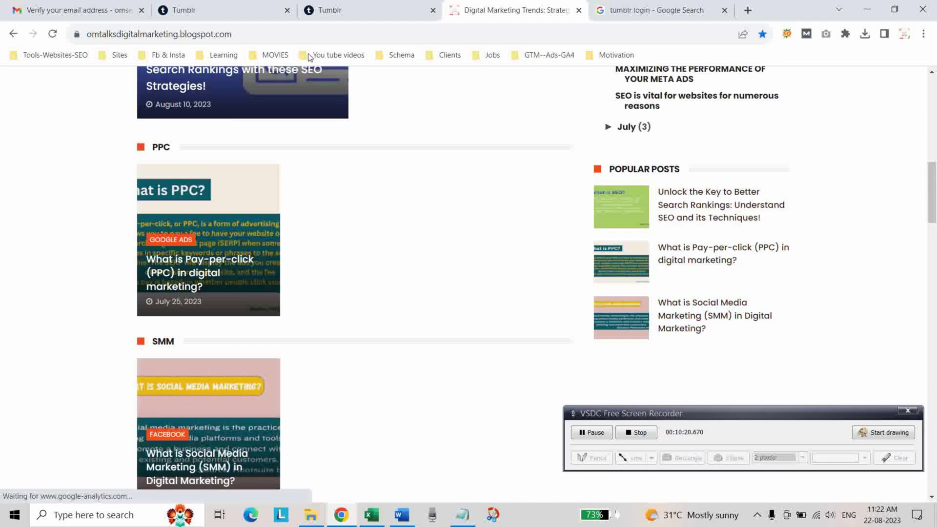
pyautogui.click(681, 205)
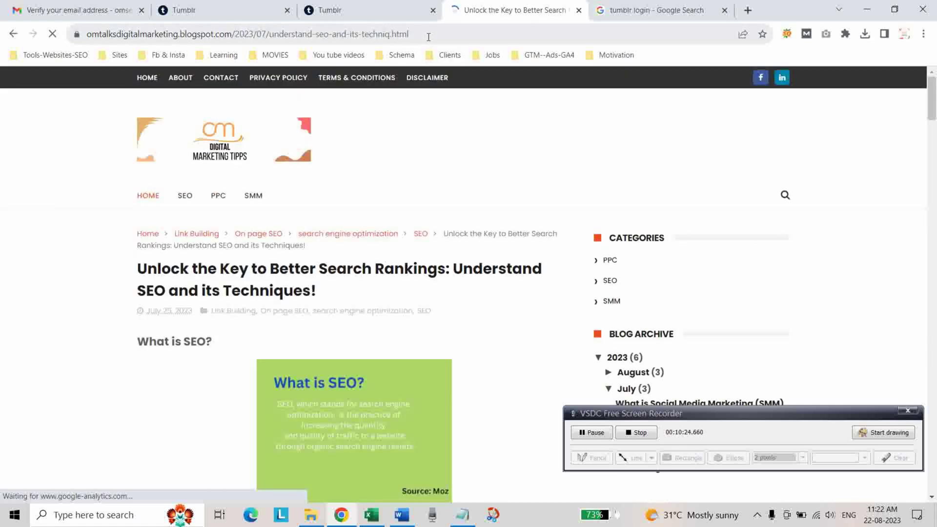
pyautogui.click(425, 34)
pyautogui.click(425, 33)
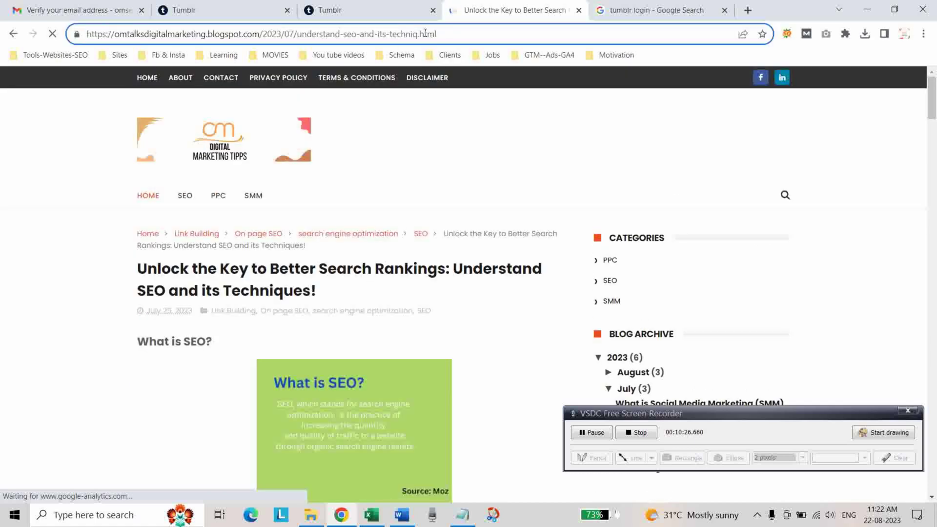
# - Close the extra Tumblr tab and insert the copied article URL into the new link post in the remaining Tumblr tab
pyautogui.click(432, 10)
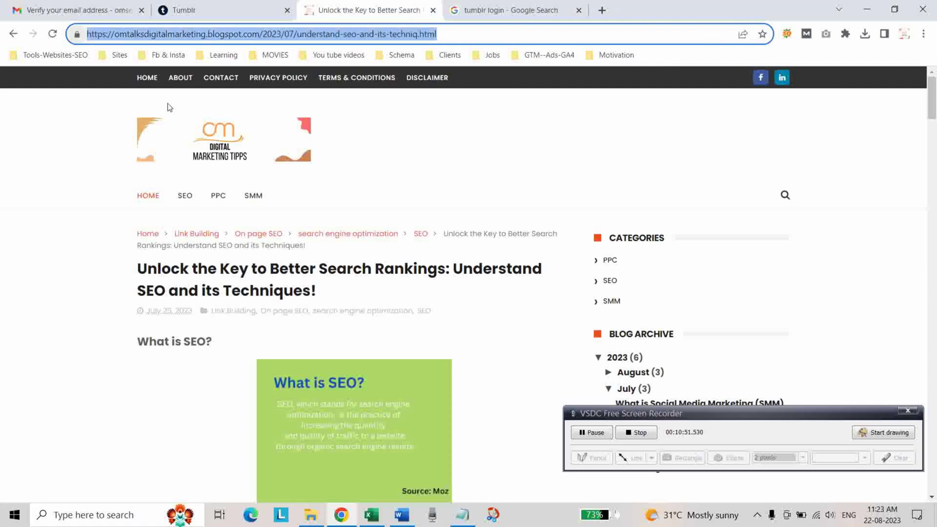
pyautogui.click(203, 6)
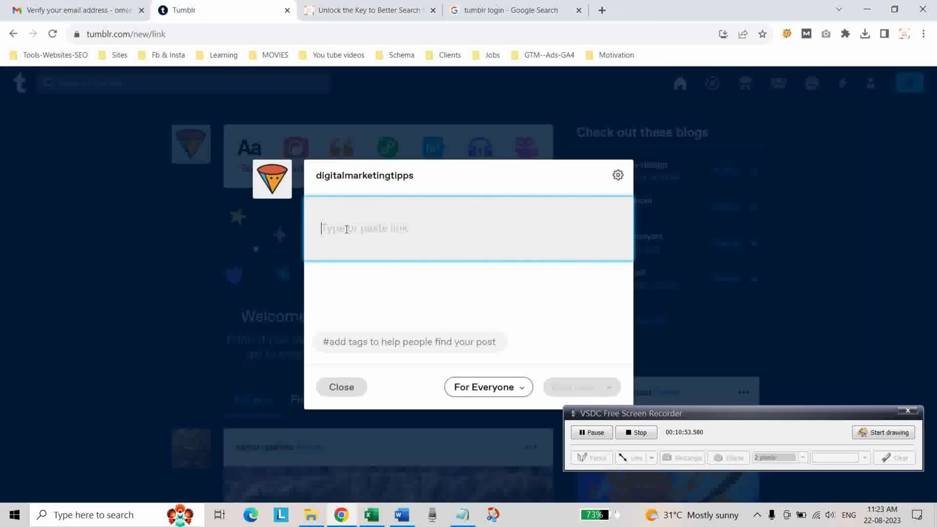
pyautogui.hotkey('ctrl', 'v')
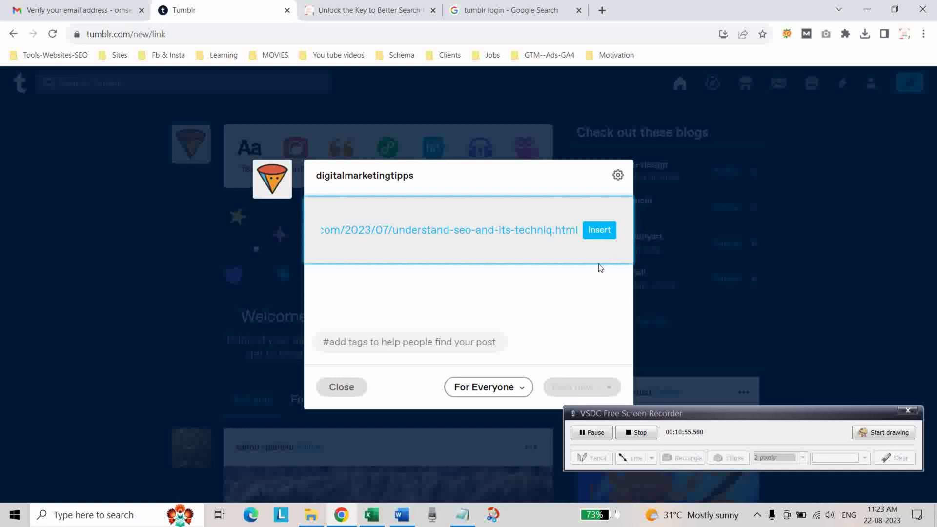
pyautogui.click(594, 240)
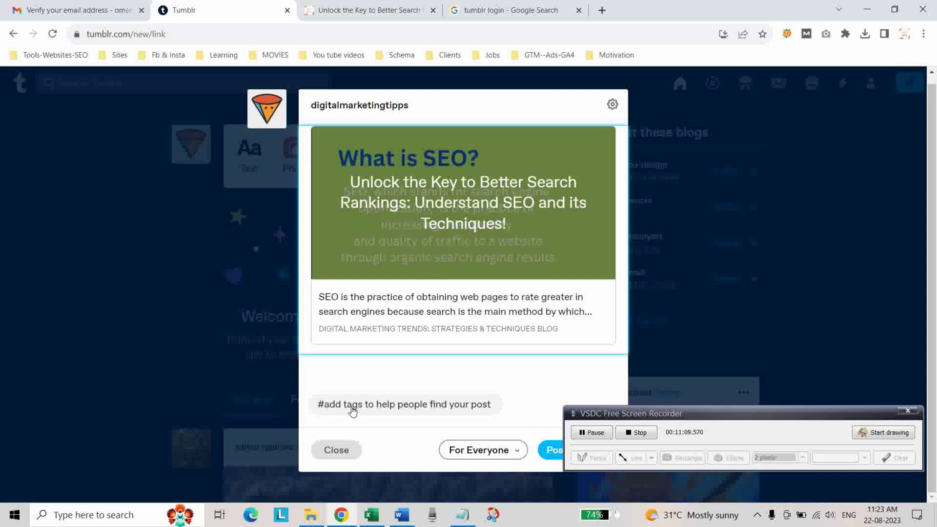
# - Add #seo, #searchengineoptimization and #digitalmarketing on separate lines below the link preview, and keep the post's community label at For Everyone
pyautogui.click(355, 383)
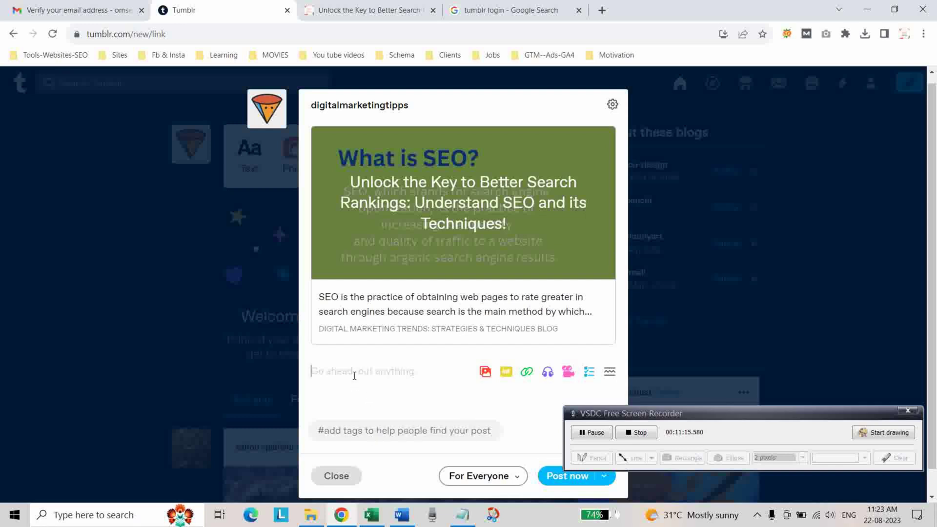
pyautogui.write('#seo')
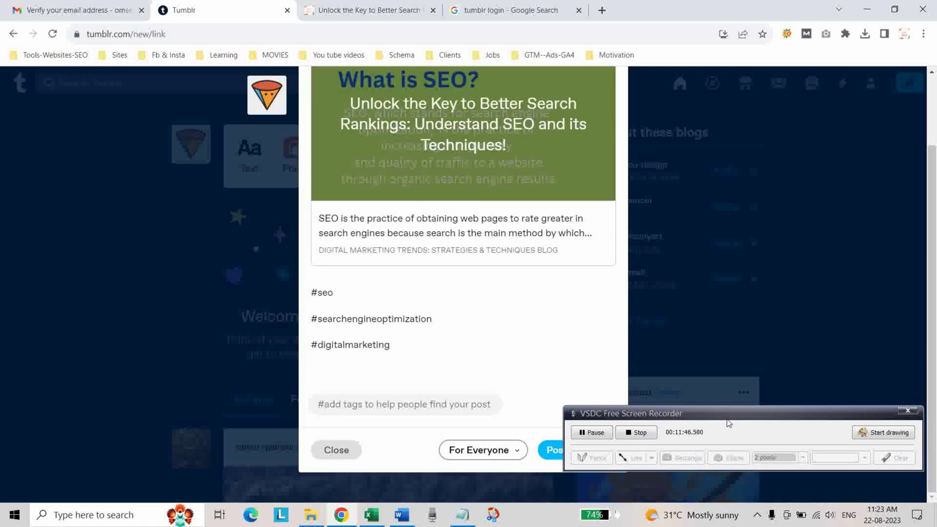
pyautogui.click(711, 426)
pyautogui.moveTo(744, 422); pyautogui.dragTo(664, 193)
pyautogui.click(517, 453)
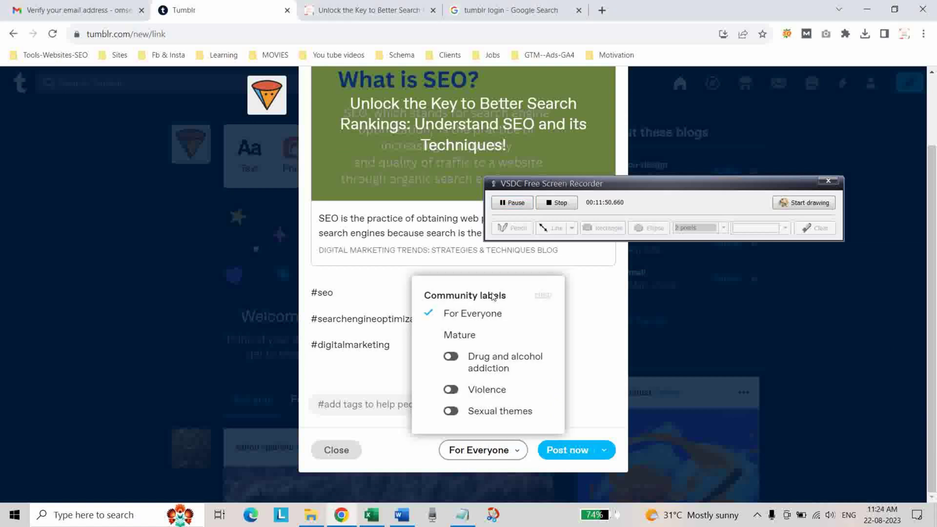
pyautogui.click(583, 323)
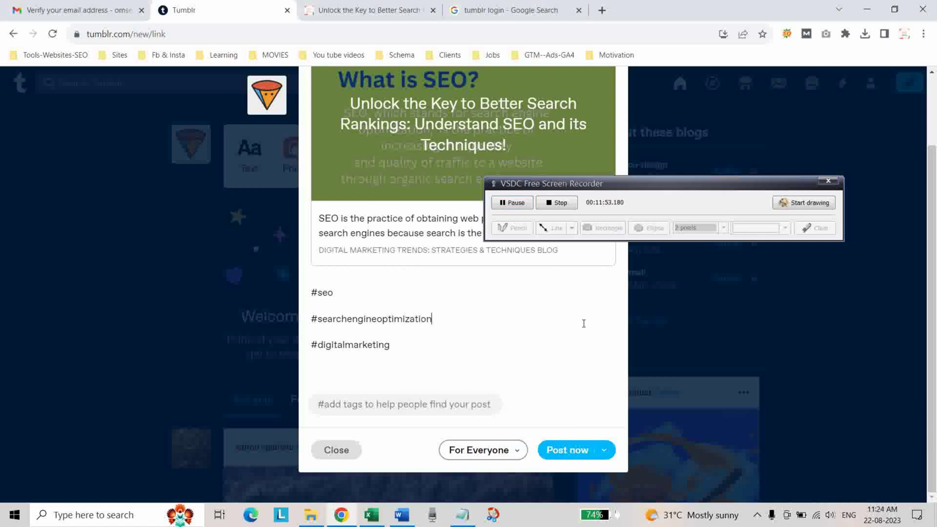
# - Choose to add tags before posting, select the suggested tags business, illustration and design, and publish the post
pyautogui.click(566, 450)
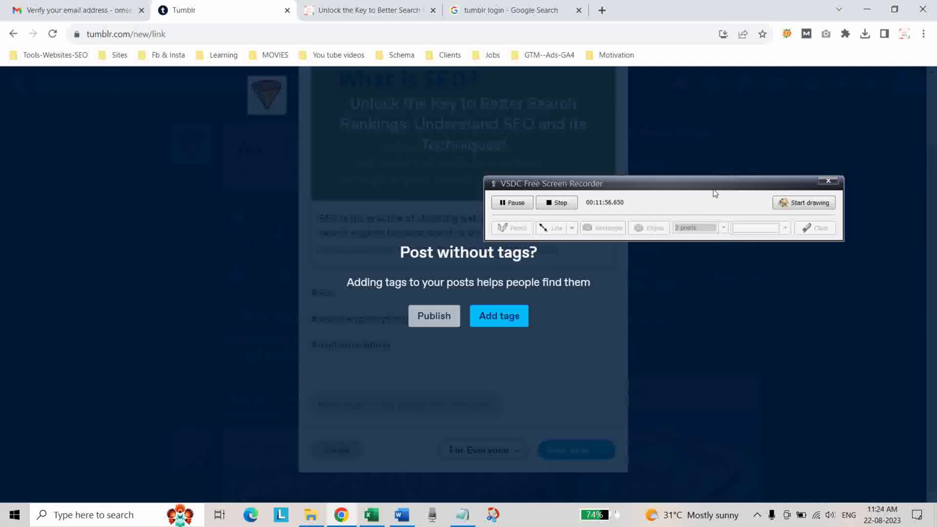
pyautogui.moveTo(715, 194); pyautogui.dragTo(710, 486)
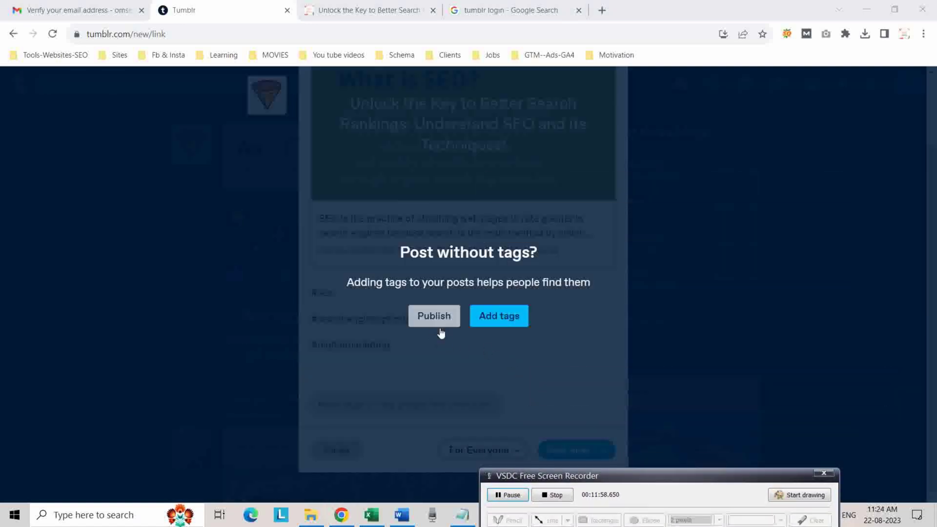
pyautogui.click(498, 316)
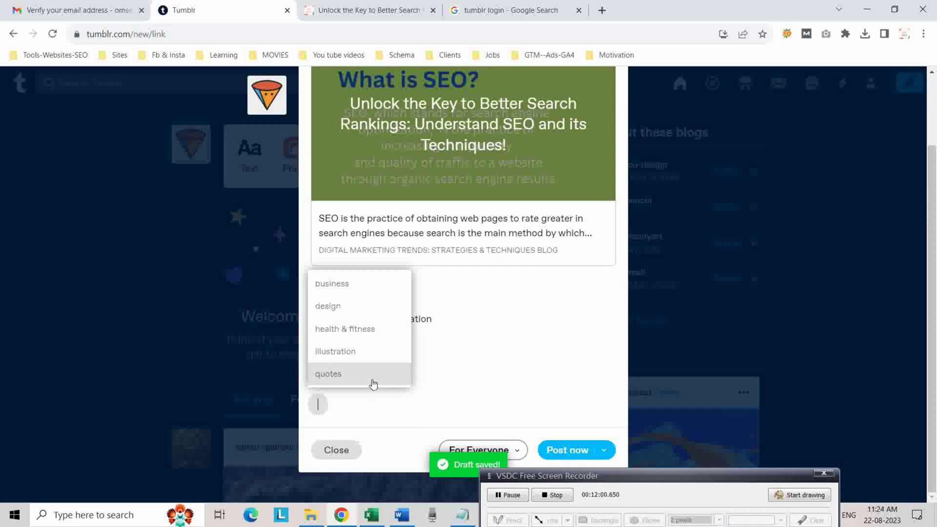
pyautogui.click(345, 290)
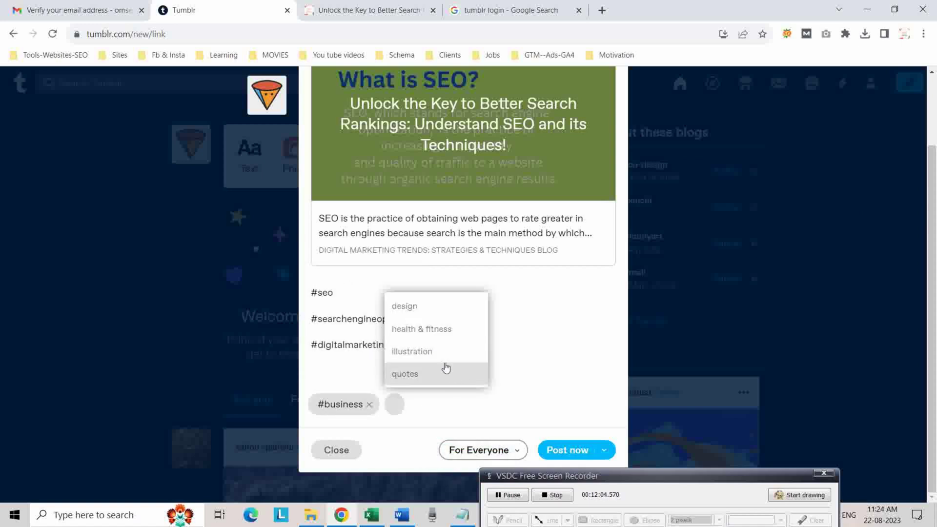
pyautogui.click(435, 351)
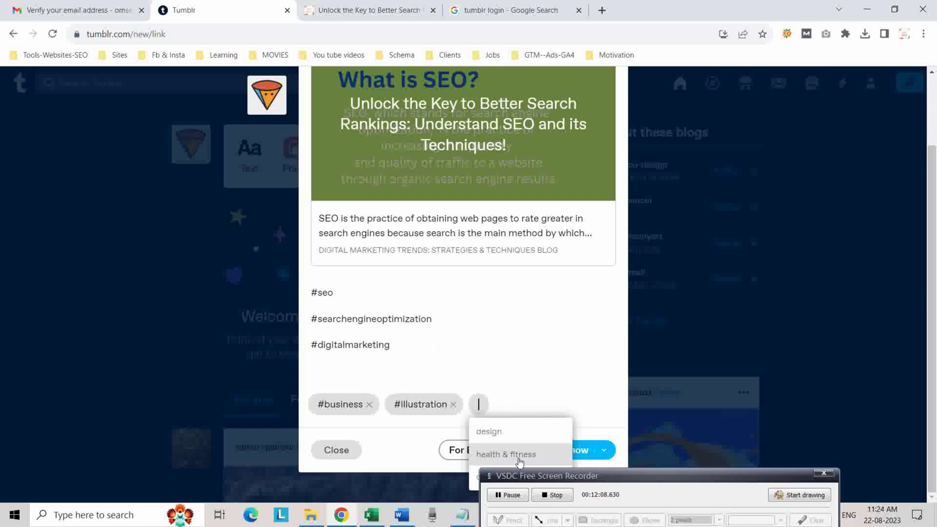
pyautogui.click(521, 434)
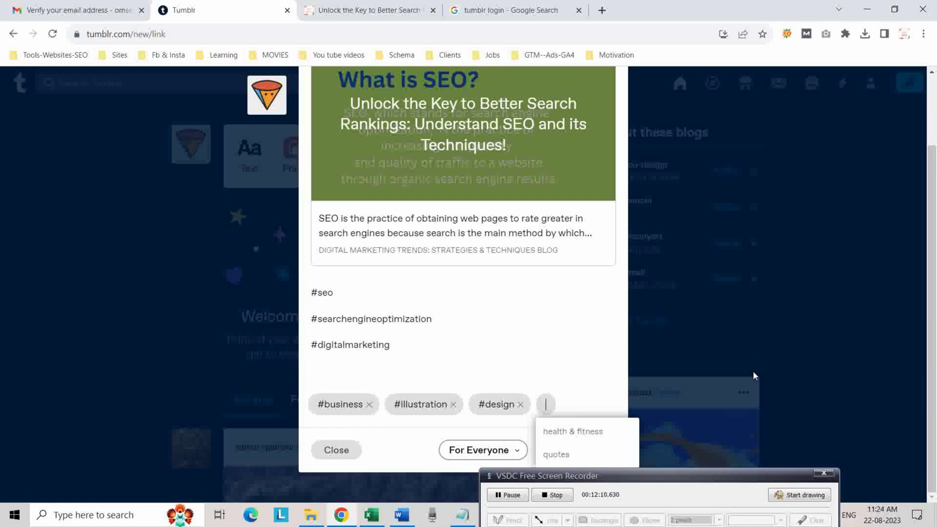
pyautogui.click(753, 371)
pyautogui.click(565, 451)
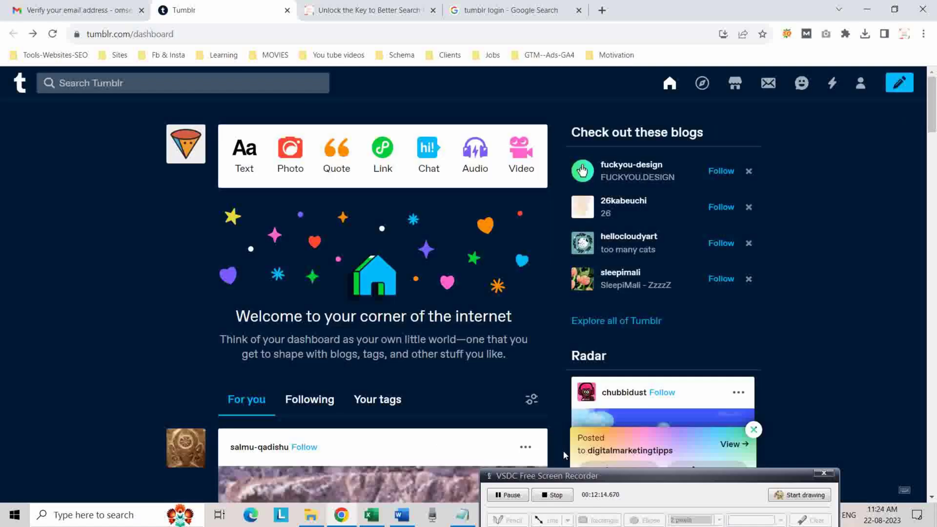
# - Look for the published post in the dashboard feed, check the messaging window and reload the dashboard
pyautogui.scroll(-6, 439, 371)
pyautogui.scroll(6, 433, 362)
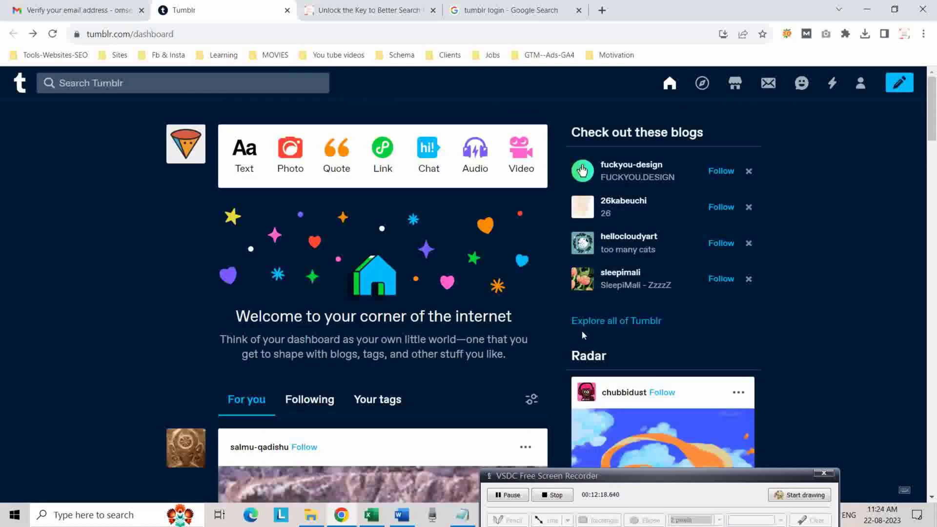
pyautogui.click(800, 86)
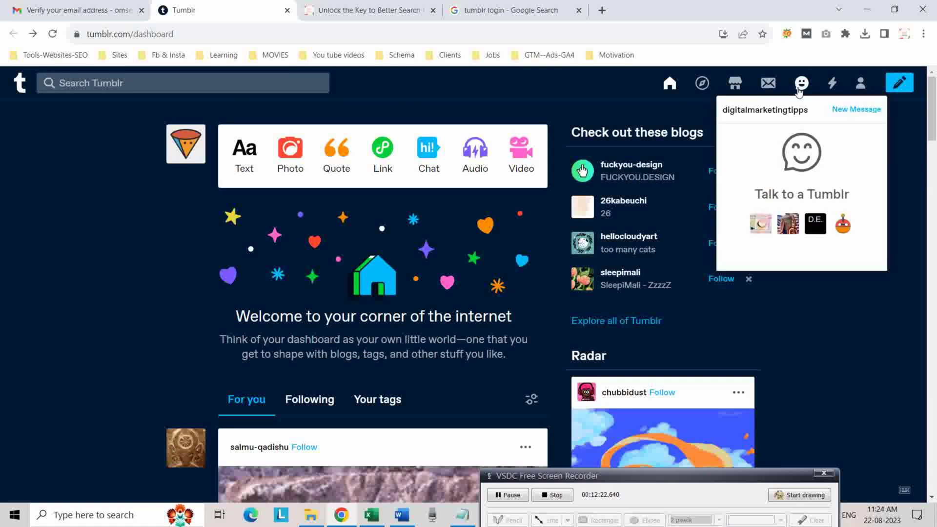
pyautogui.click(126, 338)
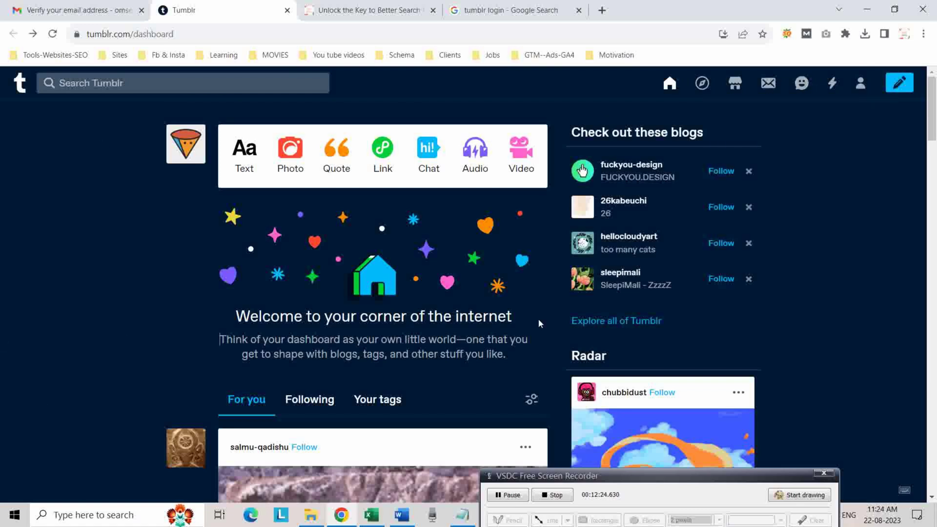
pyautogui.scroll(-20, 538, 318)
pyautogui.scroll(20, 441, 347)
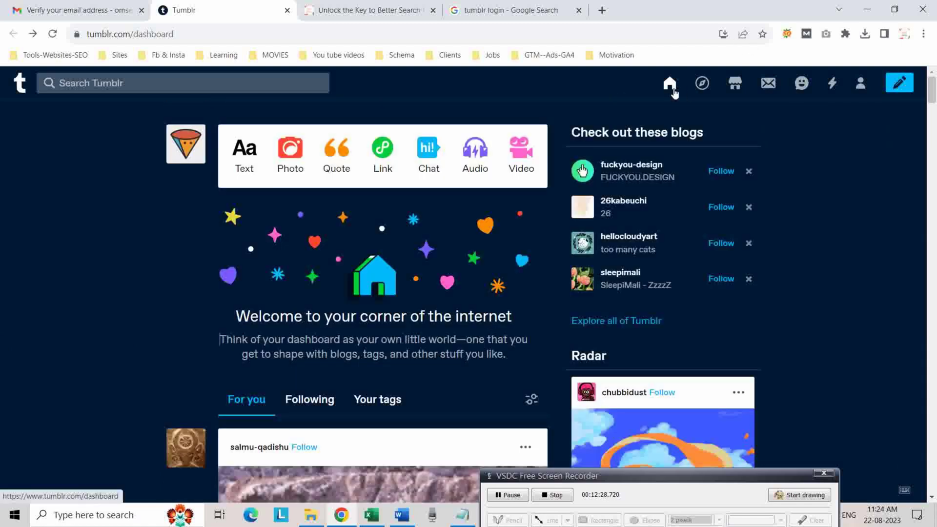
pyautogui.click(670, 87)
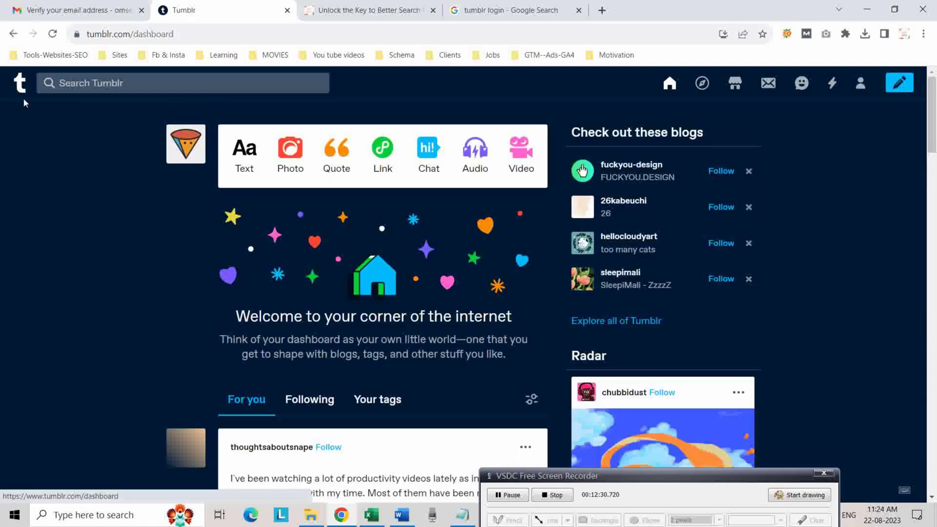
# - Open the digitalmarketingtipps blog's posts, review the published SEO article post and copy its link from the share options
pyautogui.click(860, 84)
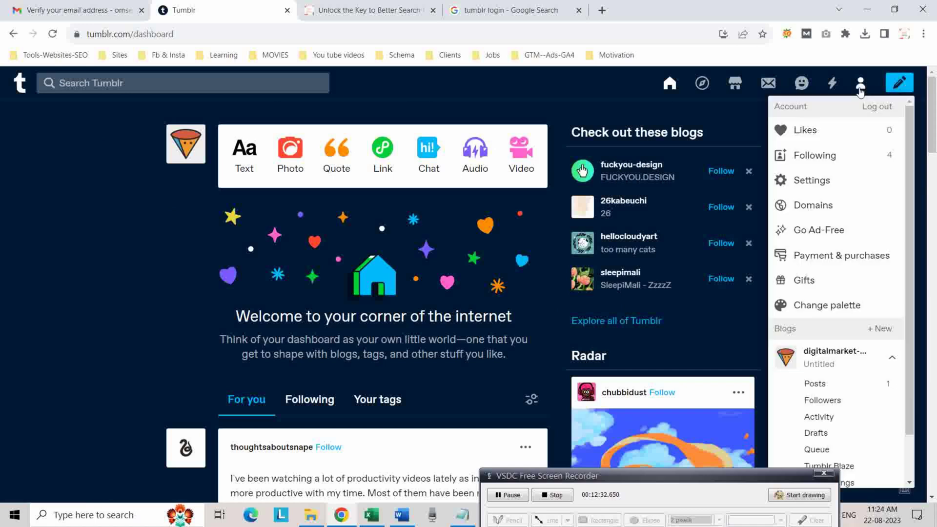
pyautogui.scroll(-2, 854, 341)
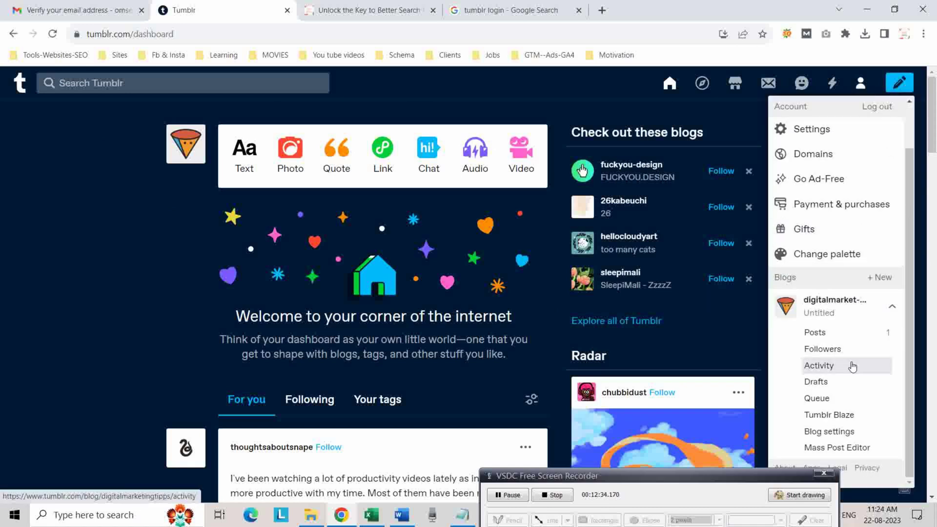
pyautogui.click(829, 332)
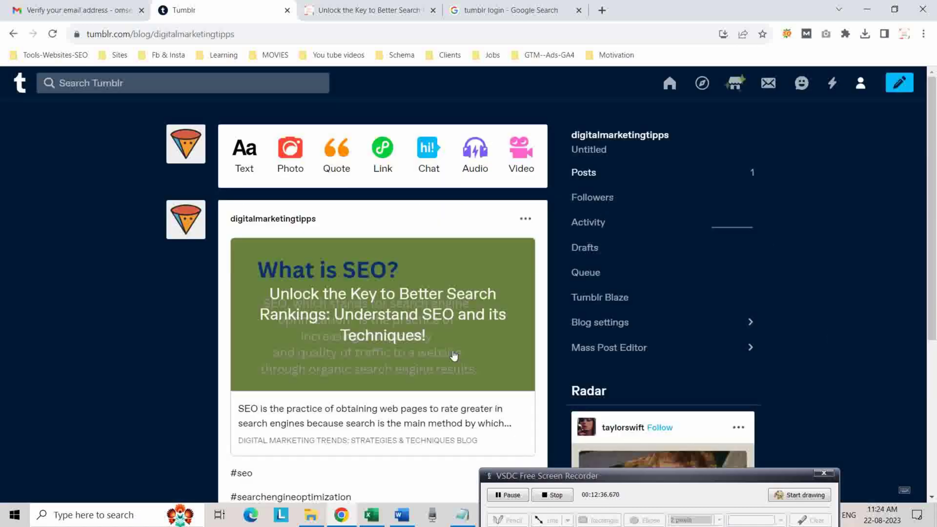
pyautogui.scroll(-5, 451, 336)
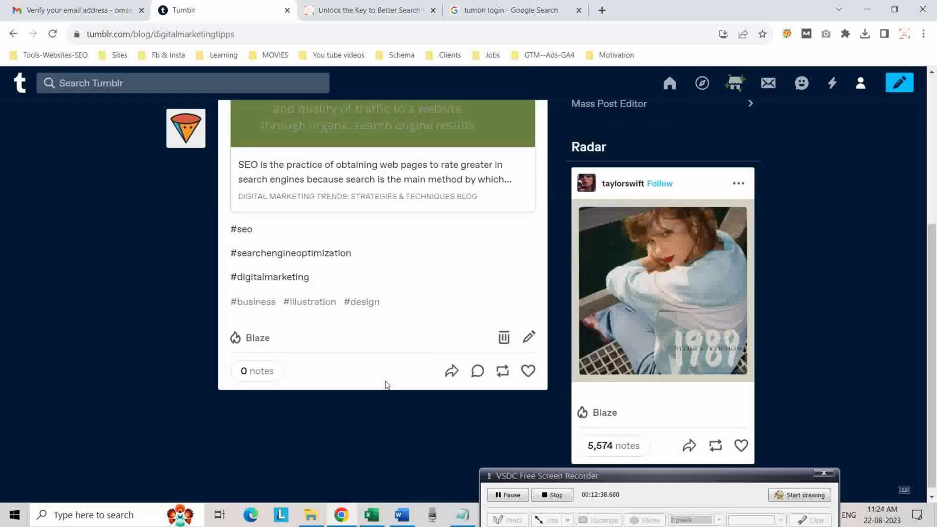
pyautogui.scroll(5, 466, 391)
pyautogui.scroll(-5, 461, 386)
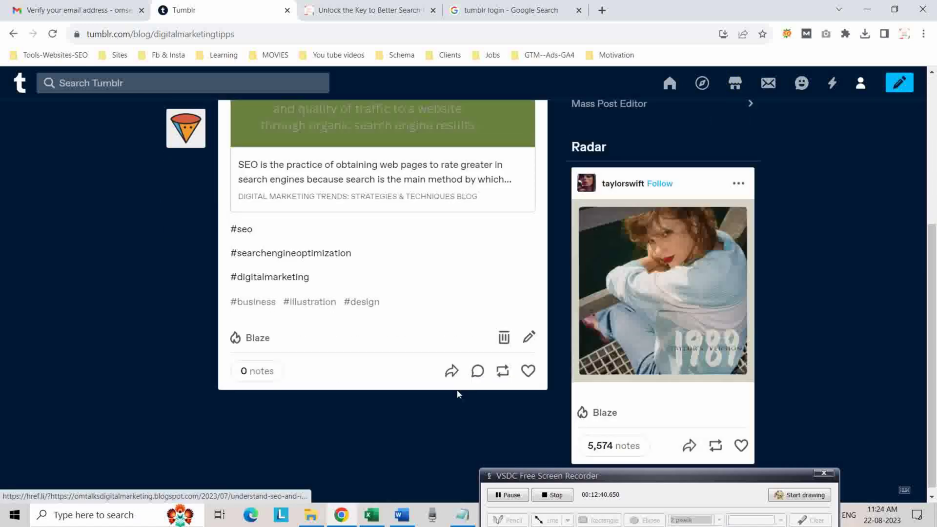
pyautogui.click(452, 375)
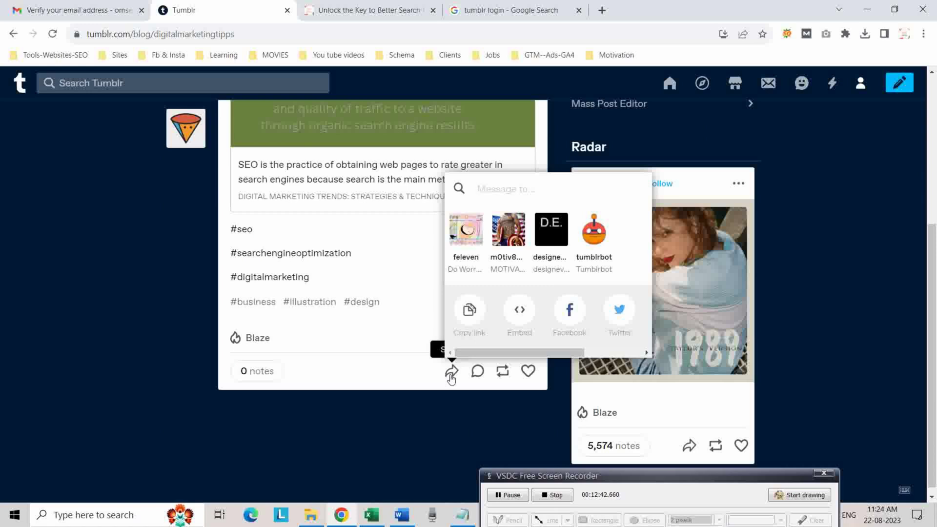
pyautogui.click(468, 311)
# - Switch to the Excel sheet, paste the copied post link into the Tumblr row's Business URL cell D3 and wrap its text
pyautogui.click(371, 515)
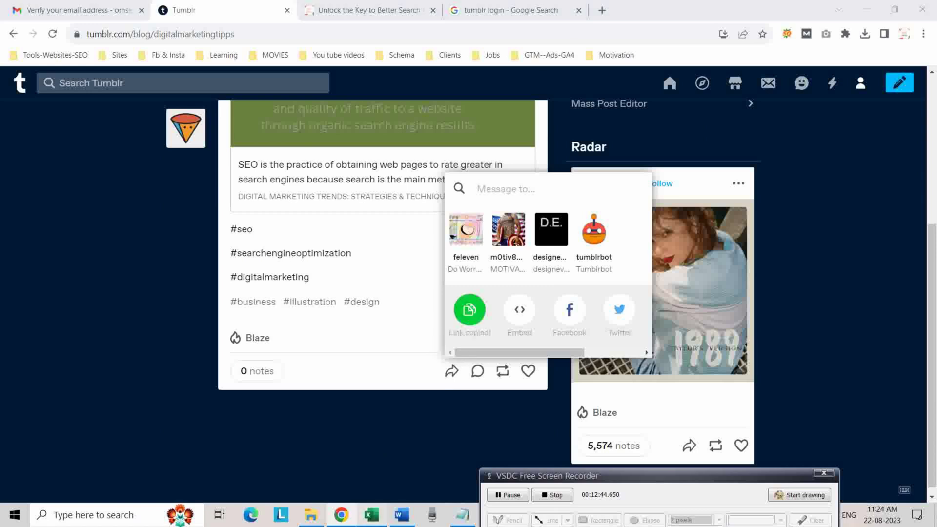
pyautogui.click(361, 172)
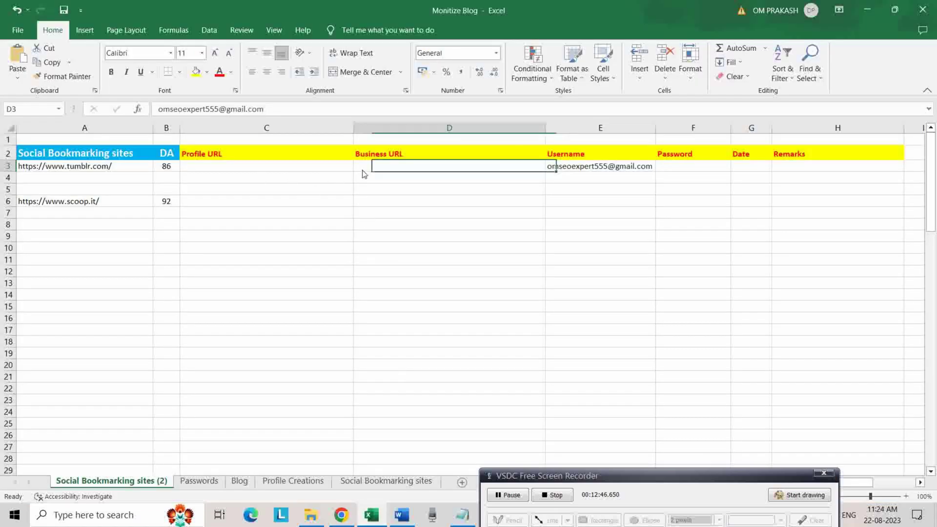
pyautogui.rightClick(362, 173)
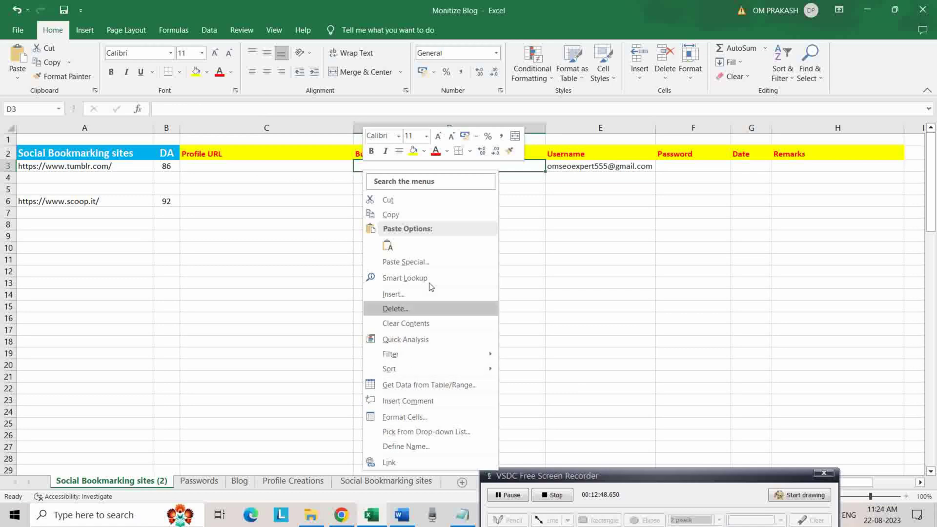
pyautogui.click(573, 308)
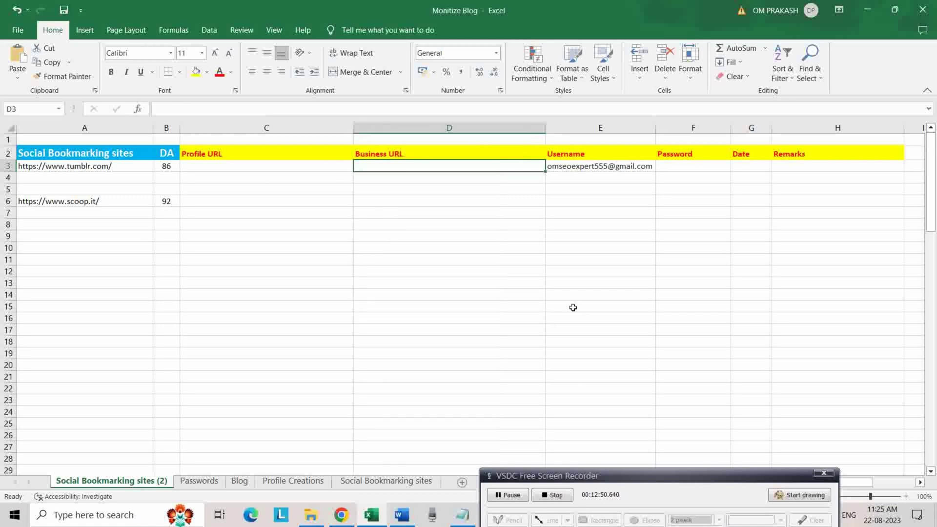
pyautogui.hotkey('ctrl', 'v')
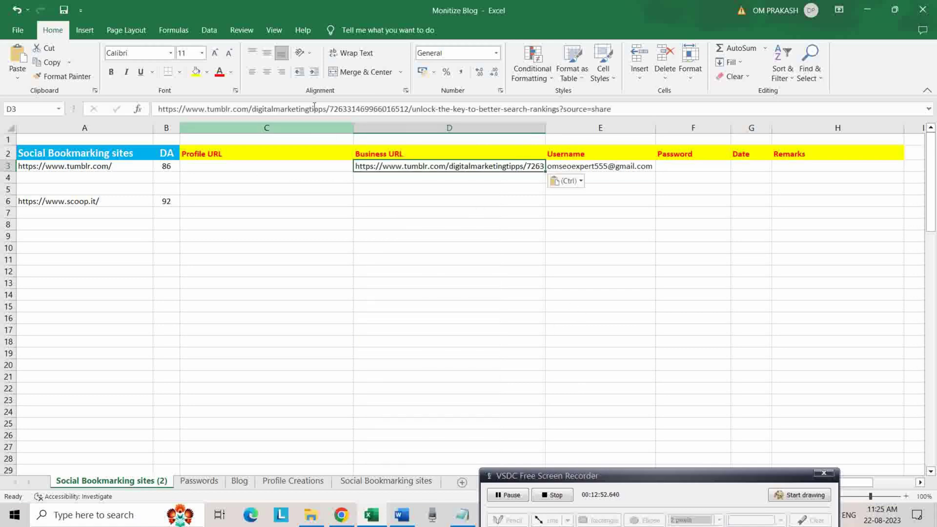
pyautogui.click(349, 53)
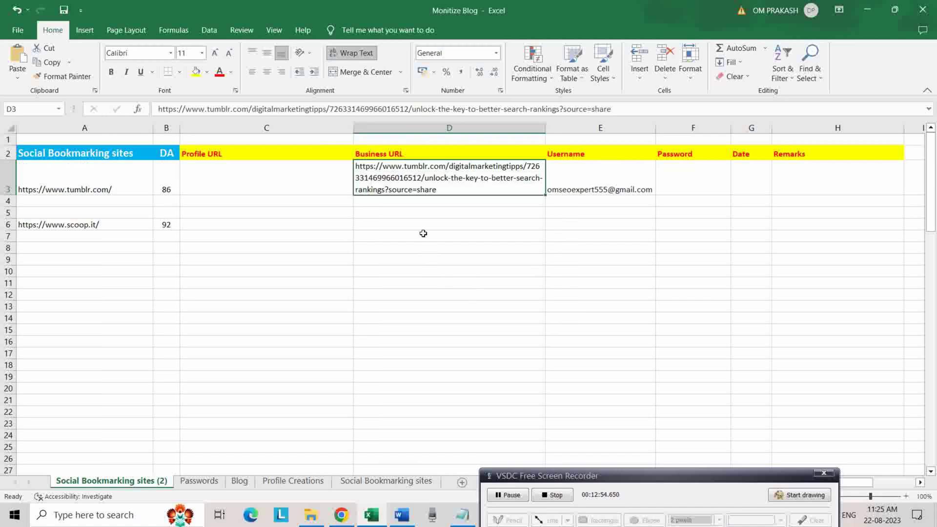
pyautogui.click(409, 226)
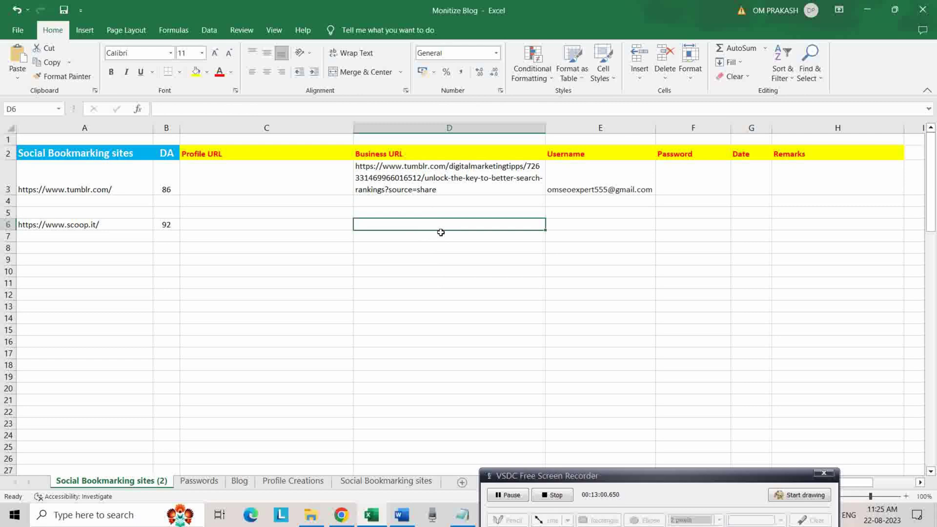
# - Copy the post link from cell D3 and load it in a new Incognito window
pyautogui.click(409, 180)
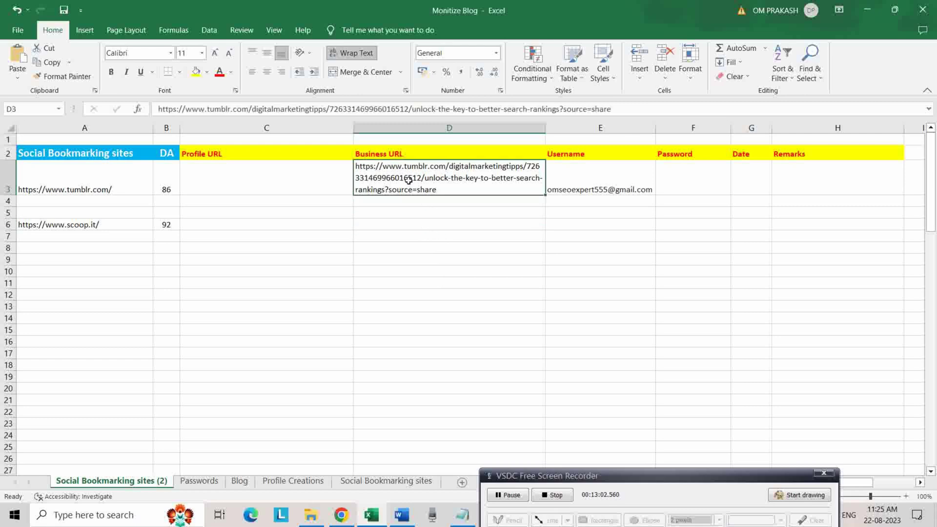
pyautogui.hotkey('ctrl', 'c')
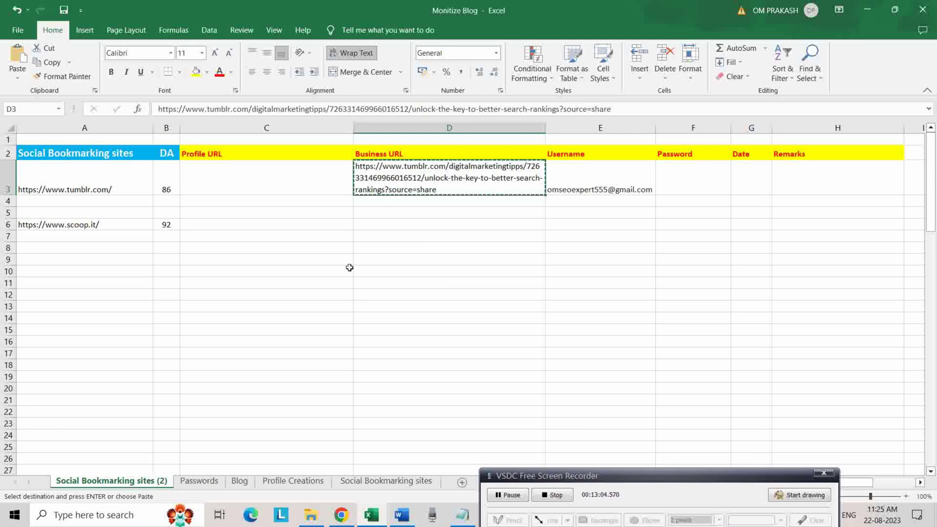
pyautogui.rightClick(342, 514)
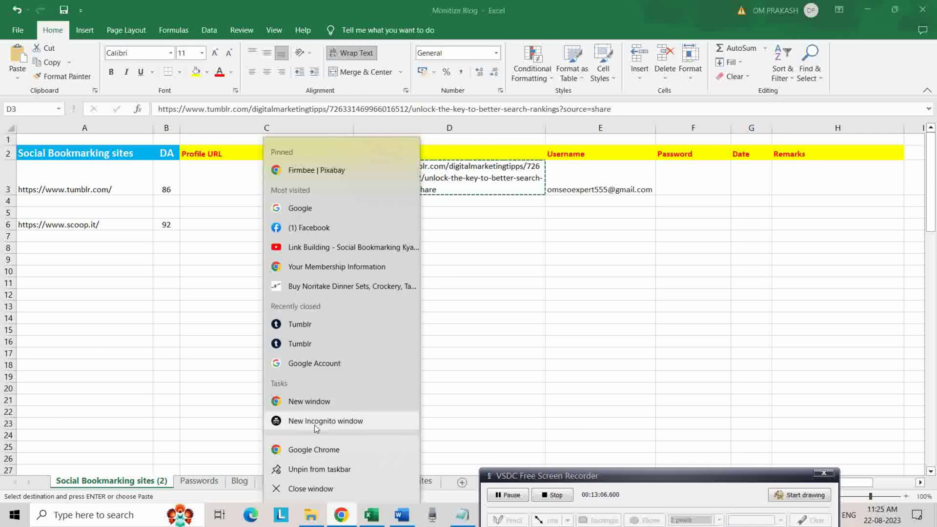
pyautogui.press('Escape')
pyautogui.click(867, 11)
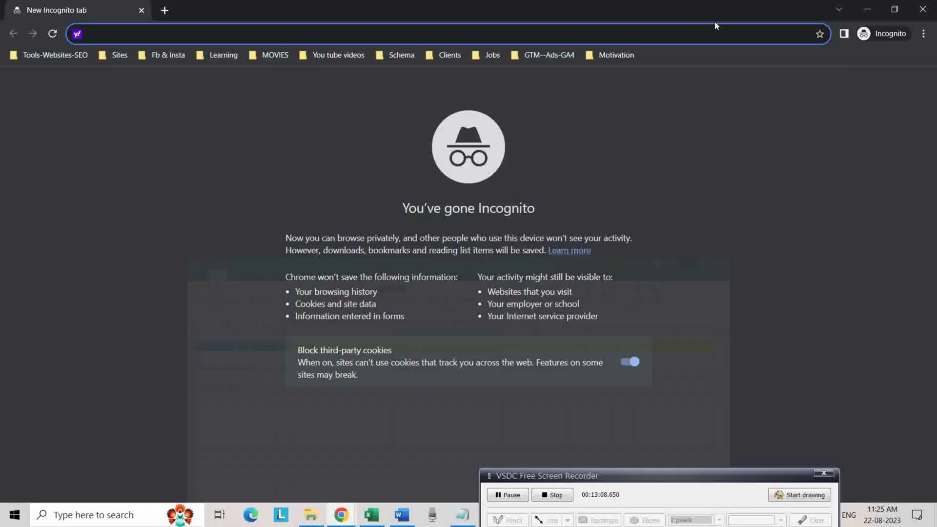
pyautogui.hotkey('ctrl', 'v')
pyautogui.press('Return')
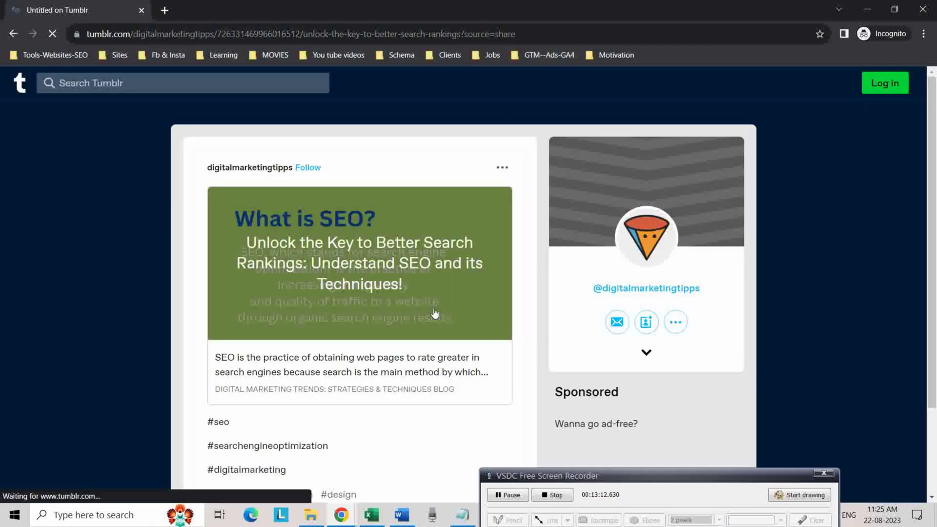
# - Review the public post, follow its link to the SEO article and skim it, then close the Incognito window and dismiss Tumblr's share options
pyautogui.scroll(-2, 435, 297)
pyautogui.scroll(2, 436, 298)
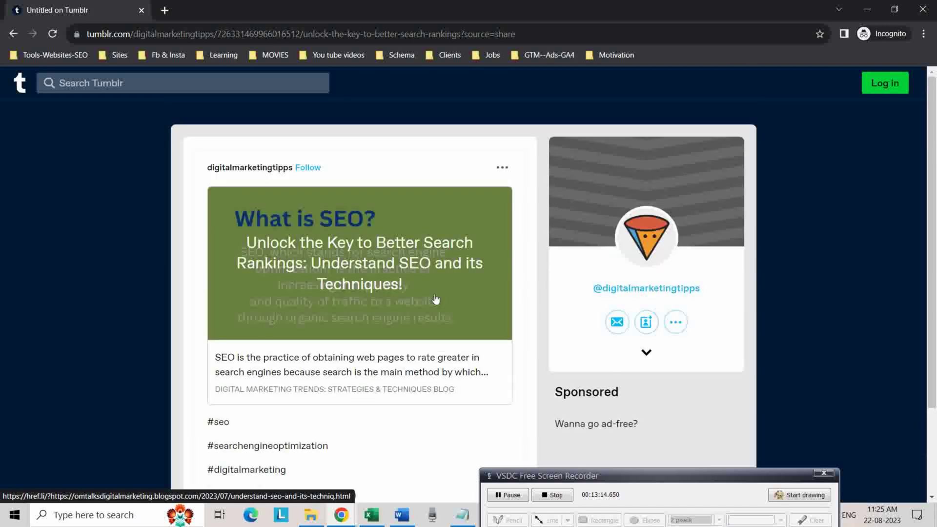
pyautogui.click(385, 272)
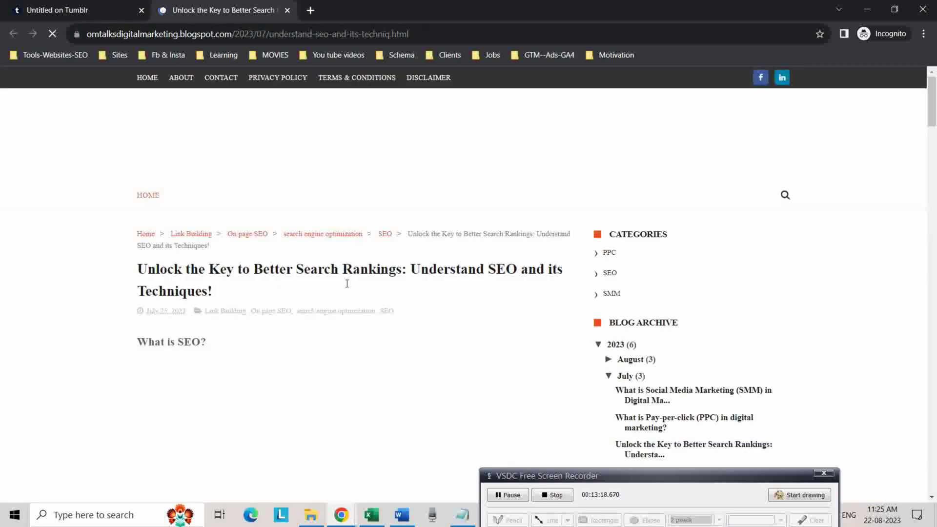
pyautogui.scroll(-20, 334, 346)
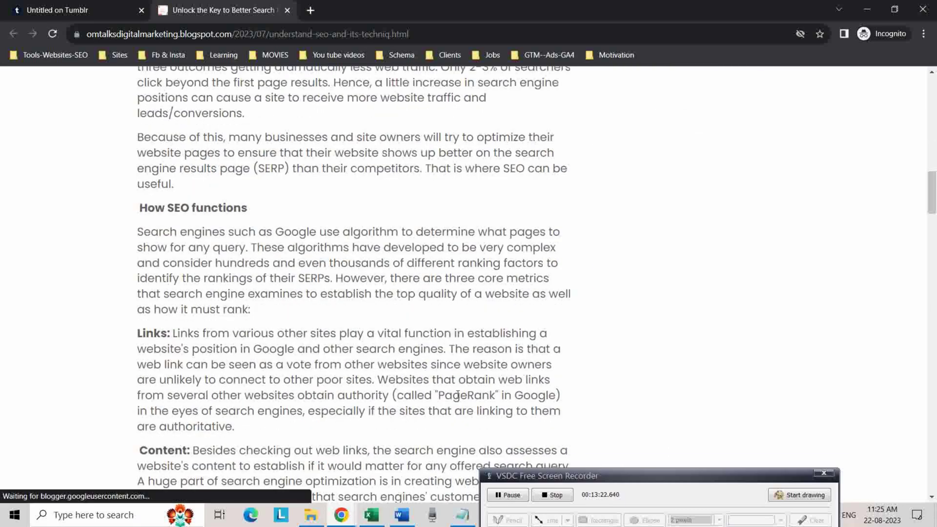
pyautogui.click(922, 9)
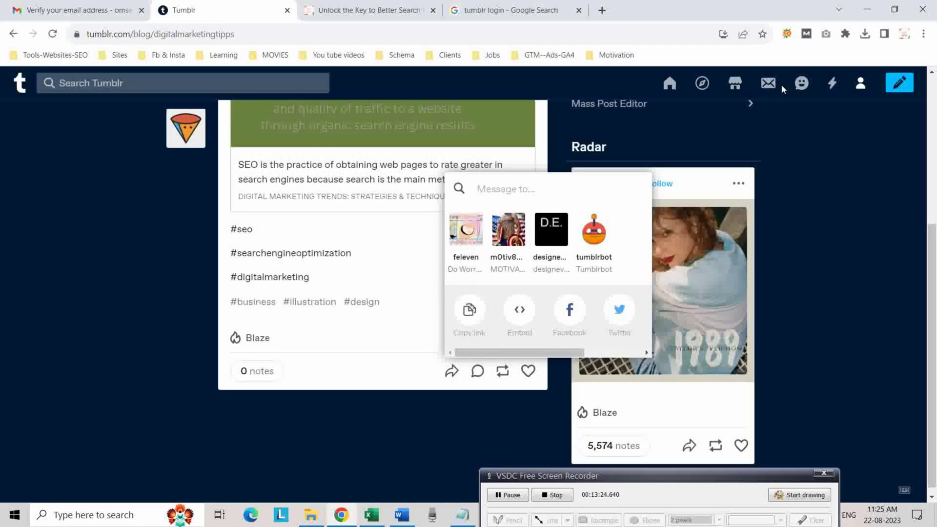
pyautogui.click(664, 147)
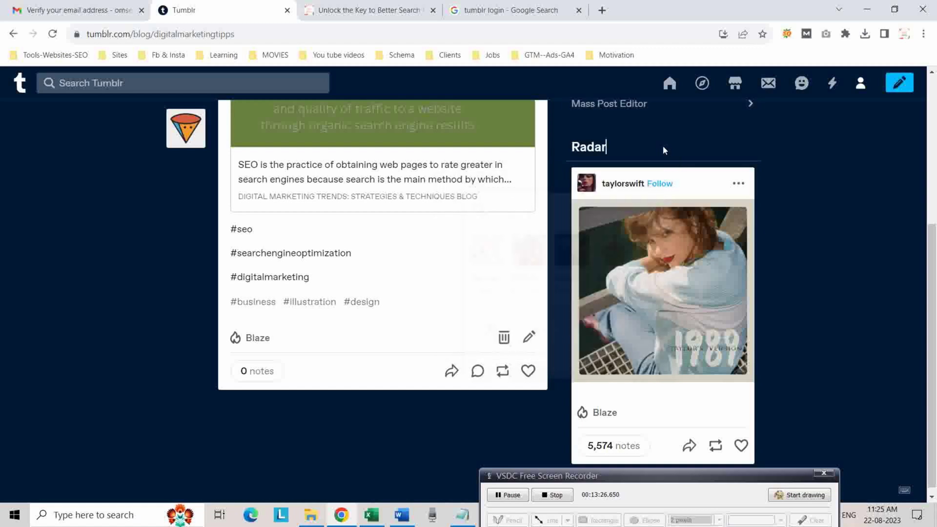
pyautogui.scroll(5, 438, 272)
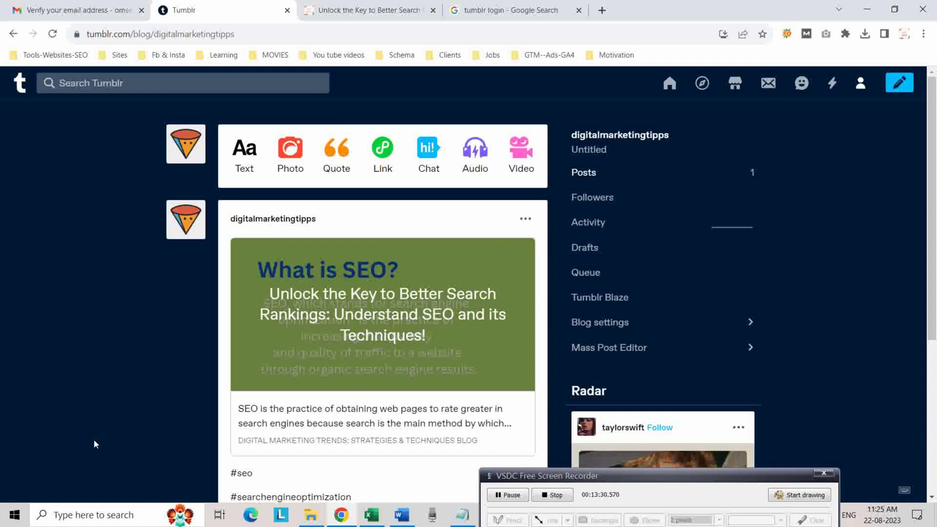
pyautogui.click(510, 10)
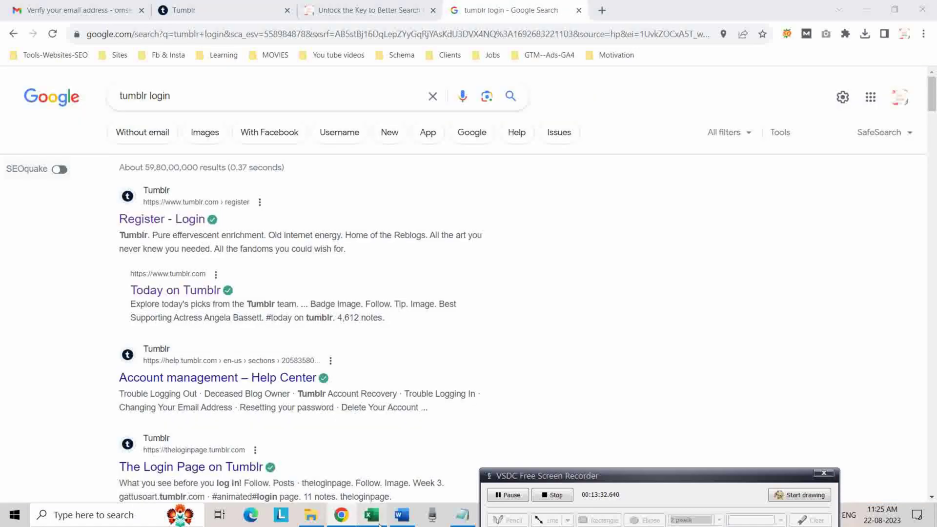
pyautogui.click(380, 524)
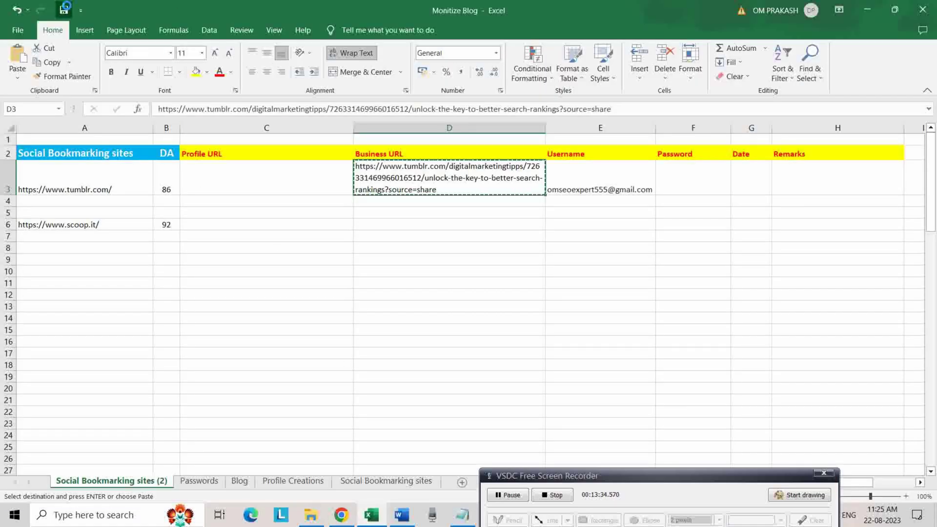
pyautogui.press('Escape')
pyautogui.click(106, 224)
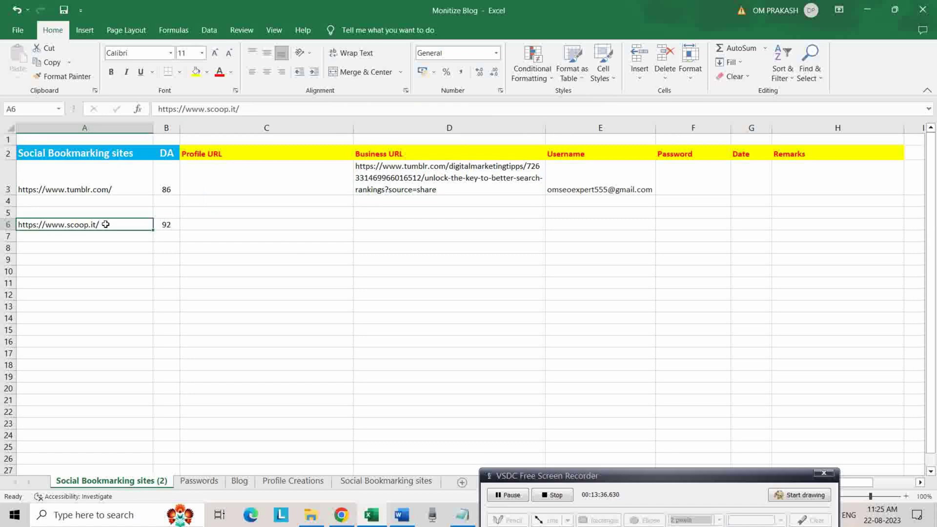
pyautogui.hotkey('ctrl', 'c')
pyautogui.click(341, 515)
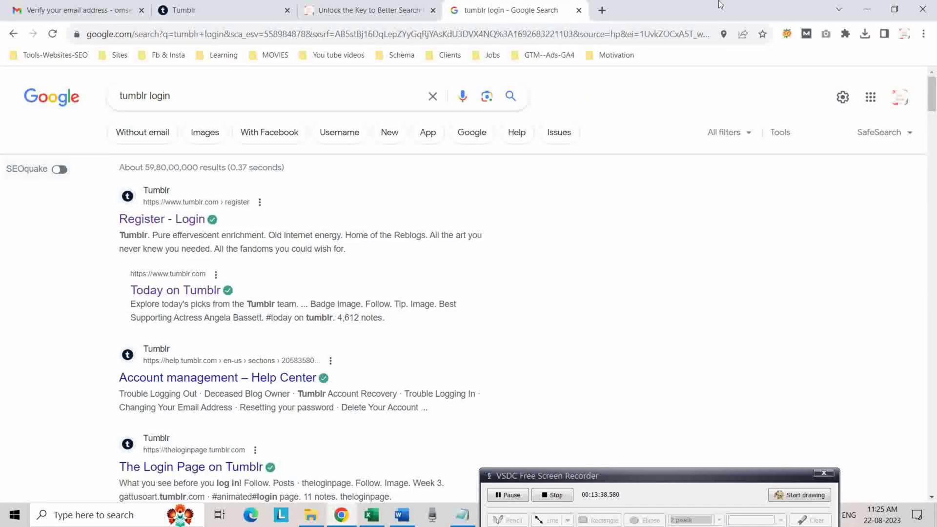
pyautogui.click(603, 14)
pyautogui.hotkey('ctrl', 'v')
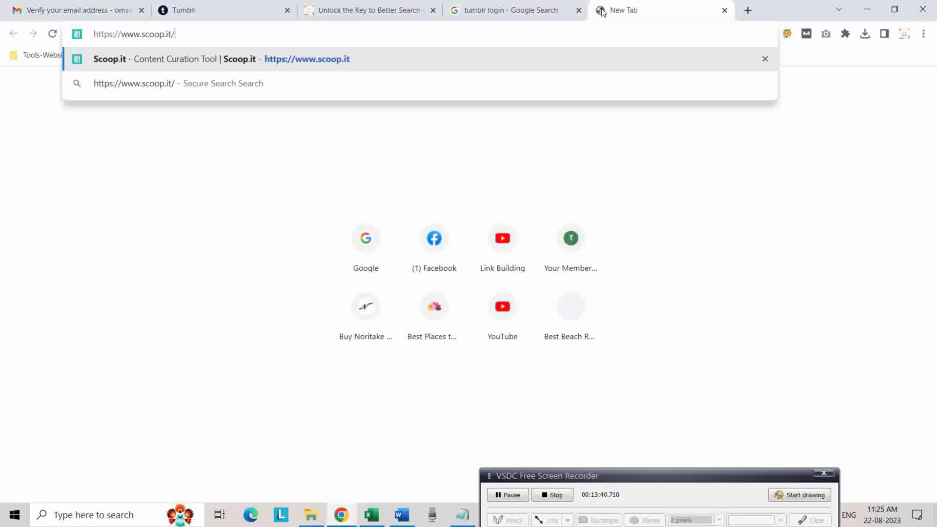
pyautogui.press('Return')
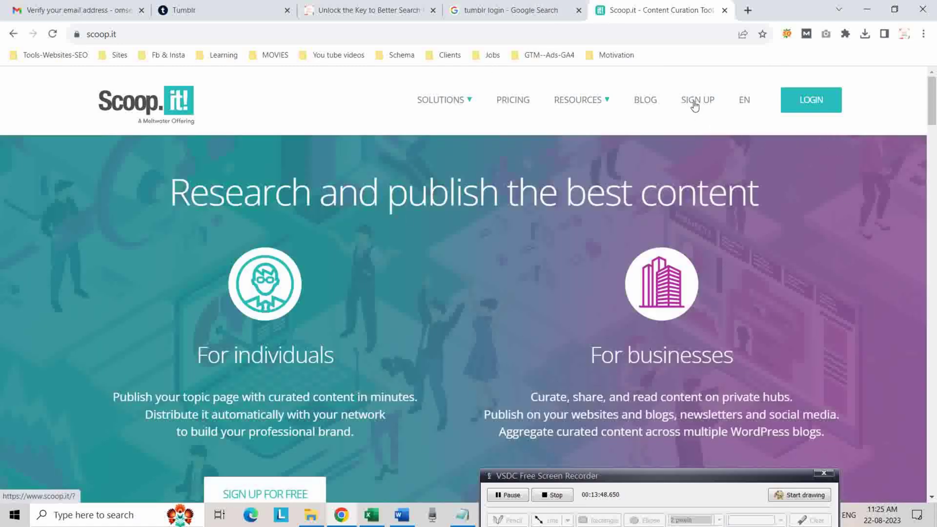
# - Open Scoop.it's sign-up form without a Facebook or Twitter account and fill in the full name, email and account password
pyautogui.click(696, 104)
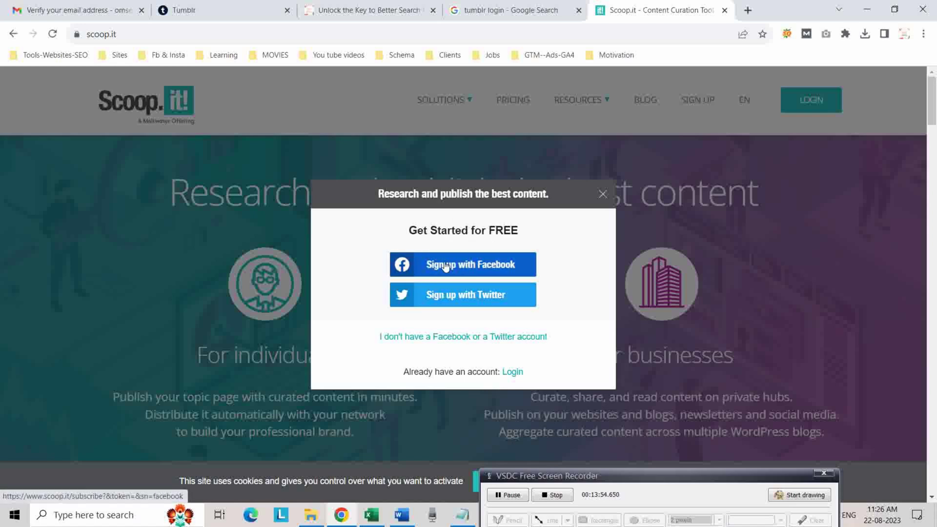
pyautogui.click(457, 340)
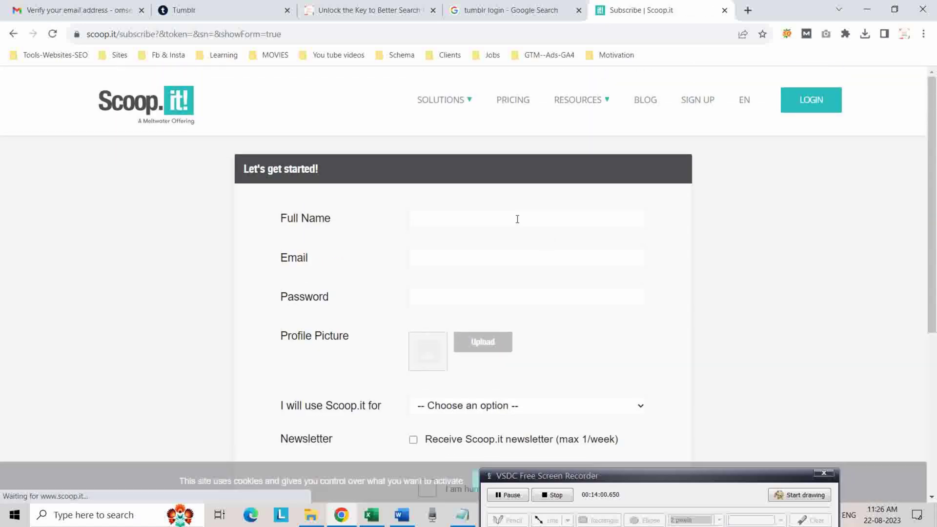
pyautogui.click(458, 216)
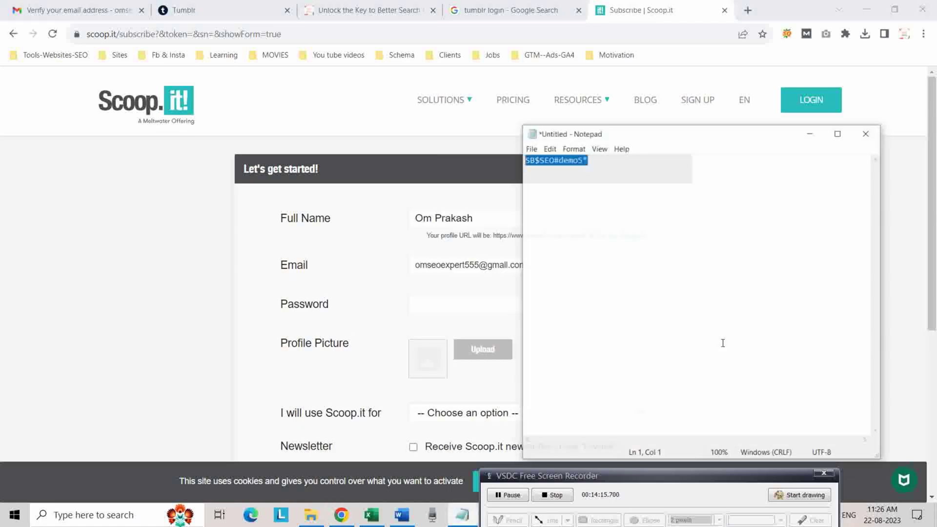
pyautogui.click(442, 306)
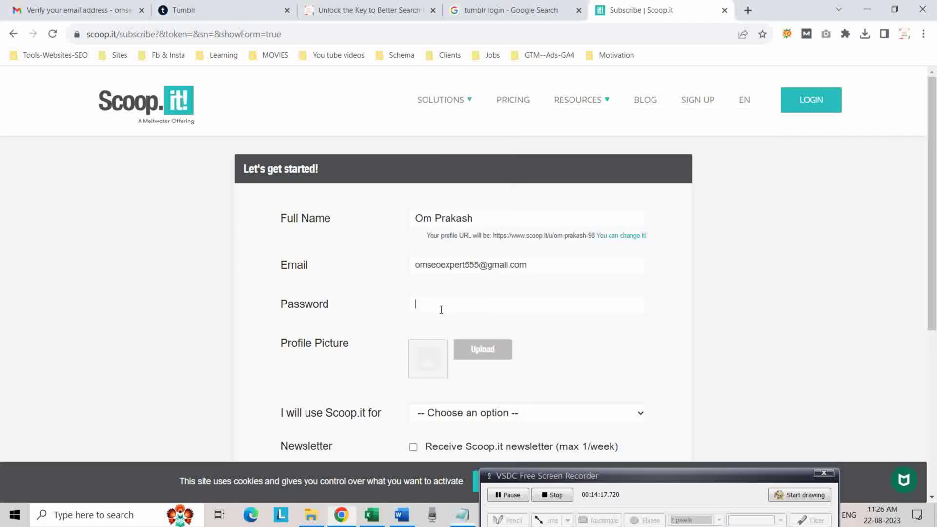
pyautogui.hotkey('ctrl', 'v')
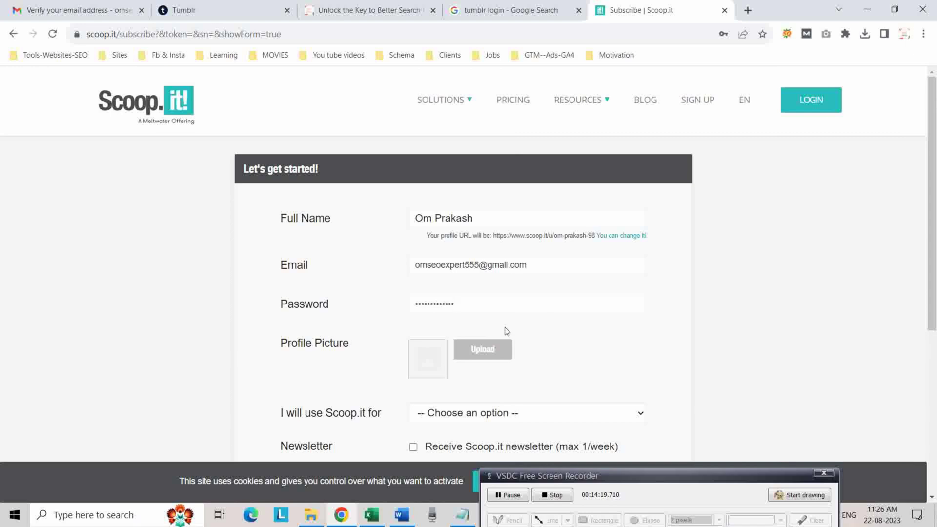
# - Upload the image "My Logo3 recommended" from the IMAGES folder as the profile picture
pyautogui.click(486, 356)
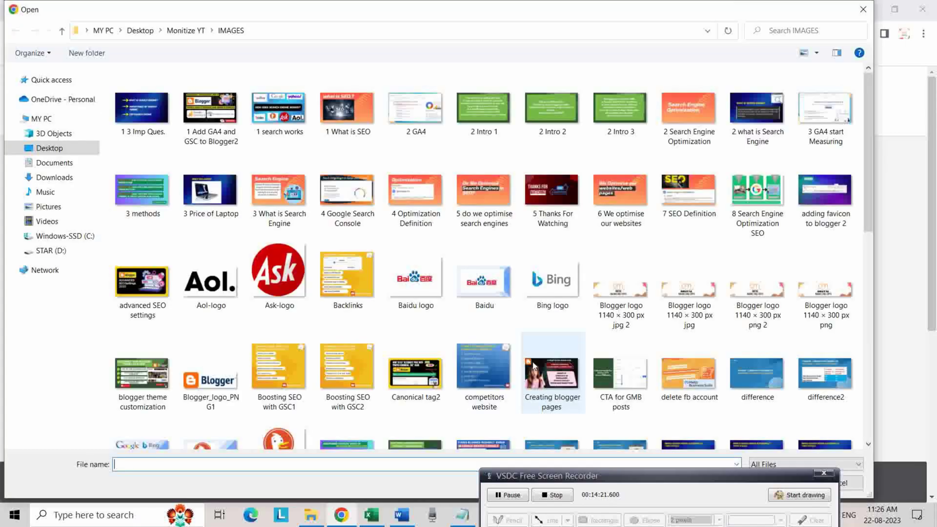
pyautogui.scroll(-5, 753, 322)
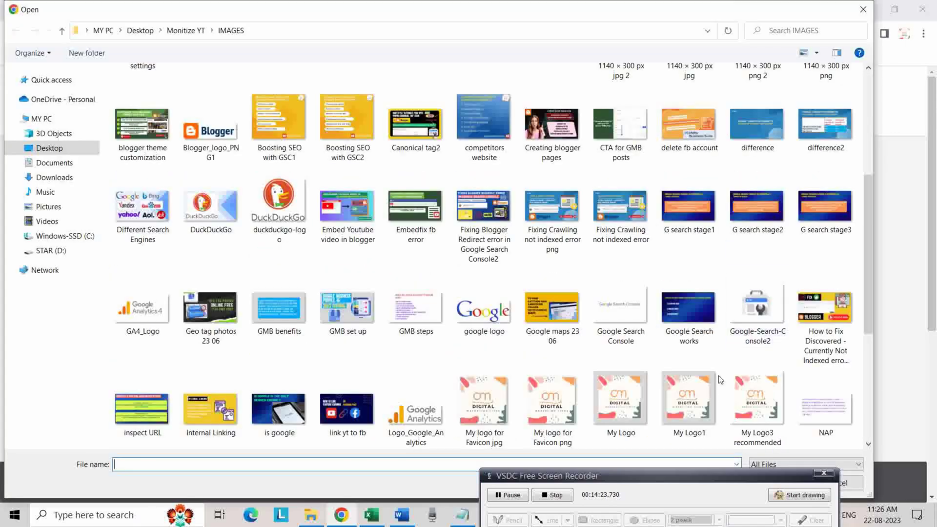
pyautogui.click(776, 386)
pyautogui.scroll(-3, 805, 395)
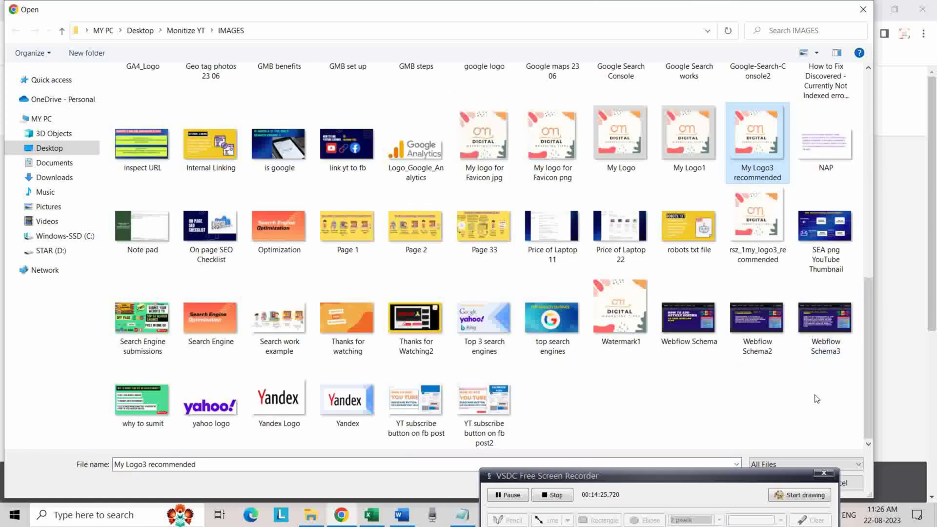
pyautogui.click(563, 491)
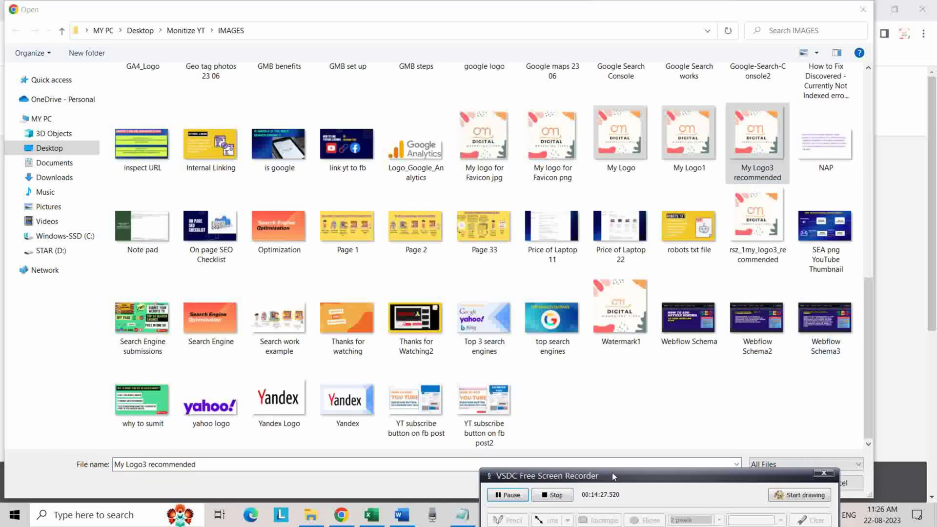
pyautogui.moveTo(613, 476); pyautogui.dragTo(438, 451)
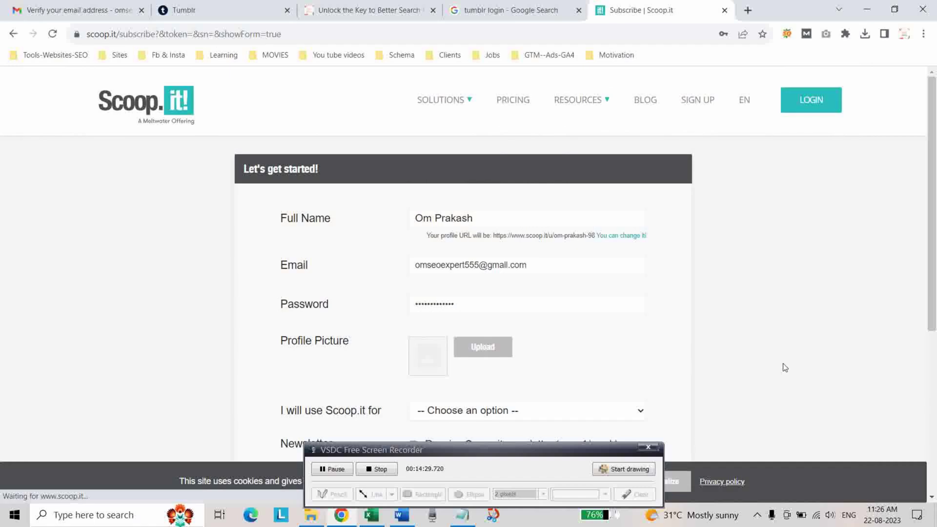
# - Set the intended Scoop.it use to "My personal brand or blog" and complete the human verification check
pyautogui.scroll(-4, 627, 271)
pyautogui.click(641, 228)
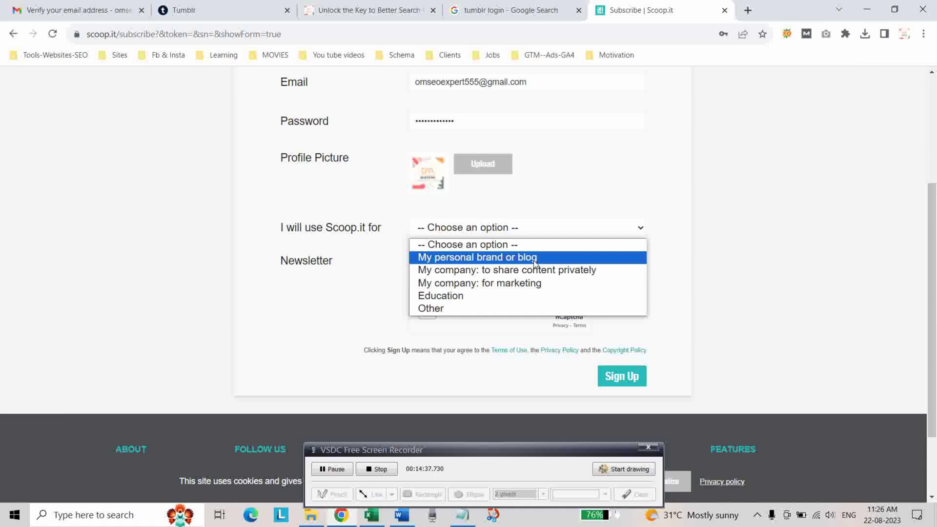
pyautogui.click(502, 258)
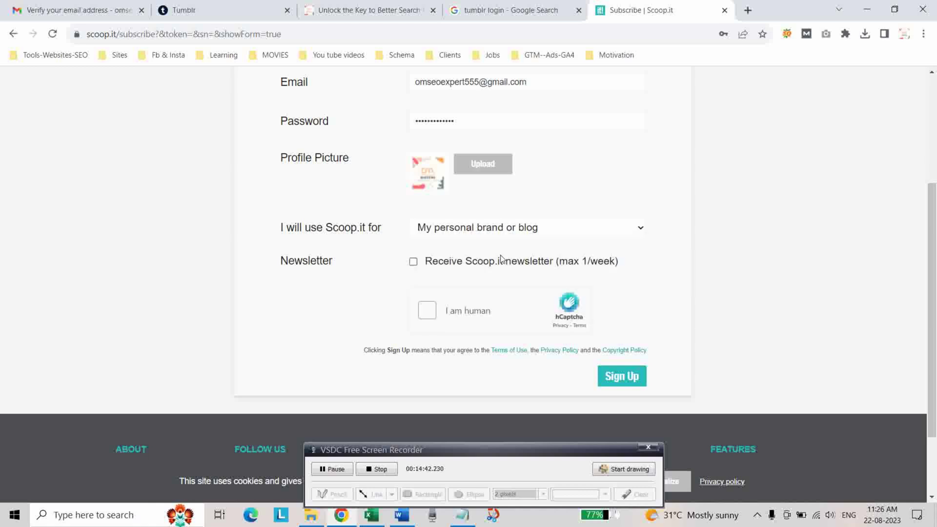
pyautogui.click(427, 314)
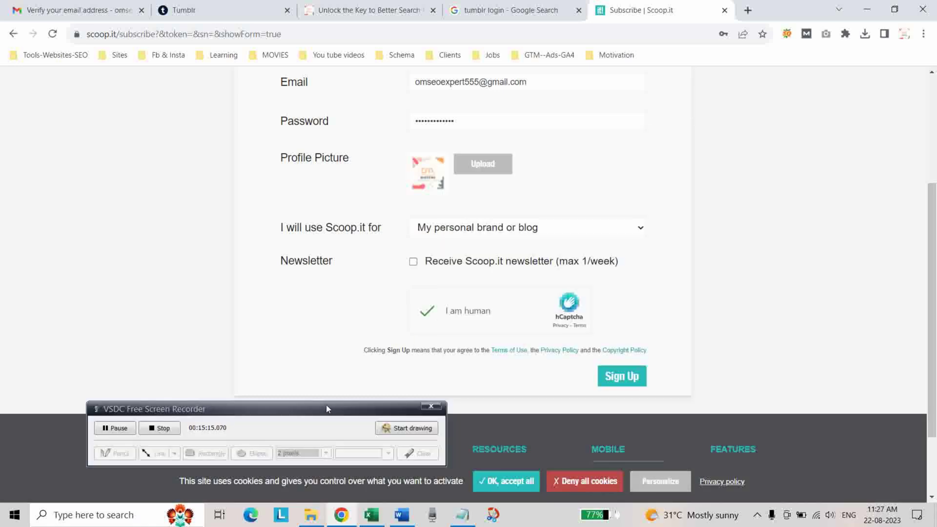
# - Review the completed registration form, submit the sign-up and dismiss the browser's offer to save the password
pyautogui.scroll(3, 351, 329)
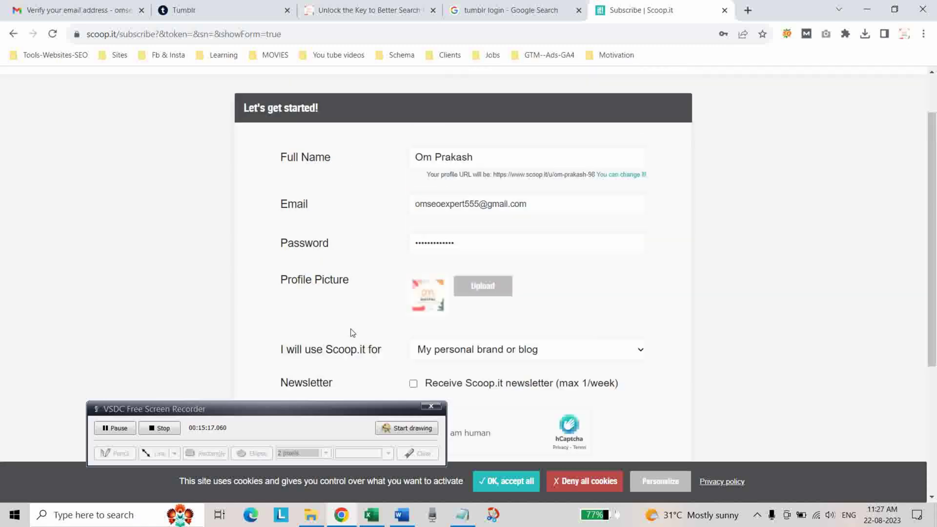
pyautogui.scroll(-1, 354, 315)
pyautogui.scroll(-2, 376, 311)
pyautogui.scroll(-2, 376, 310)
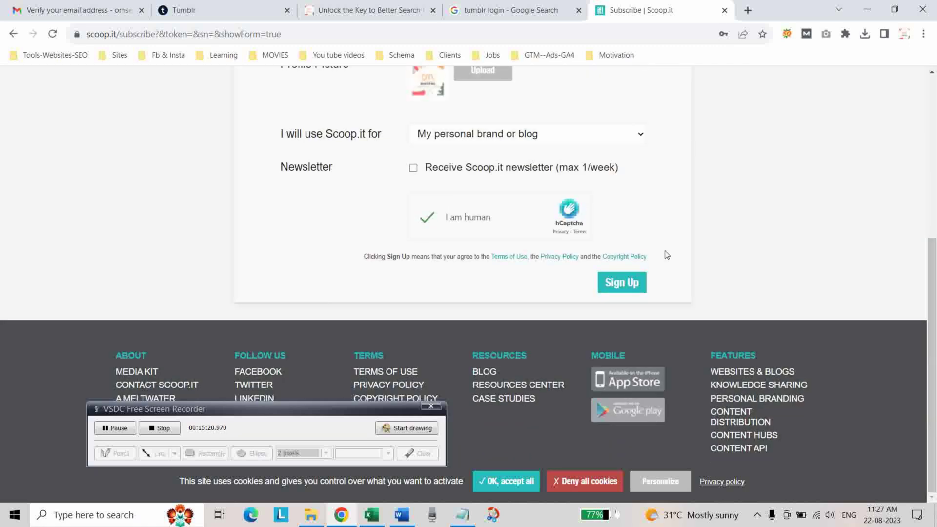
pyautogui.click(626, 284)
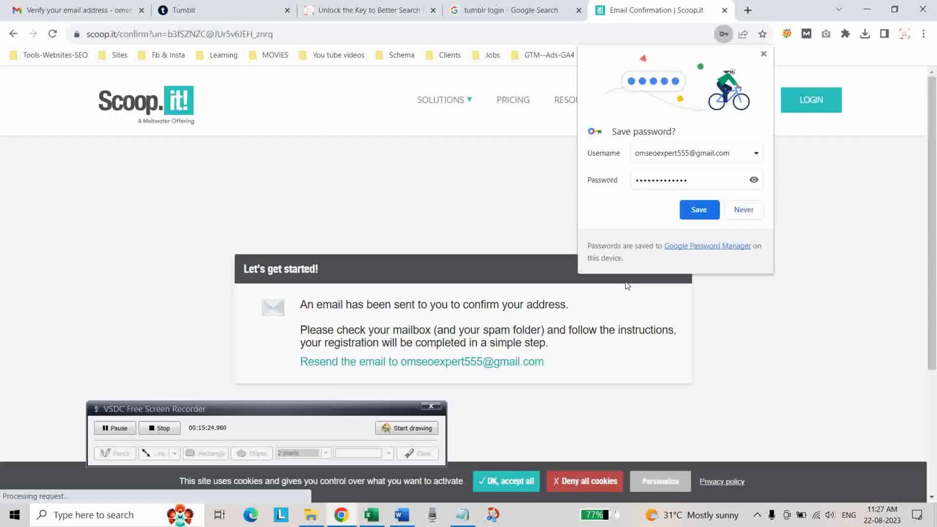
pyautogui.click(764, 53)
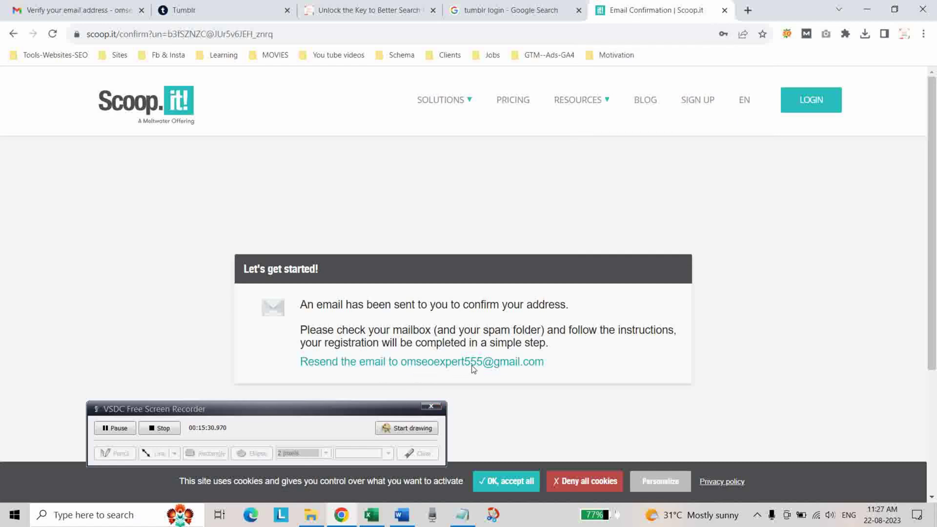
# - Open Scoop.it's "Confirm your email to validate your account" message in Gmail's Primary inbox and confirm the account
pyautogui.click(26, 6)
pyautogui.click(174, 125)
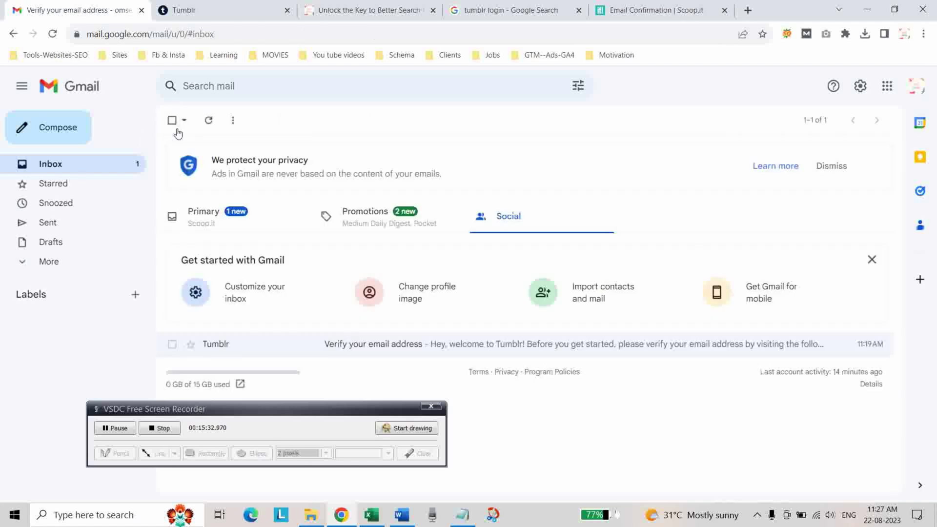
pyautogui.click(103, 171)
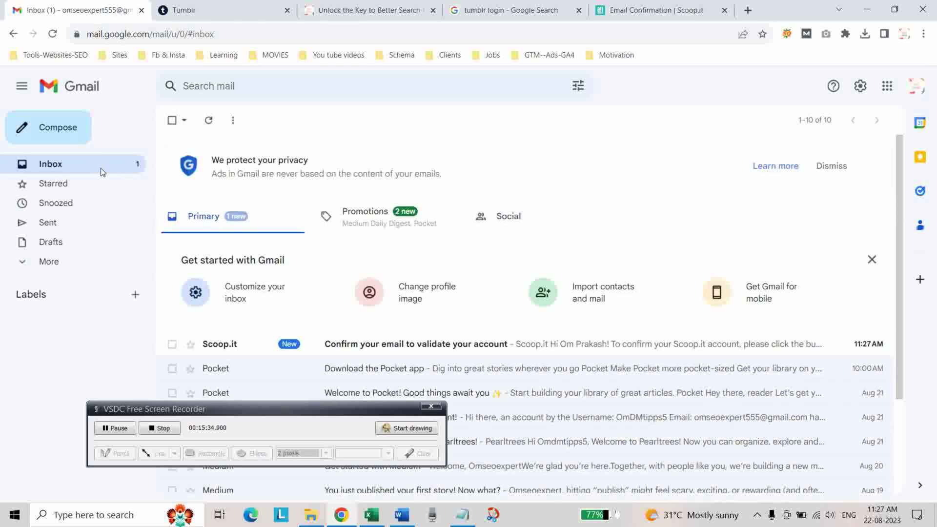
pyautogui.scroll(-5, 335, 224)
pyautogui.click(330, 223)
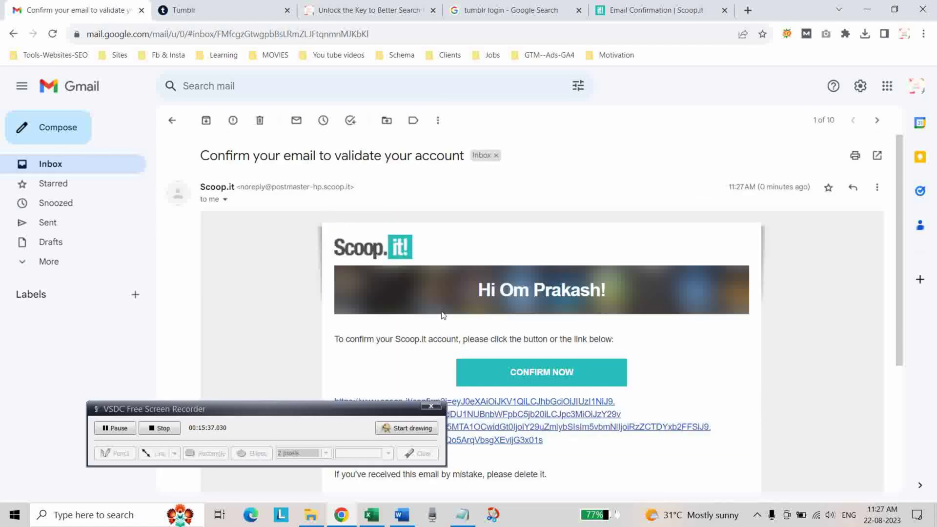
pyautogui.scroll(-2, 514, 314)
pyautogui.click(541, 254)
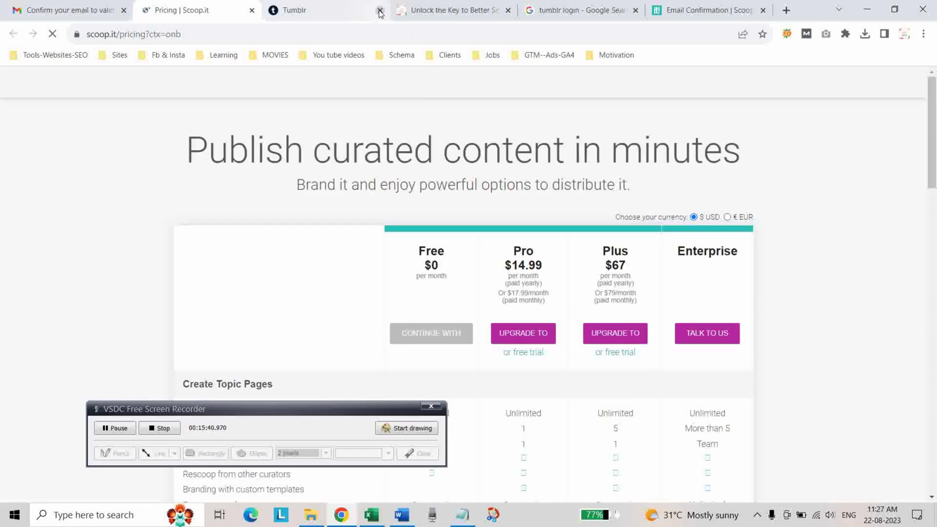
# - Review the pricing plans, continue with the Free plan and get started from the complimentary Plus trial welcome message
pyautogui.scroll(-3, 324, 284)
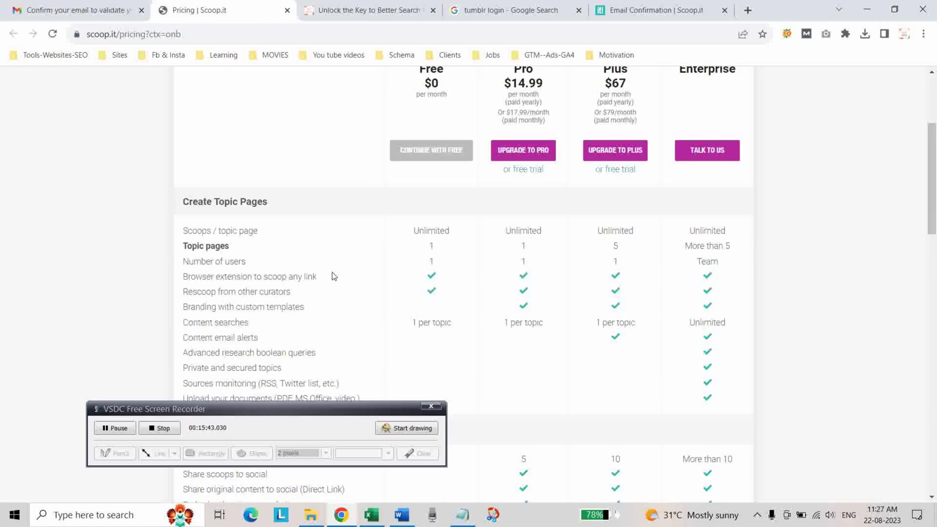
pyautogui.scroll(2, 432, 180)
pyautogui.scroll(-3, 433, 205)
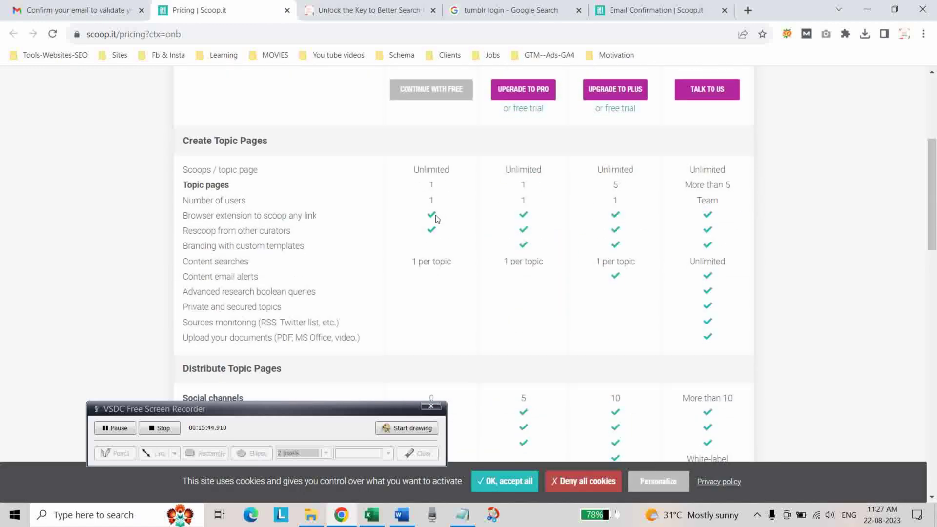
pyautogui.click(417, 91)
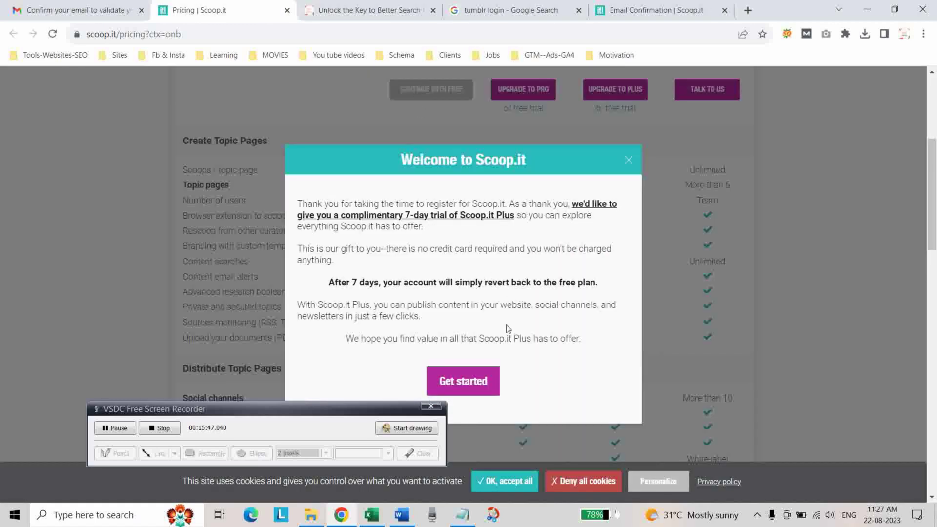
pyautogui.click(472, 387)
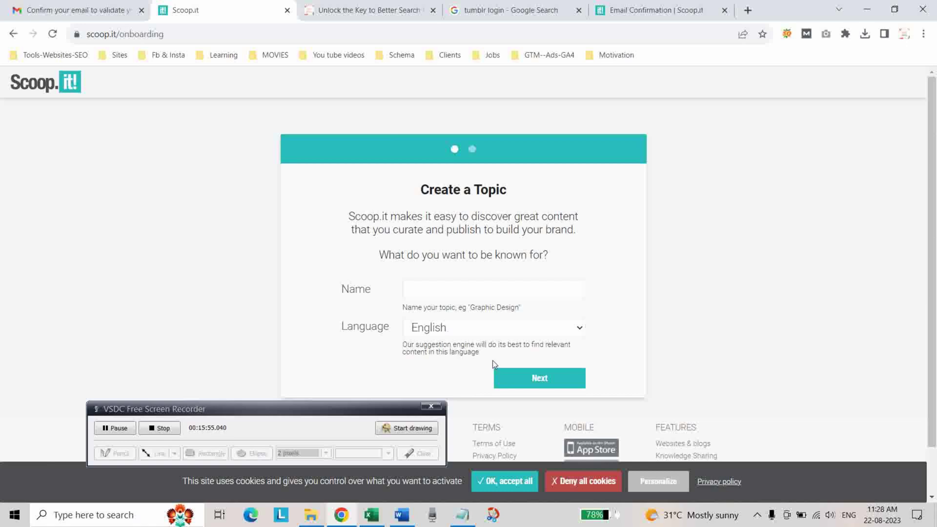
# - Create a topic named "digital marketing tipps" in English and continue without connecting any social networks
pyautogui.click(438, 287)
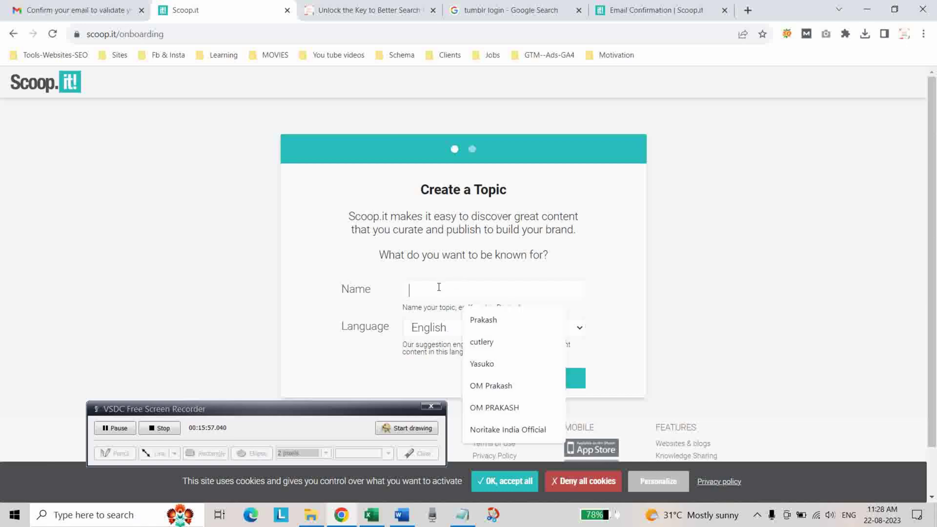
pyautogui.write('digital')
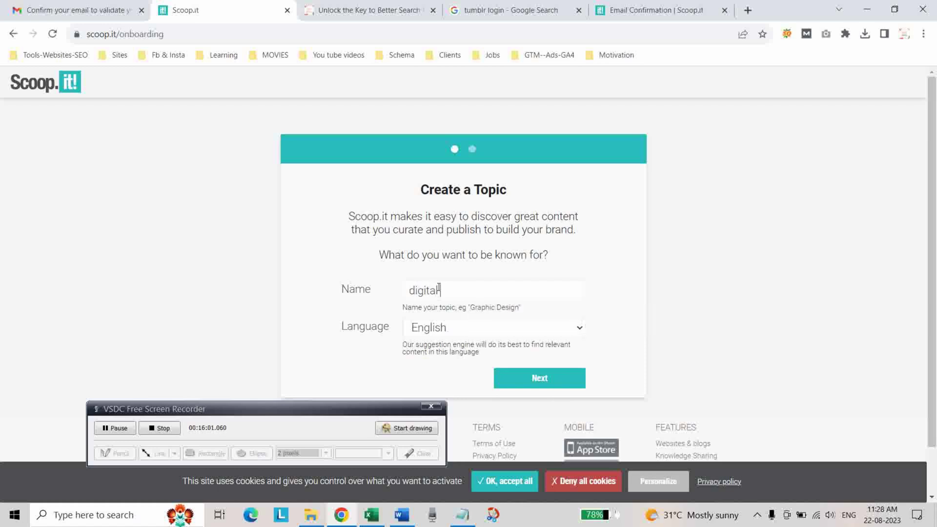
pyautogui.write(' marketing tipps')
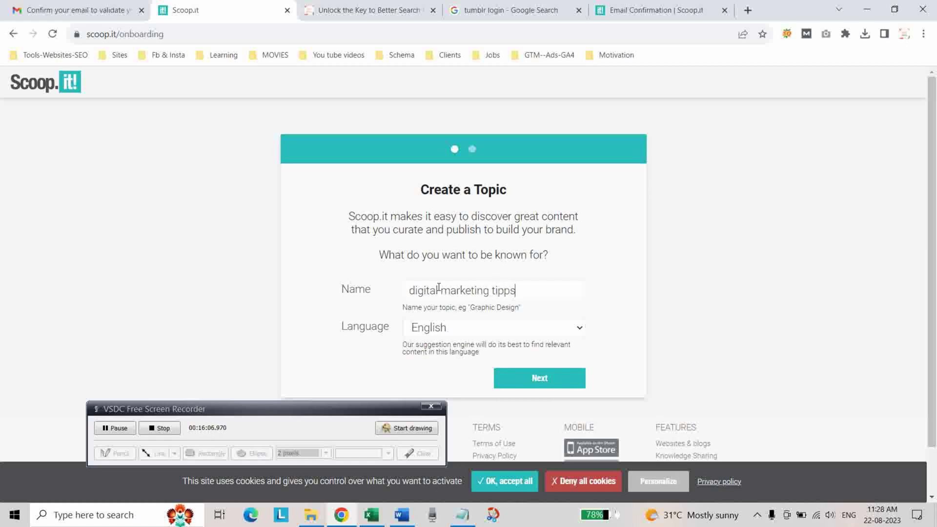
pyautogui.click(546, 380)
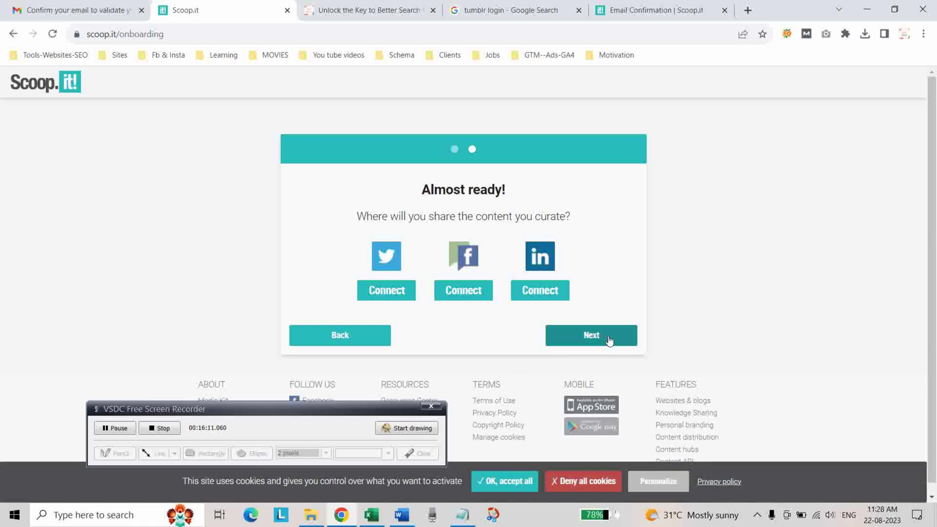
pyautogui.click(603, 335)
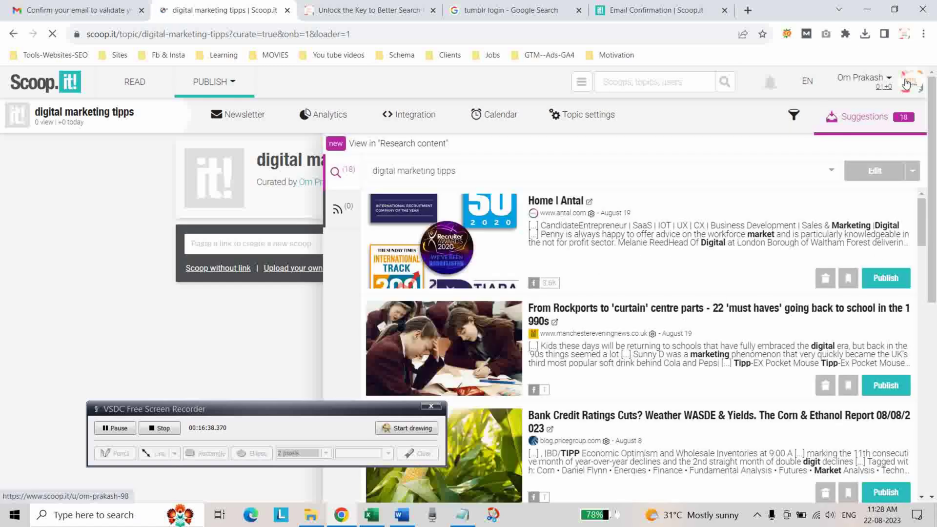
# - View the account's profile page and go to the Scoop.it home page
pyautogui.click(906, 84)
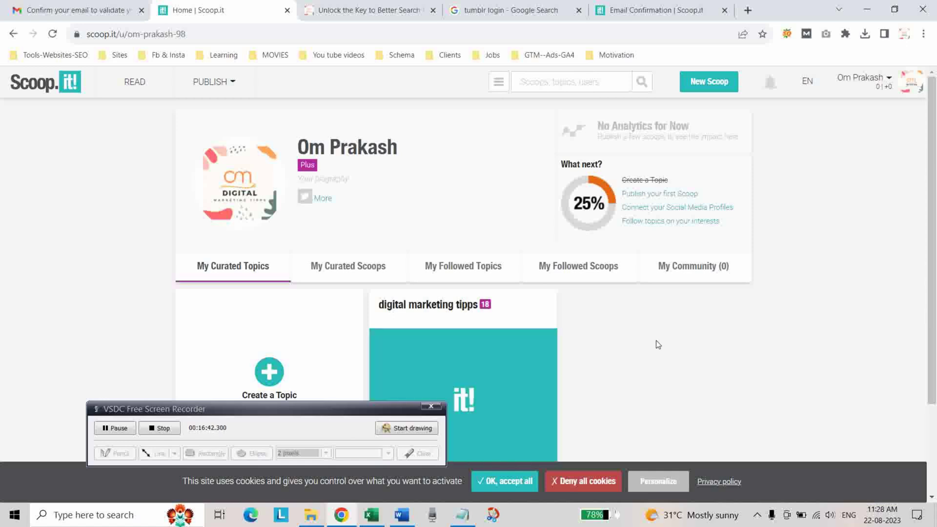
pyautogui.click(230, 84)
pyautogui.click(87, 219)
pyautogui.click(59, 82)
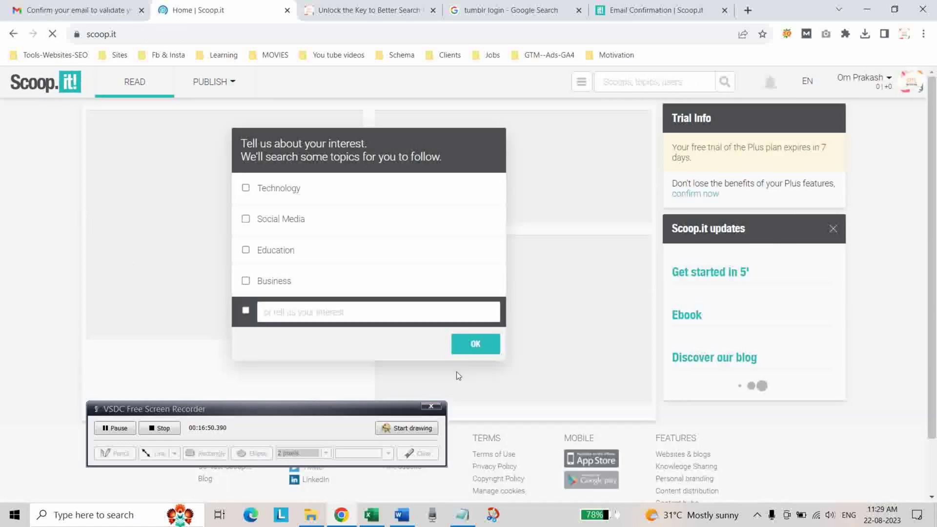
# - Choose the interests Technology, Social Media, Business and "digital marketing", submit them and dismiss the suggested-topics message
pyautogui.click(246, 218)
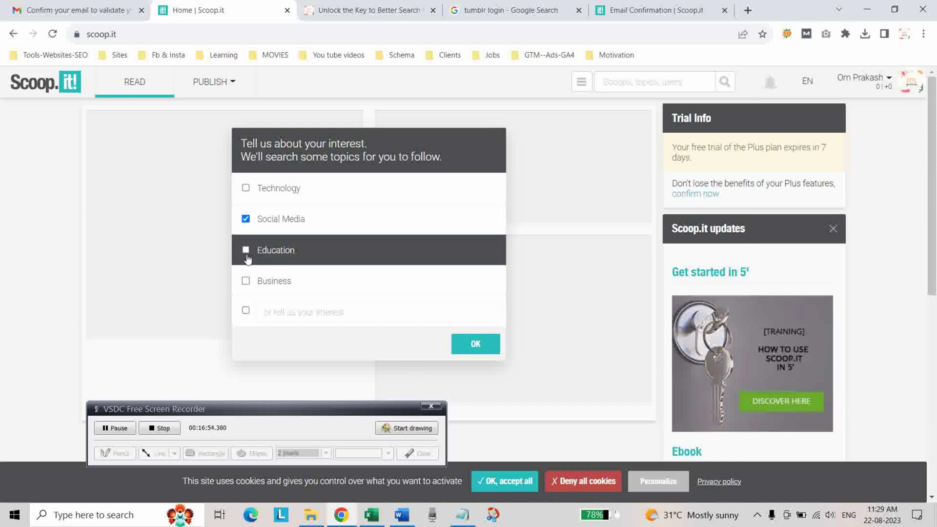
pyautogui.click(245, 280)
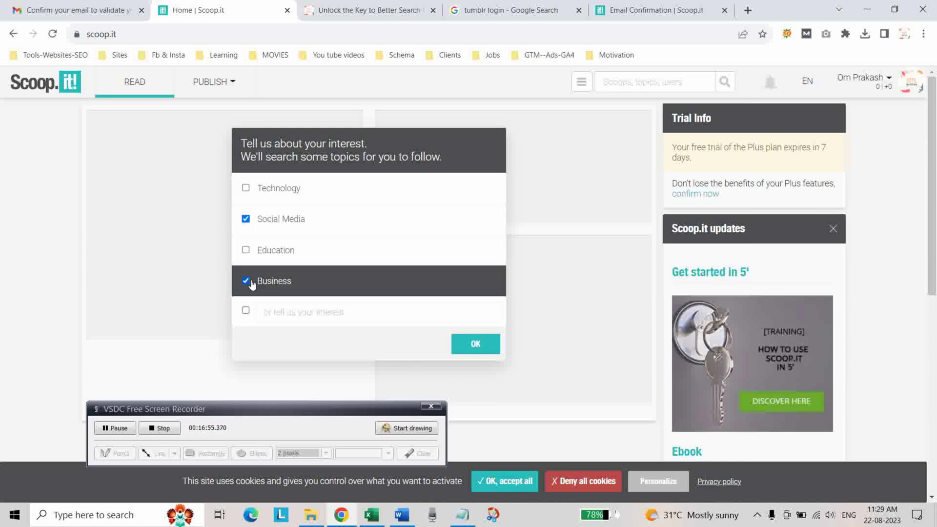
pyautogui.click(263, 191)
pyautogui.click(311, 313)
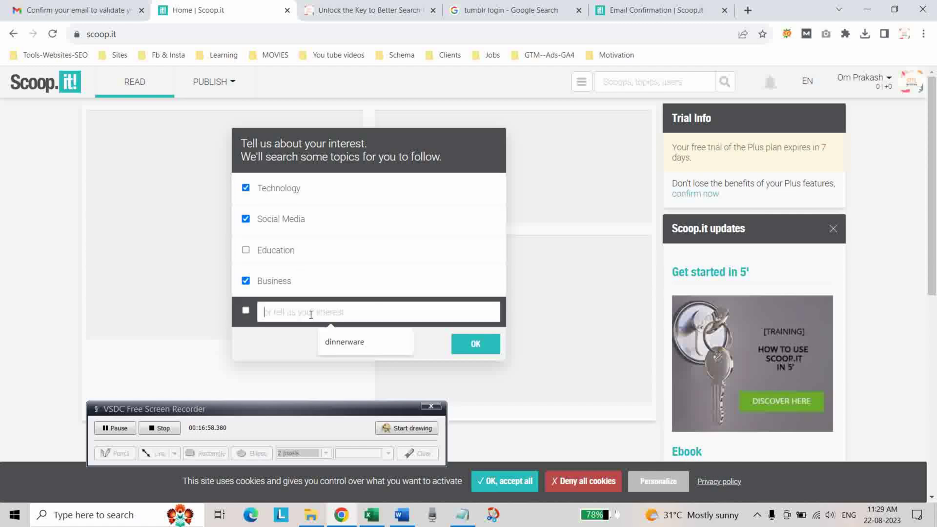
pyautogui.write('digital')
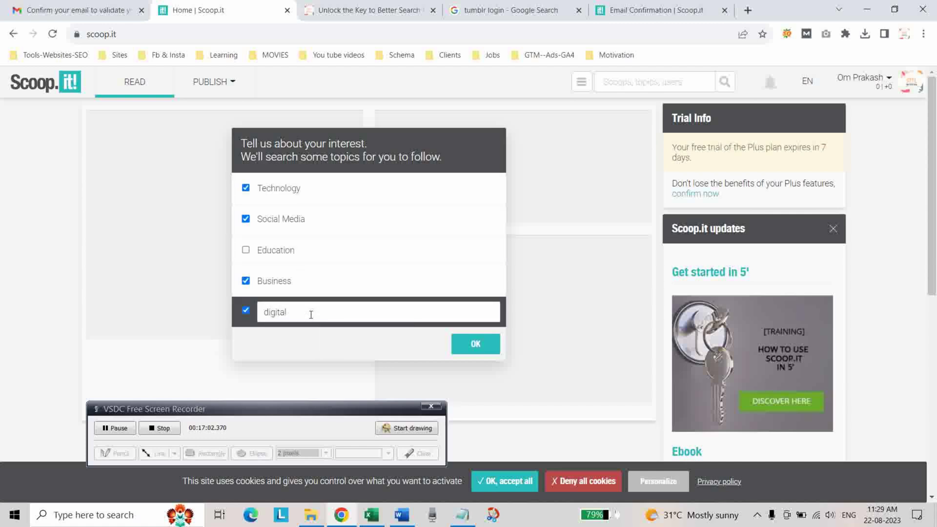
pyautogui.write(' marketing')
pyautogui.click(473, 344)
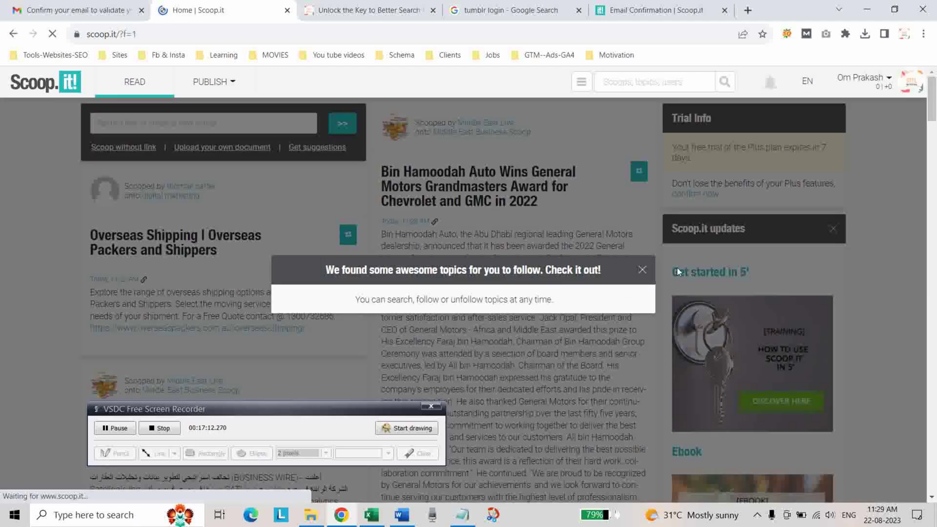
pyautogui.click(642, 270)
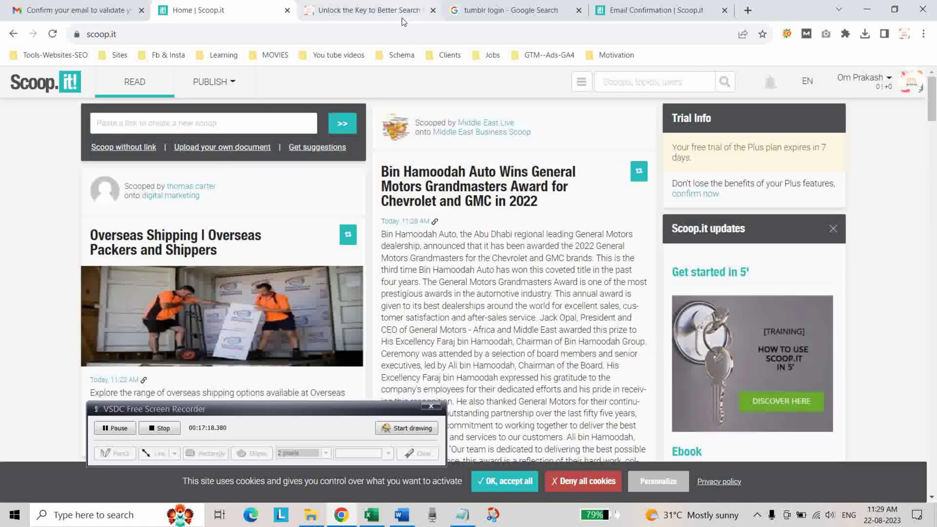
# - Copy the SEO article's URL from its open tab and create a new scoop from that link
pyautogui.click(363, 10)
pyautogui.click(470, 32)
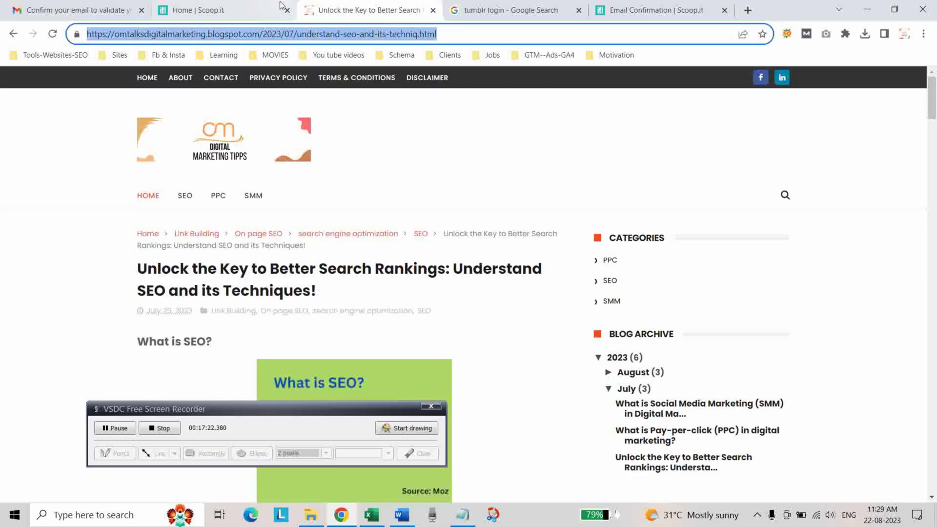
pyautogui.click(256, 11)
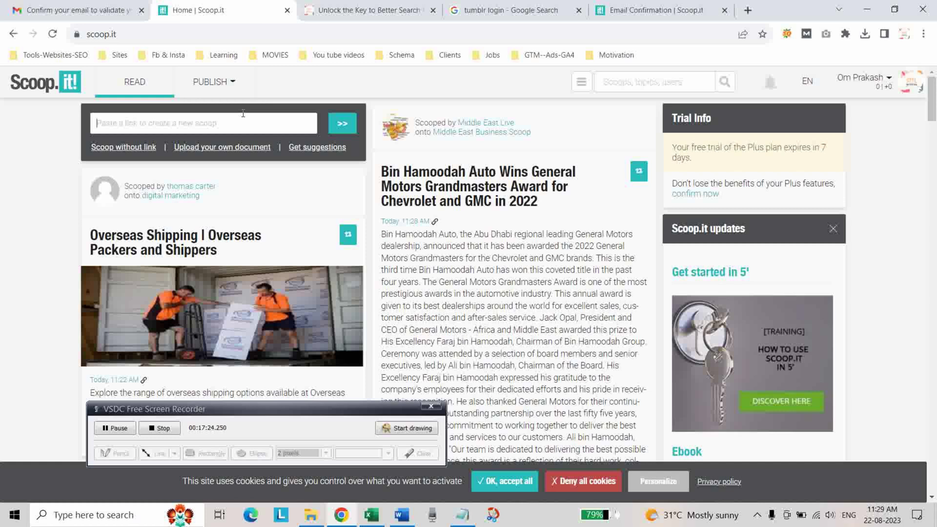
pyautogui.hotkey('ctrl', 'v')
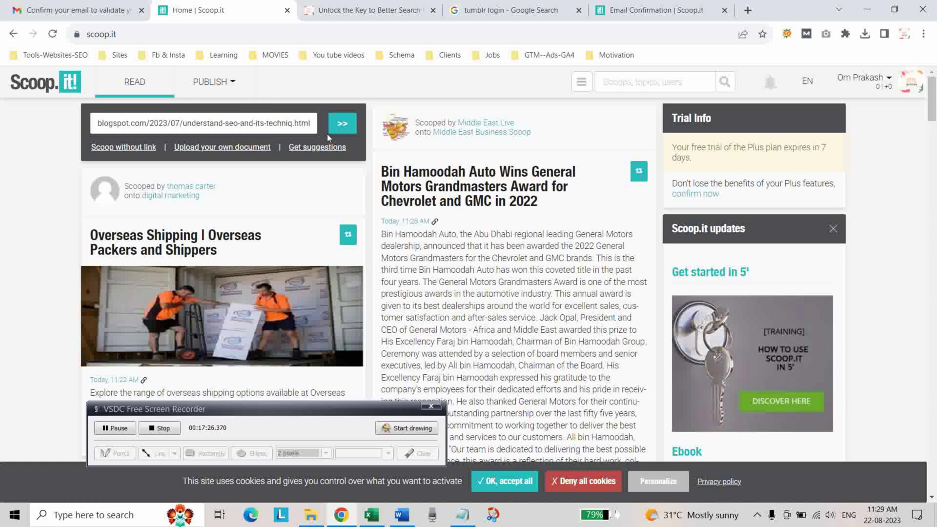
pyautogui.click(341, 125)
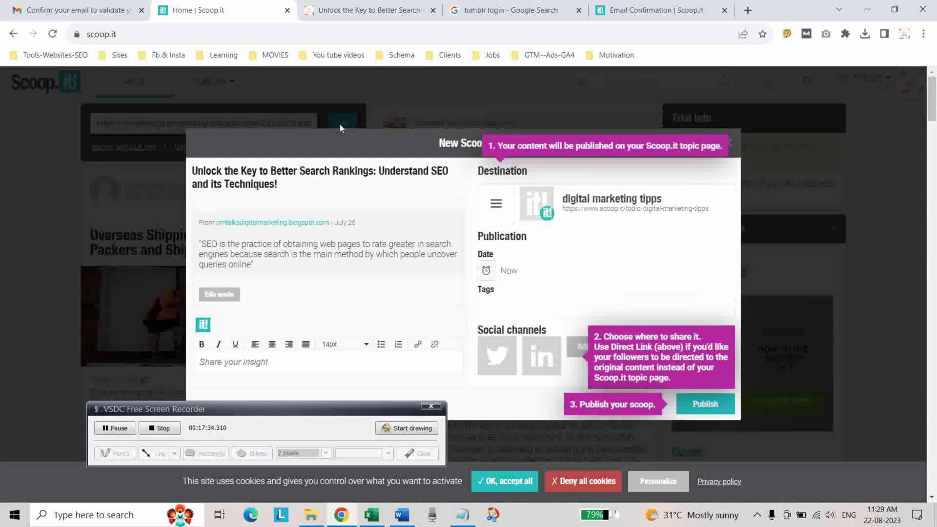
# - Add the tags "seo", "search engine optimization" and "seo tutorial" to the new scoop
pyautogui.scroll(-6, 367, 224)
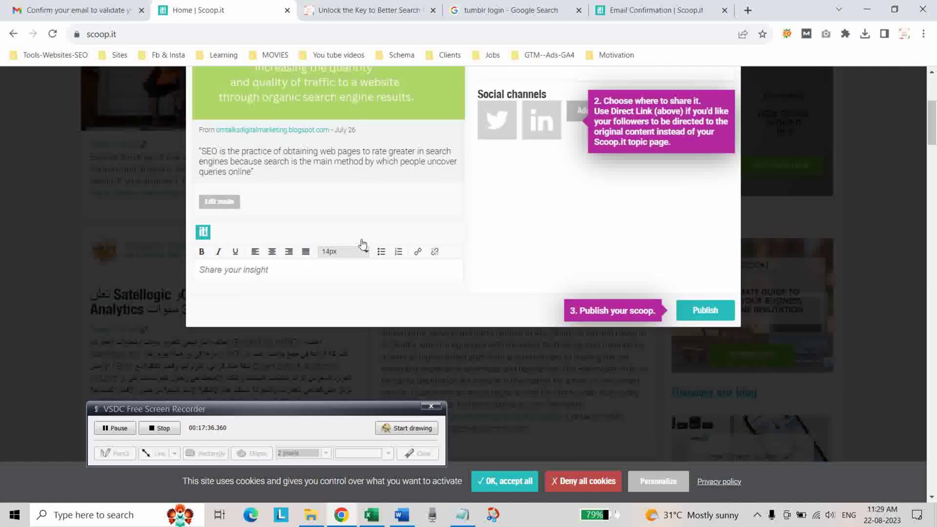
pyautogui.scroll(3, 342, 195)
pyautogui.scroll(1, 350, 209)
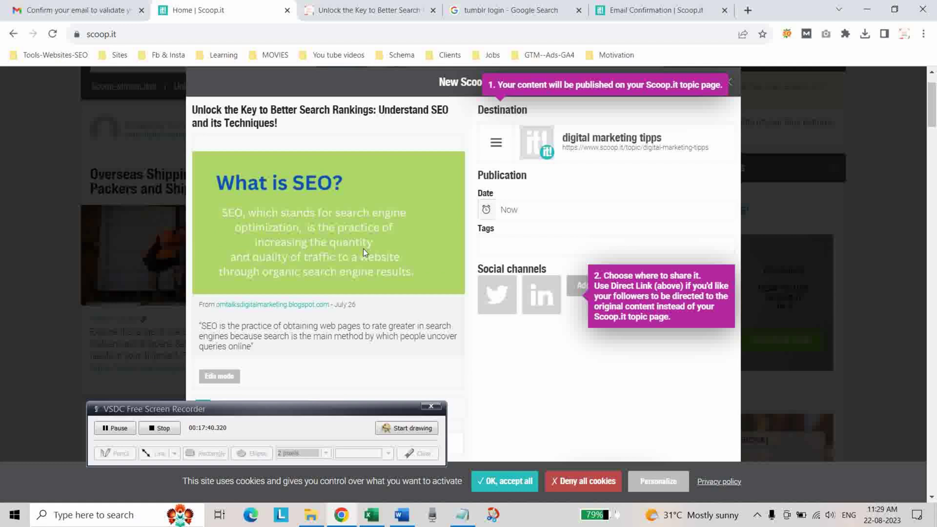
pyautogui.click(504, 241)
pyautogui.write('seo')
pyautogui.press('Return')
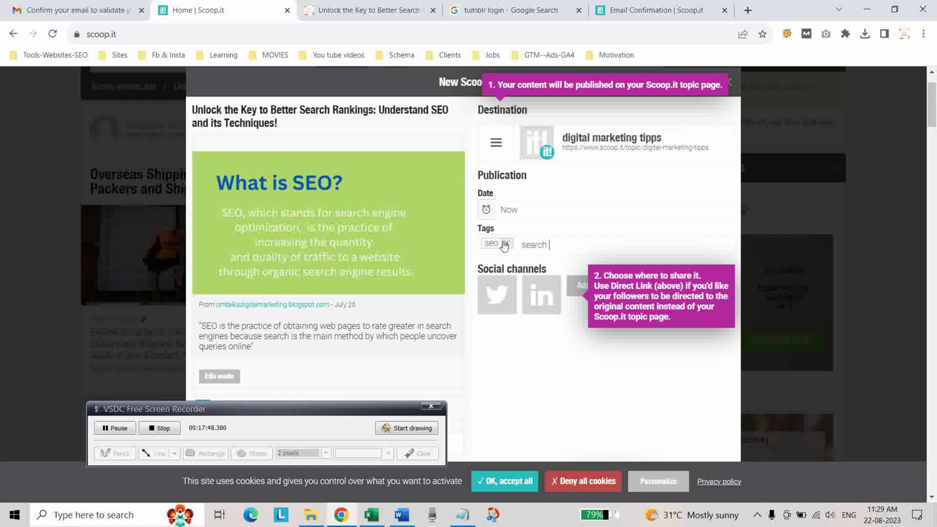
pyautogui.write('search engine optimizati')
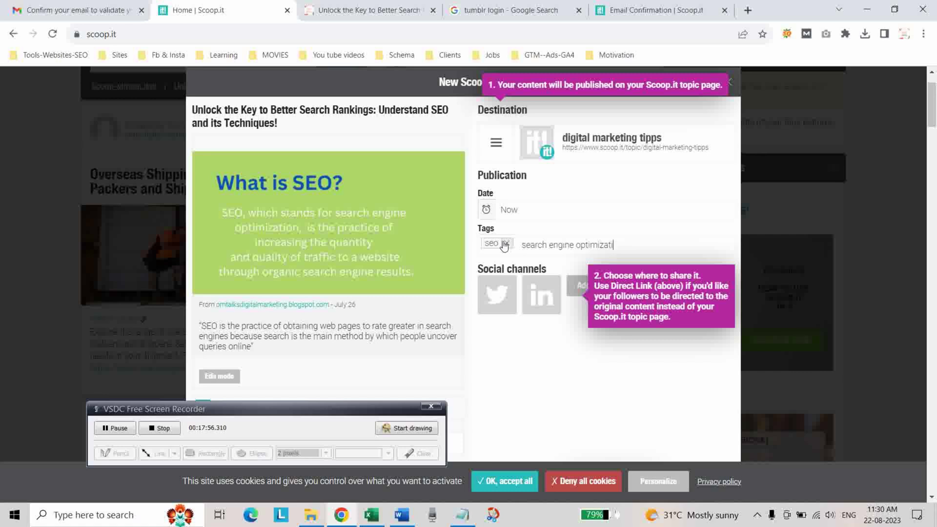
pyautogui.write('on')
pyautogui.press('Return')
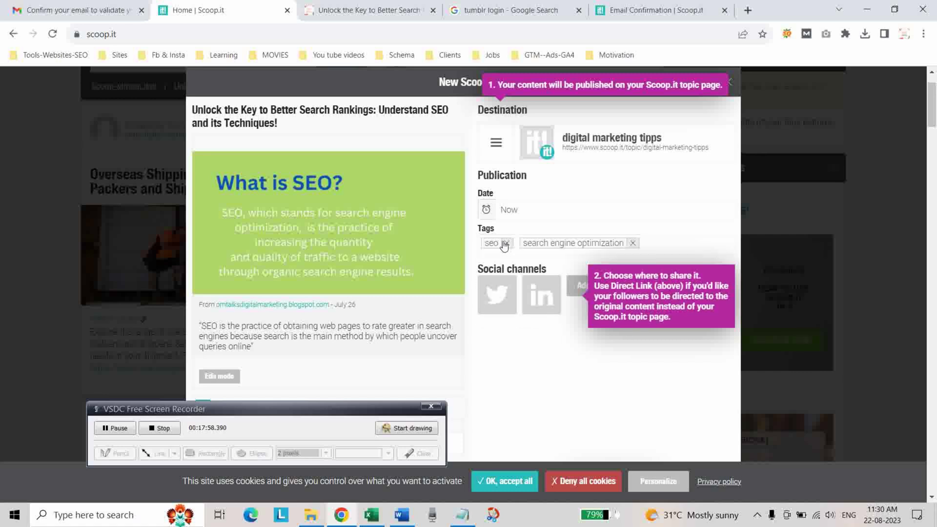
pyautogui.write('seo tutorial')
pyautogui.press('Return')
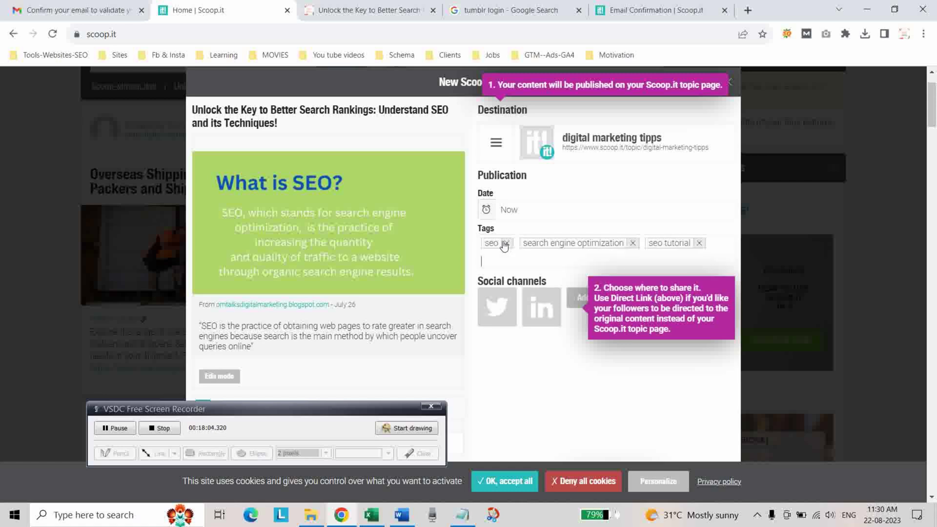
# - Publish the scoop to the "digital marketing tipps" topic and dismiss the success message
pyautogui.moveTo(382, 405); pyautogui.dragTo(405, 467)
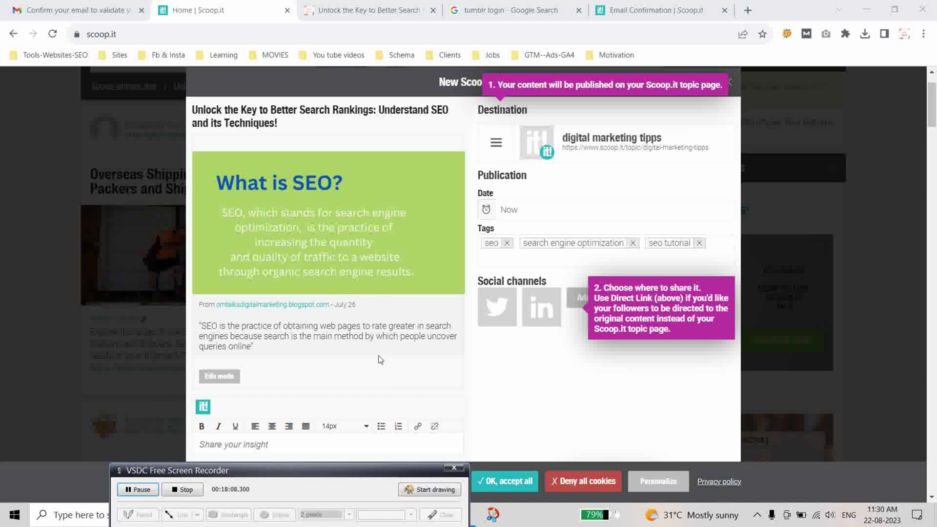
pyautogui.scroll(-2, 381, 360)
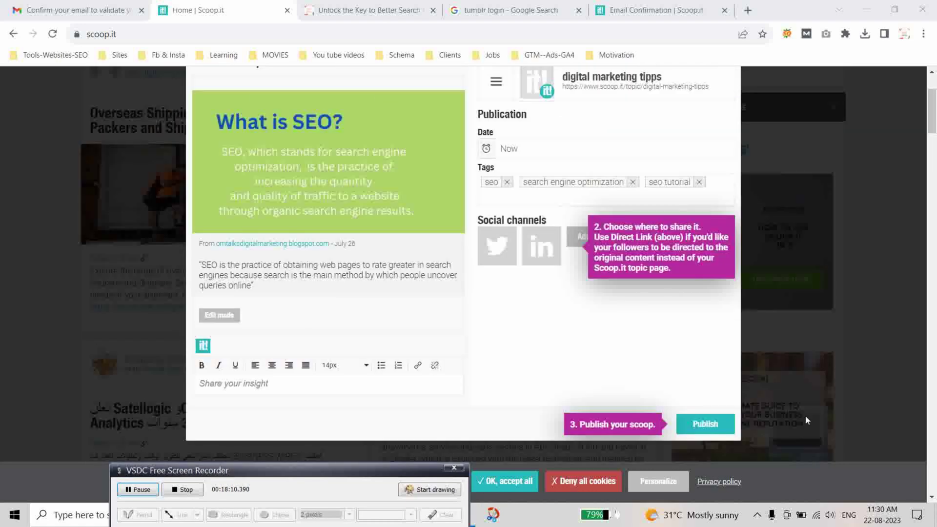
pyautogui.click(706, 424)
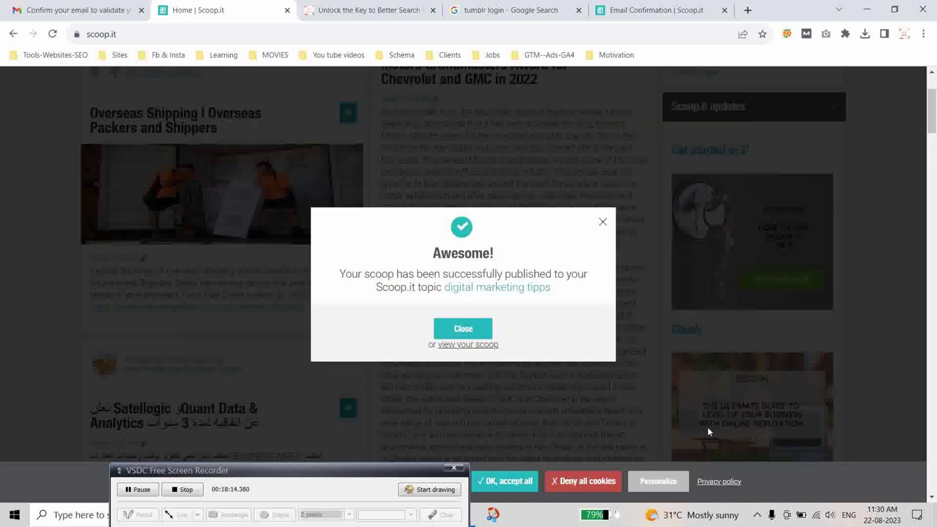
pyautogui.click(465, 329)
# - Go to the account's profile page and open the curated topic "digital marketing tipps"
pyautogui.scroll(3, 519, 313)
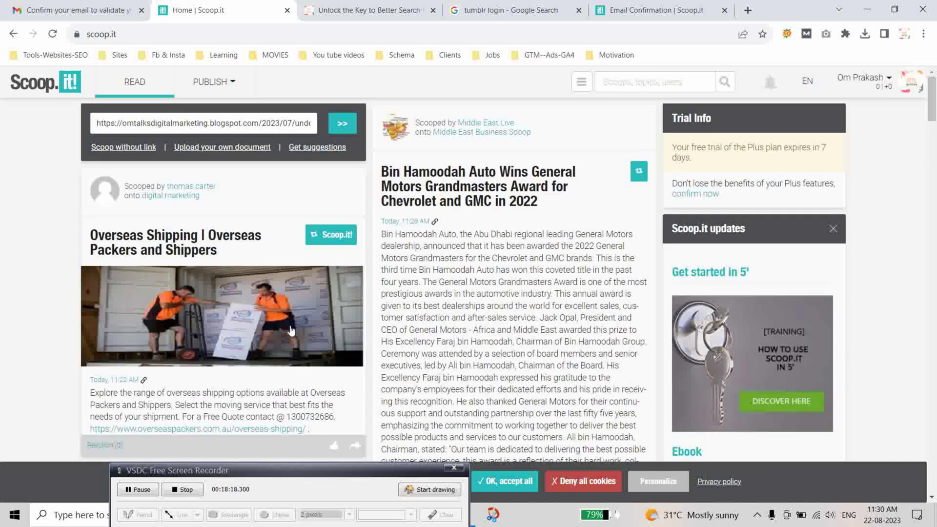
pyautogui.click(909, 87)
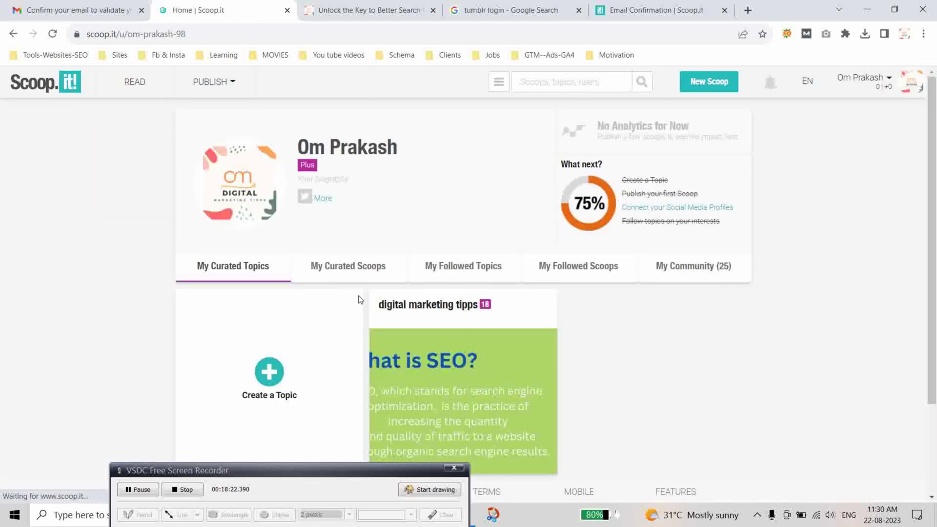
pyautogui.scroll(-2, 454, 361)
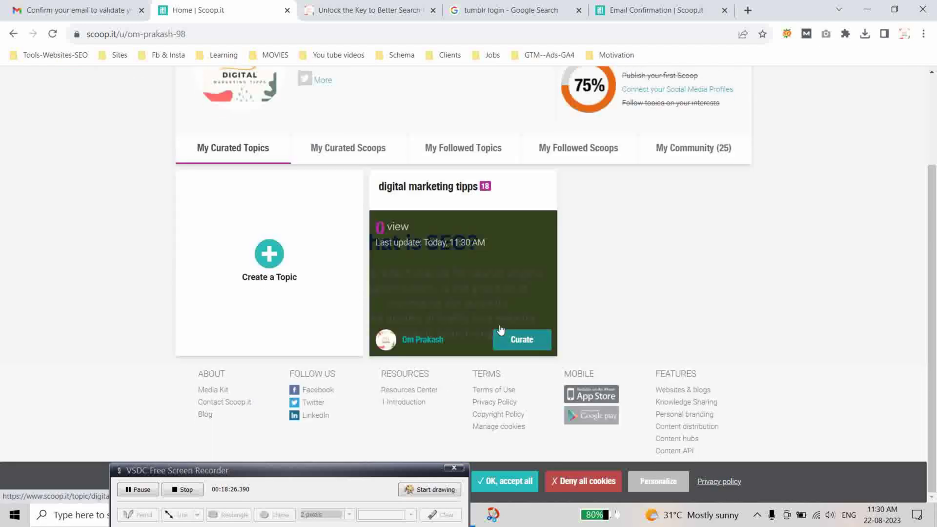
pyautogui.click(414, 263)
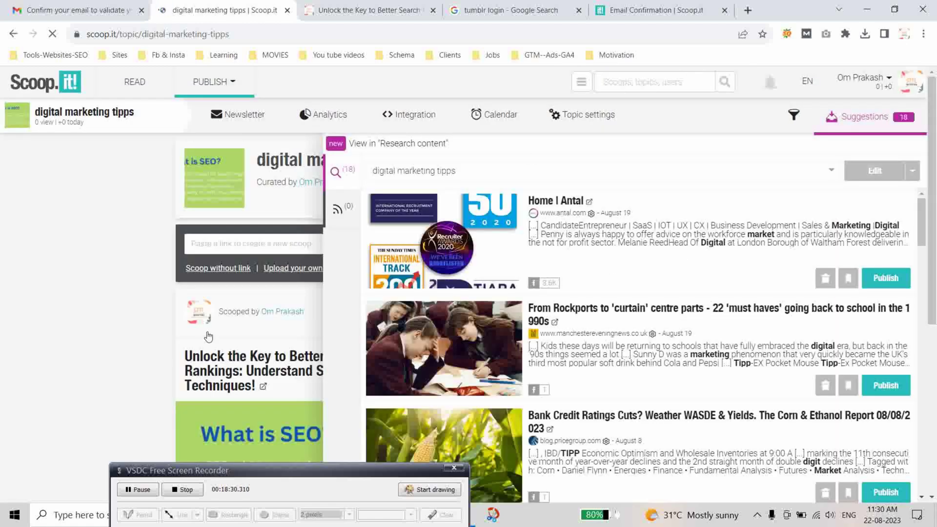
pyautogui.scroll(-1, 242, 344)
pyautogui.scroll(-5, 241, 343)
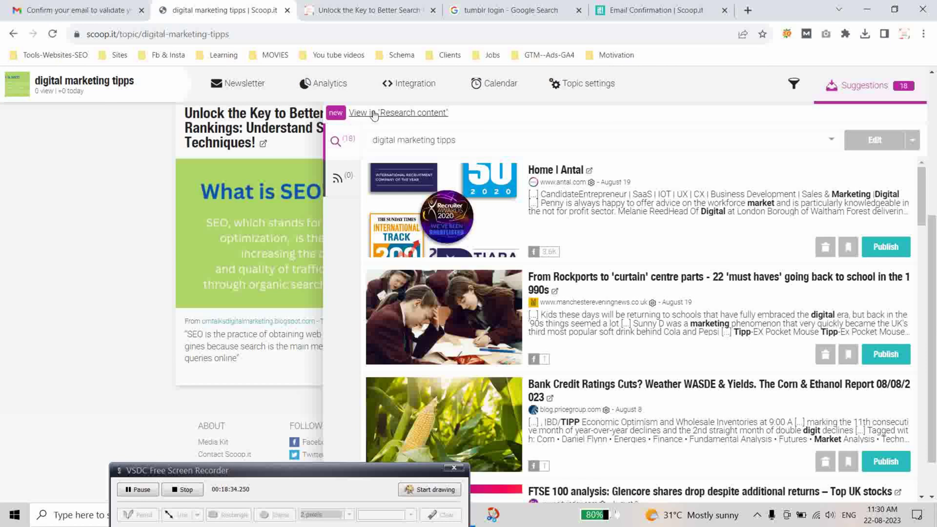
pyautogui.click(395, 115)
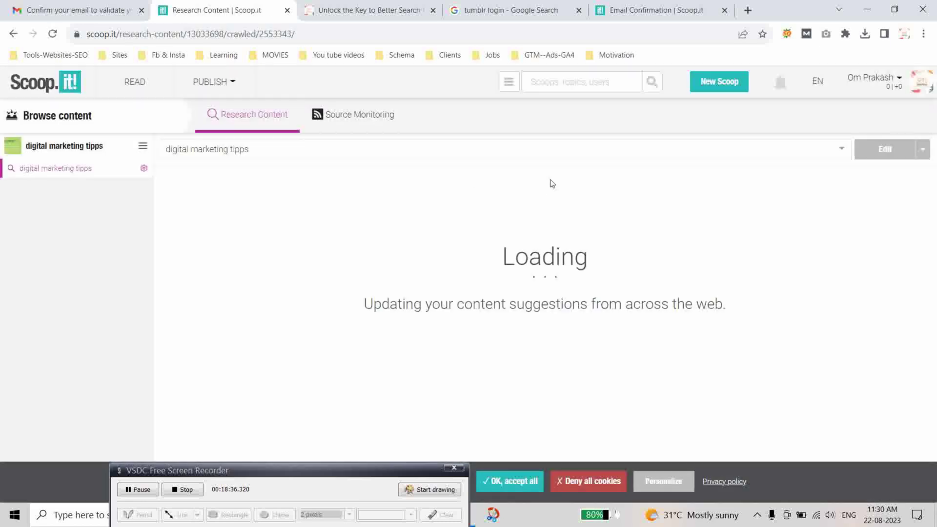
pyautogui.click(12, 34)
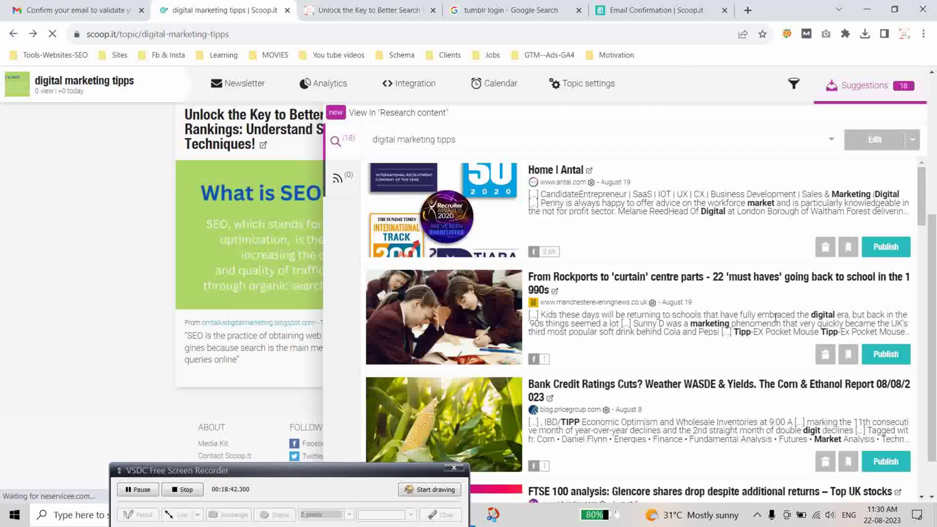
pyautogui.click(915, 143)
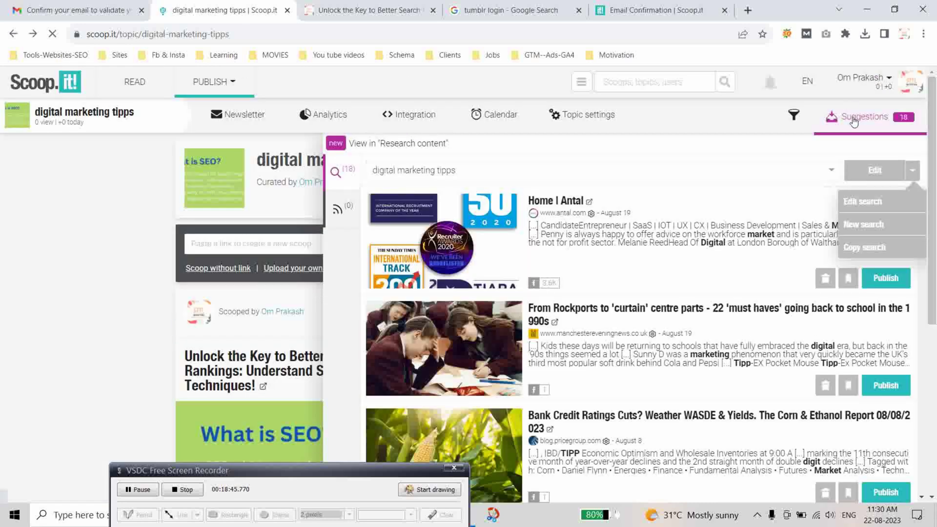
# - Hide the topic's content suggestions and copy the short URL from the SEO scoop's sharing options
pyautogui.click(854, 122)
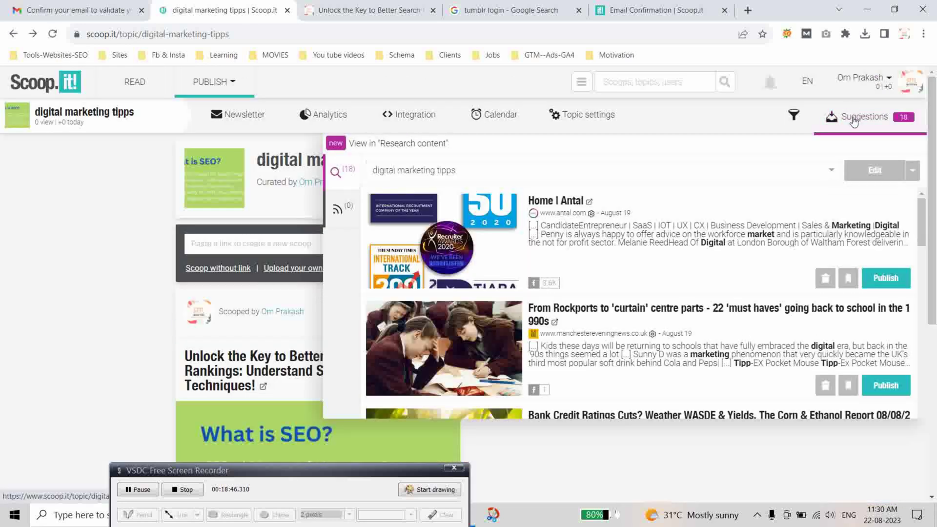
pyautogui.scroll(-4, 398, 344)
pyautogui.scroll(-2, 398, 343)
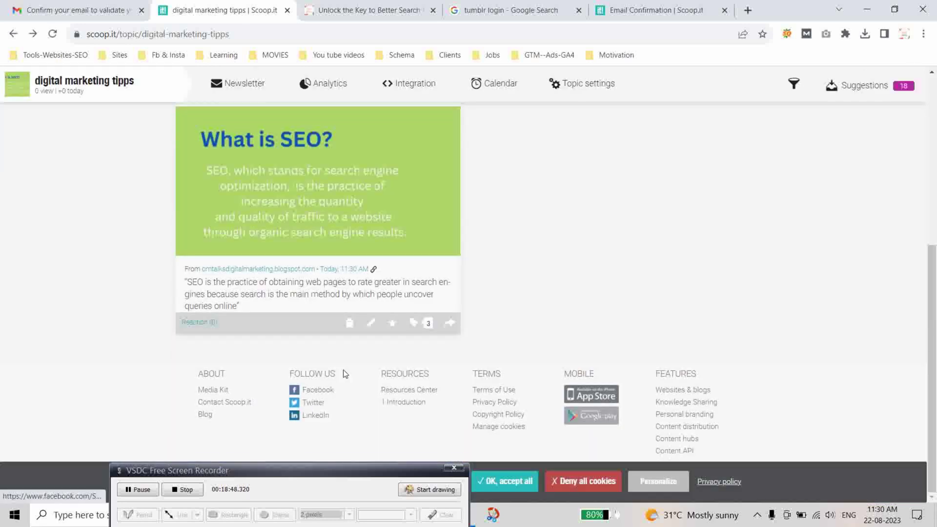
pyautogui.click(450, 324)
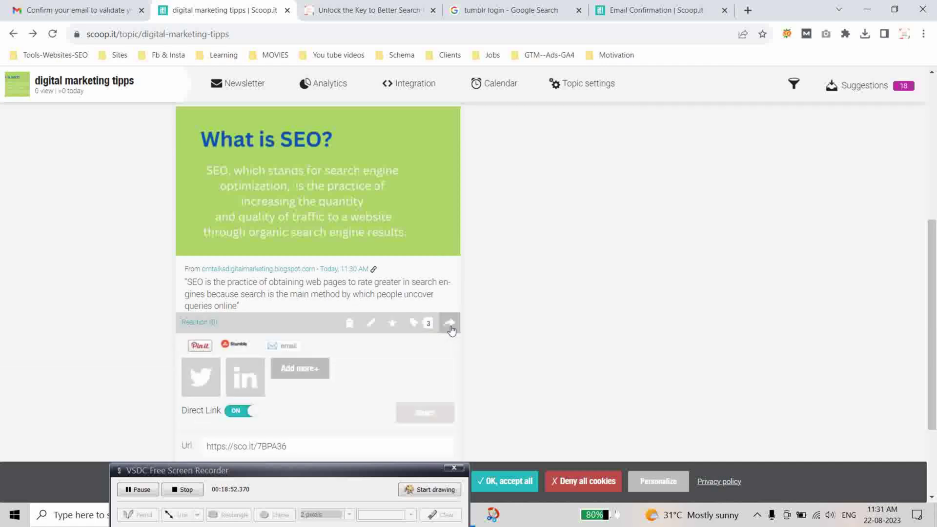
pyautogui.scroll(-3, 412, 346)
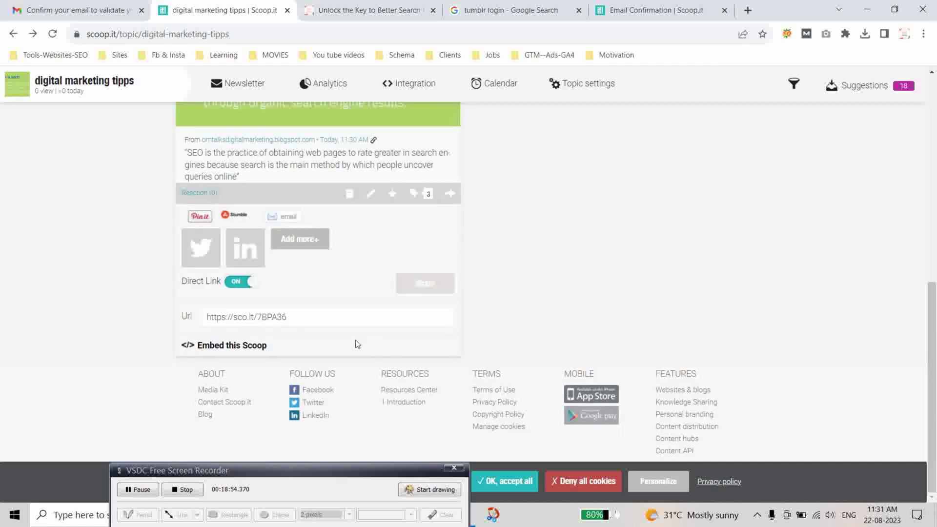
pyautogui.click(294, 319)
pyautogui.hotkey('ctrl', 'c')
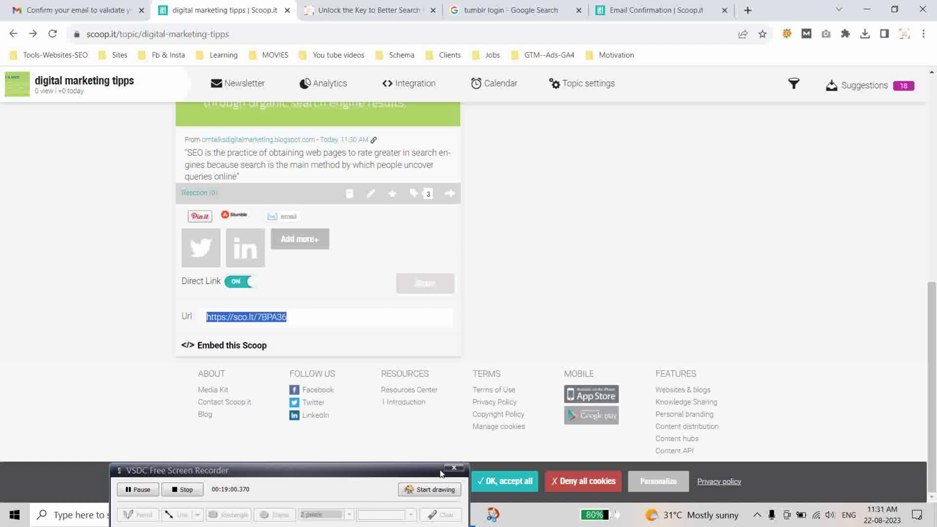
pyautogui.moveTo(344, 470); pyautogui.dragTo(716, 284)
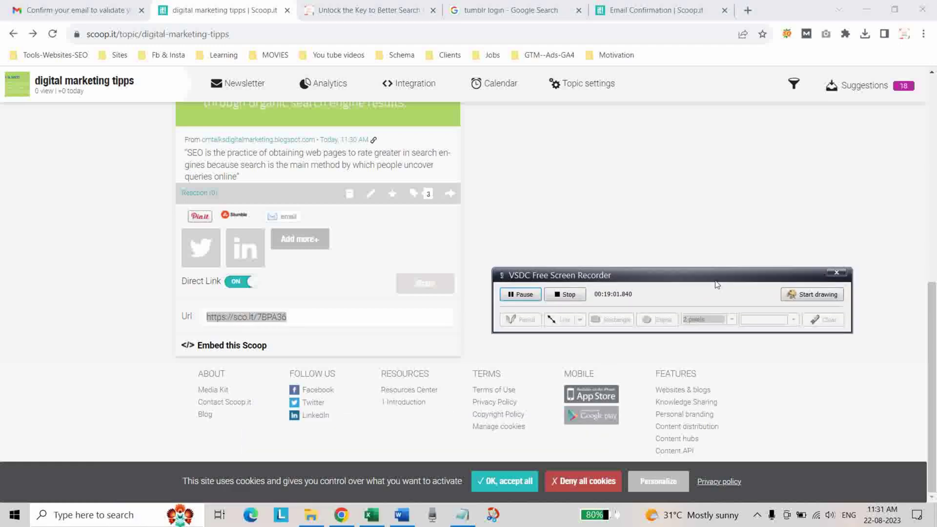
pyautogui.click(373, 513)
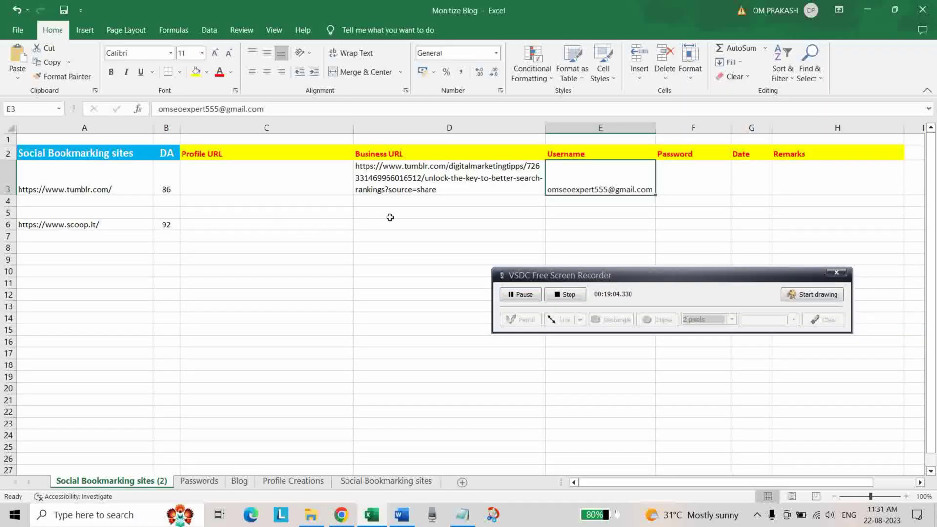
pyautogui.click(374, 227)
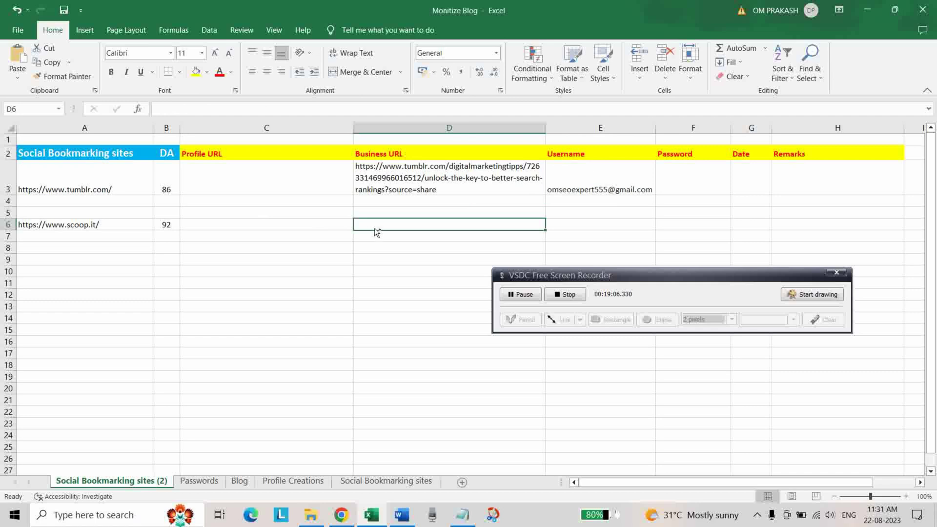
pyautogui.hotkey('ctrl', 'v')
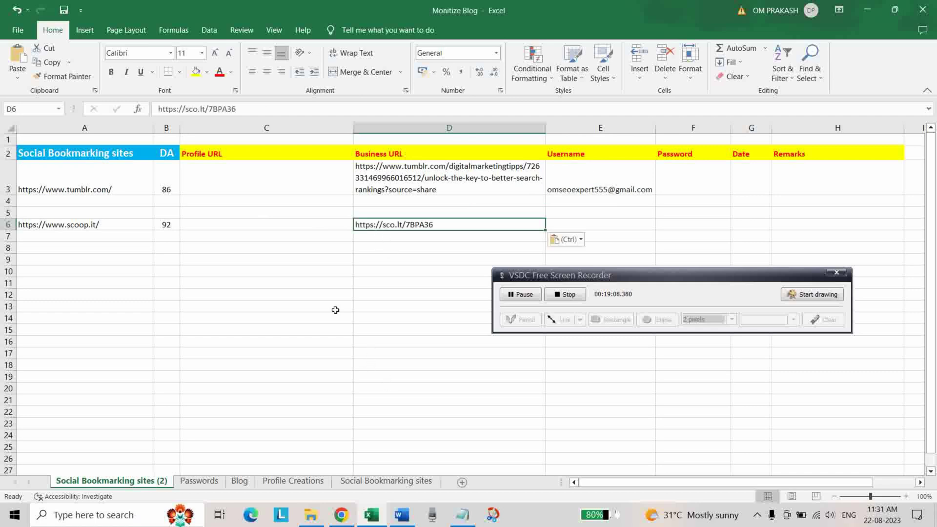
# - Open the scoop's short URL in a new Chrome Incognito window, examine the public page and close that window
pyautogui.rightClick(341, 515)
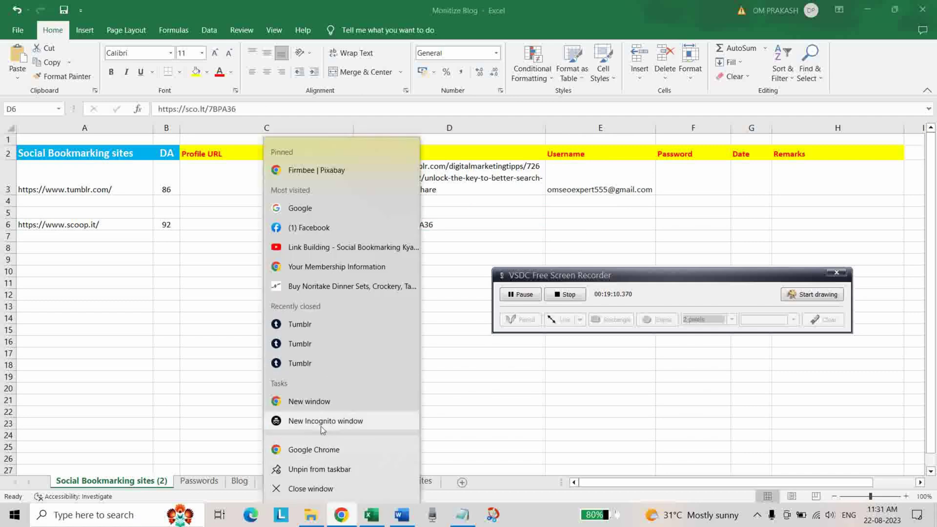
pyautogui.click(323, 421)
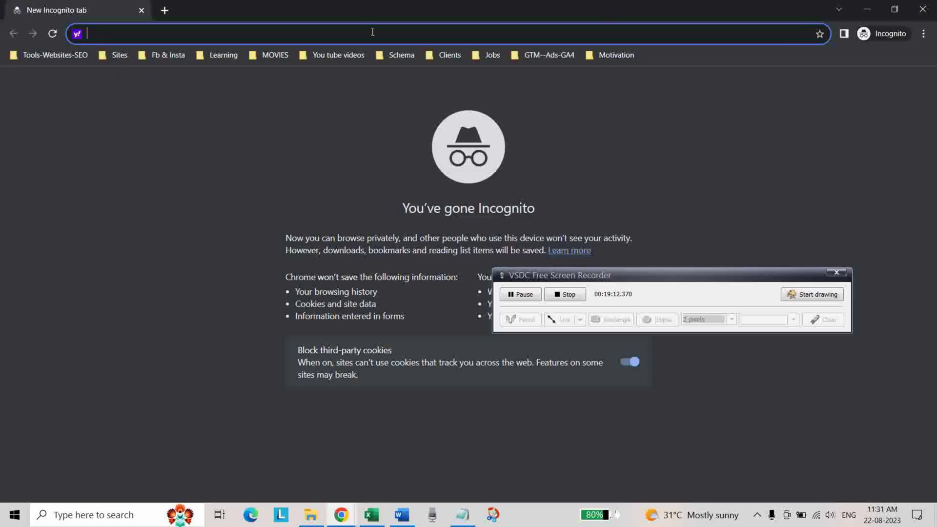
pyautogui.hotkey('ctrl', 'v')
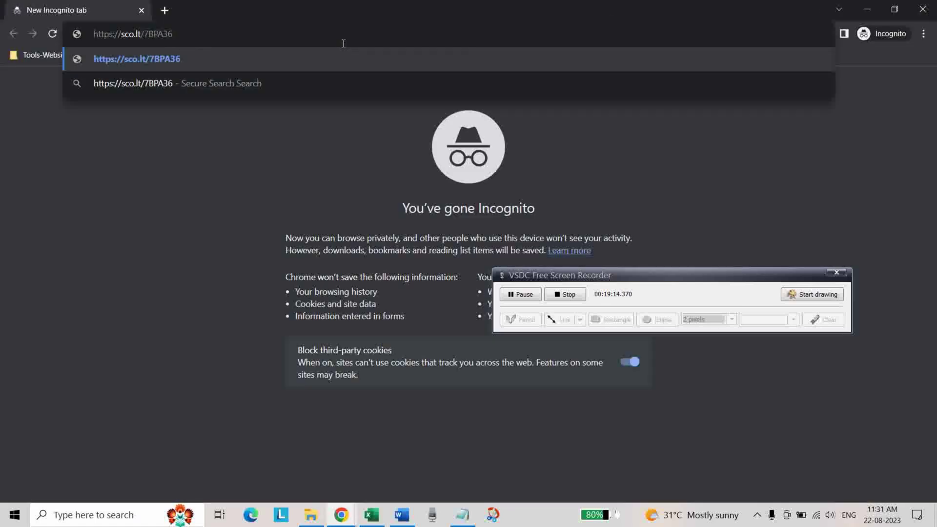
pyautogui.press('Return')
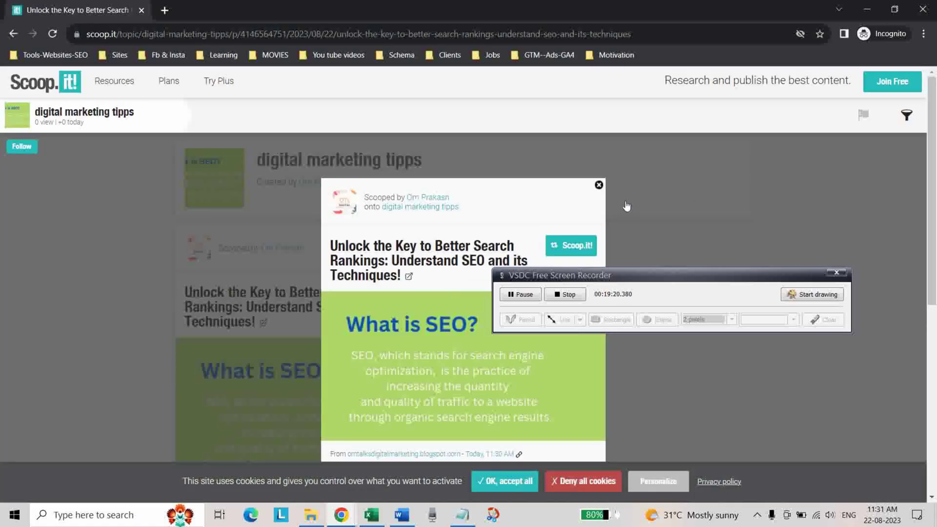
pyautogui.scroll(-3, 577, 251)
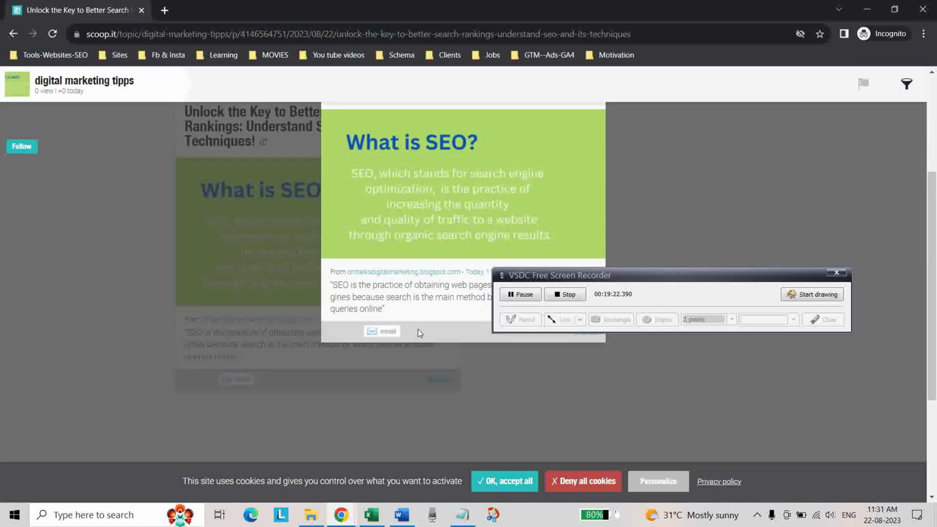
pyautogui.scroll(3, 578, 150)
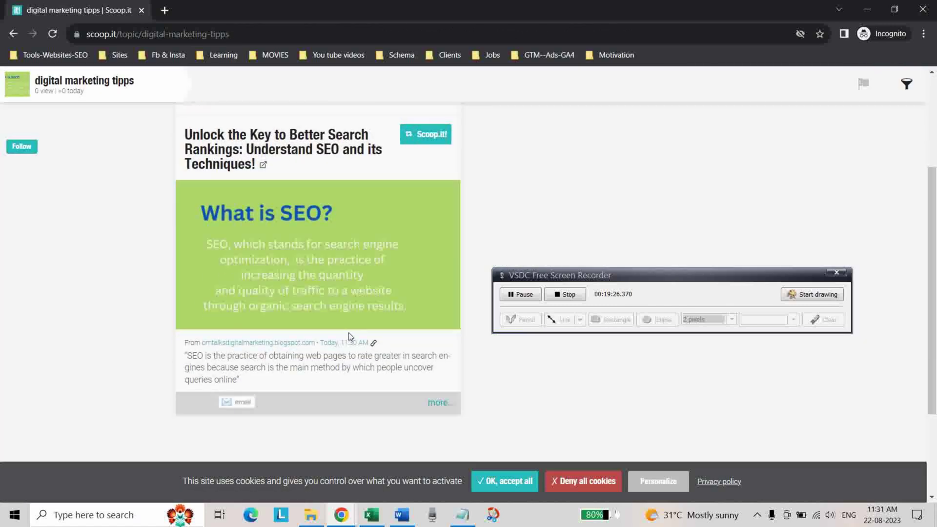
pyautogui.click(922, 9)
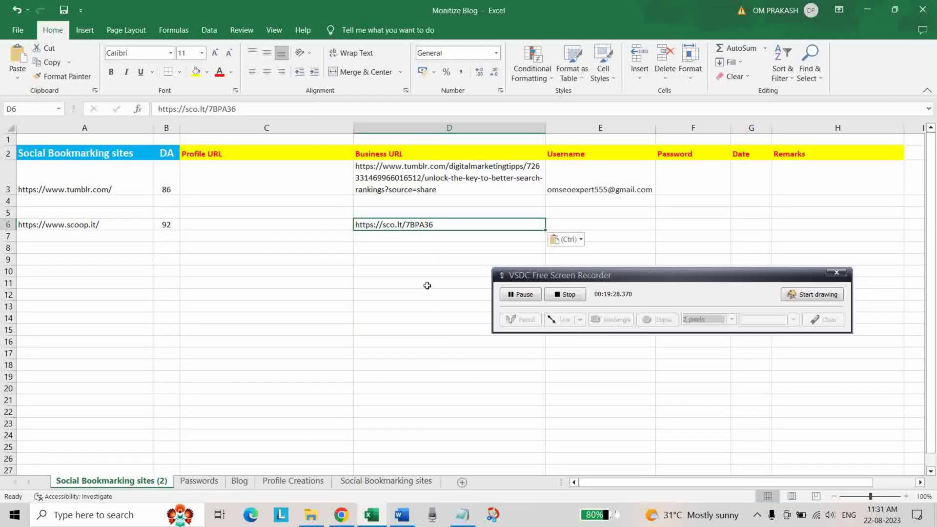
# - Switch back to Chrome and view the published SEO scoop on the "digital marketing tipps" topic page
pyautogui.click(341, 515)
pyautogui.scroll(3, 498, 251)
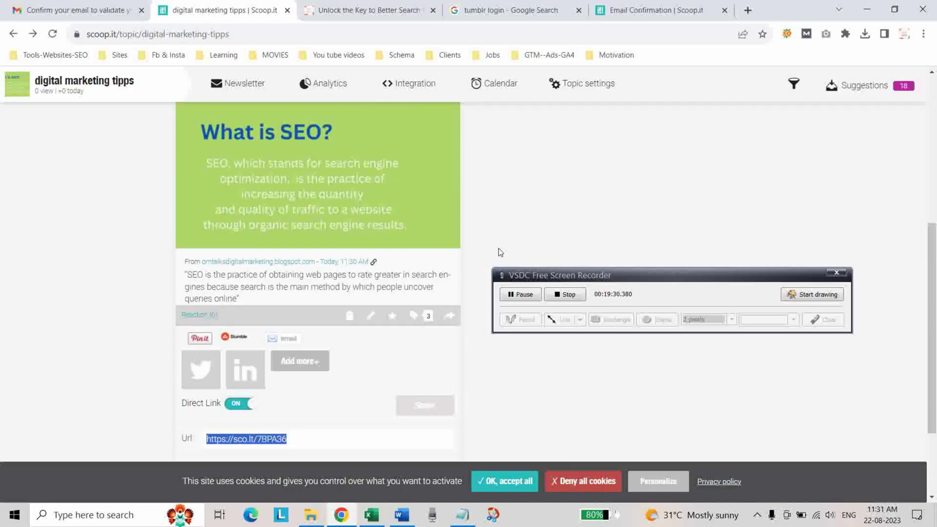
pyautogui.scroll(3, 446, 253)
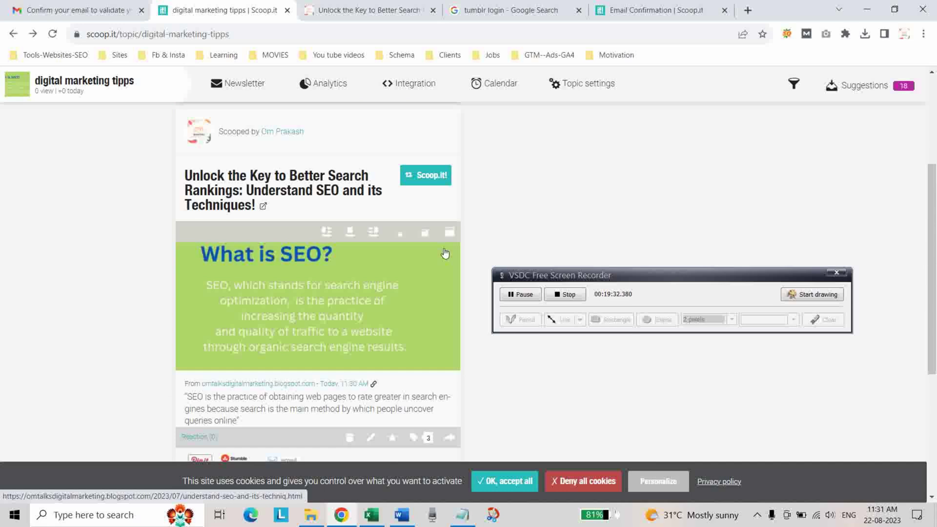